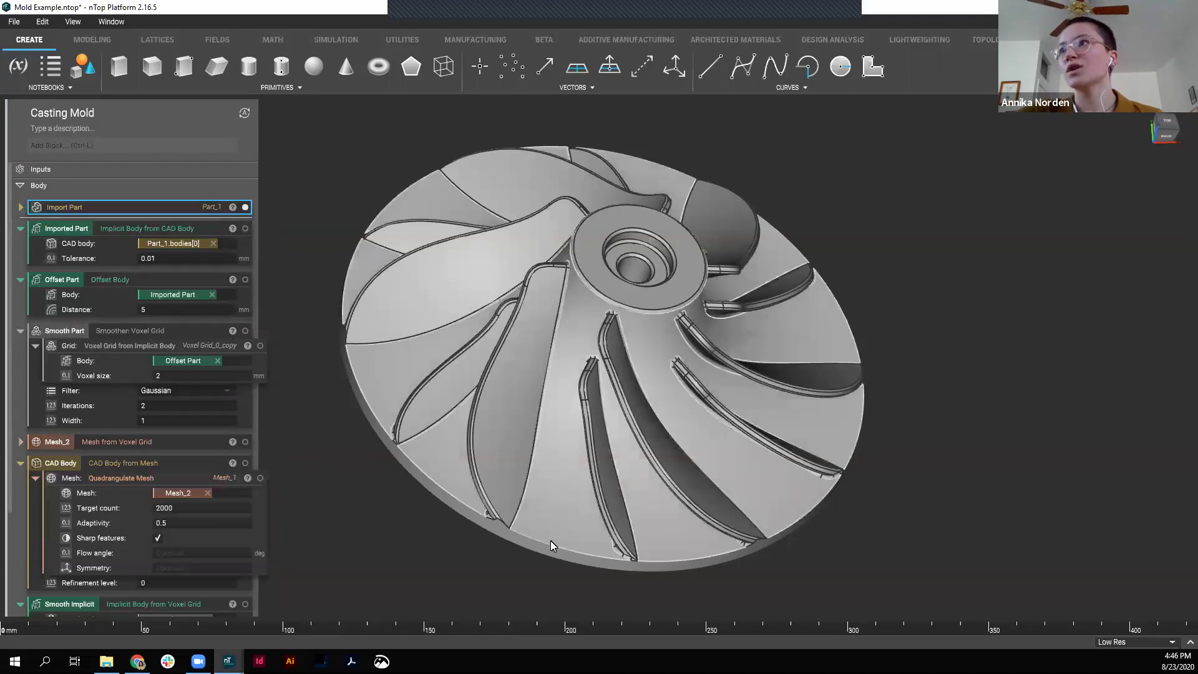
- Show the Final Mold body in the viewport
right_click_drag(747, 476, 925, 272)
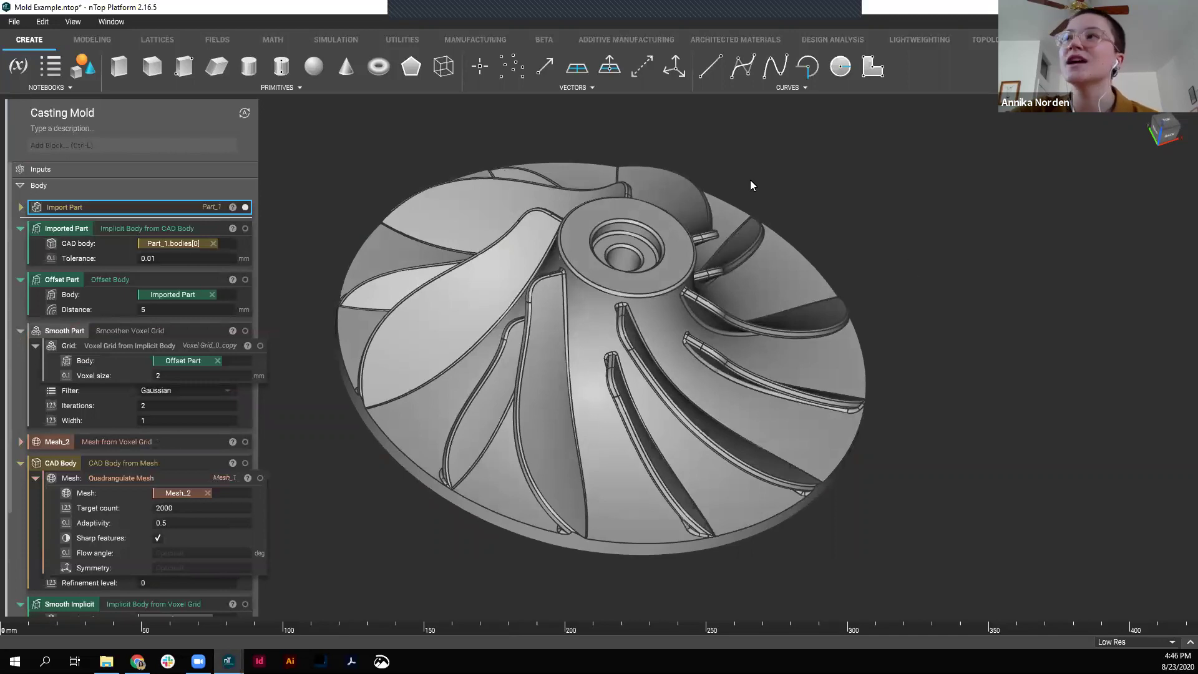
right_click_drag(750, 185, 688, 334)
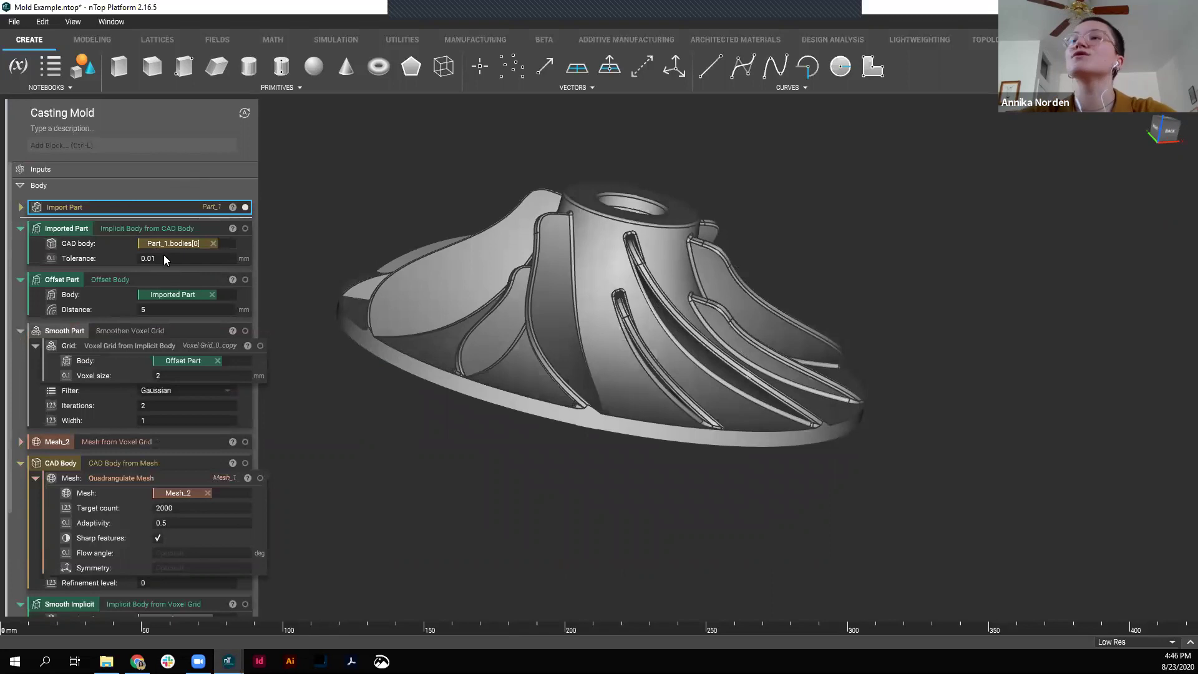
scroll(165, 256, "down", 3)
scroll(172, 225, "up", 3)
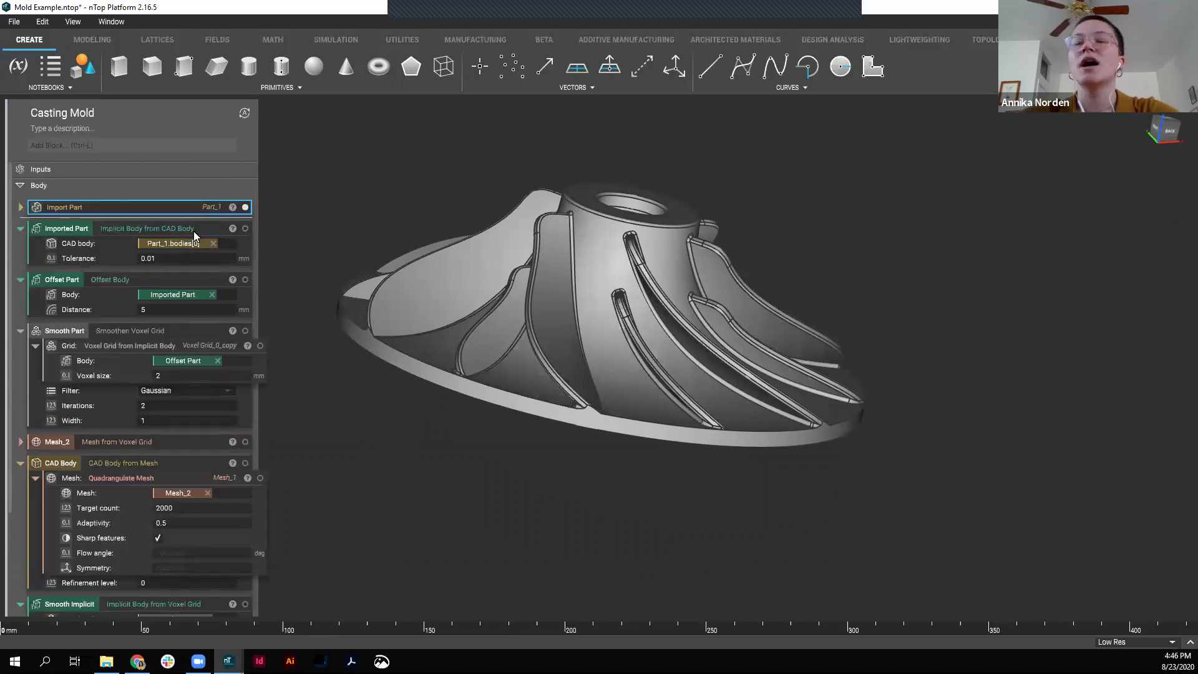
scroll(140, 308, "down", 3)
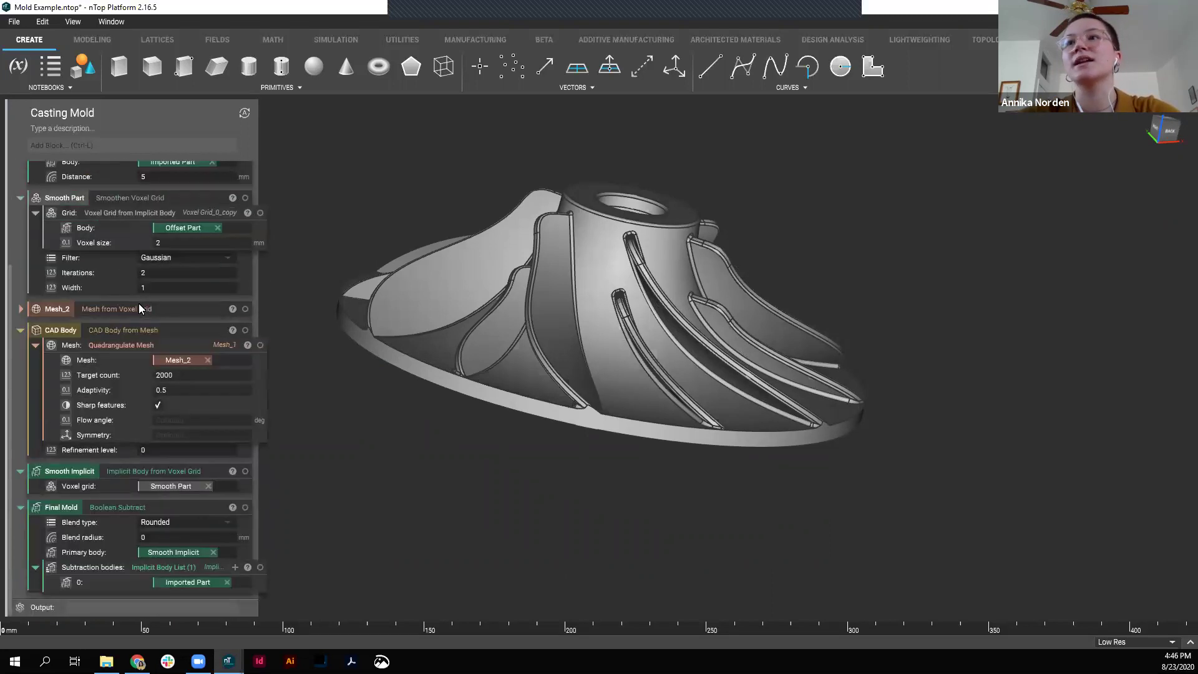
left_click(161, 507)
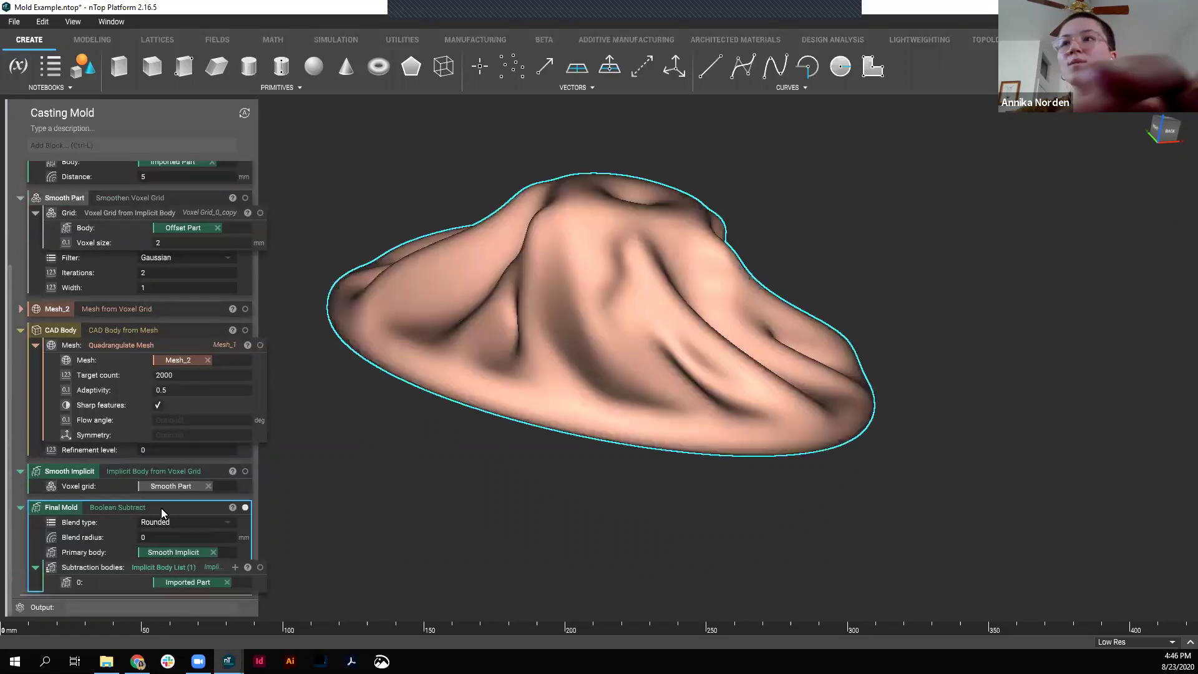
- Cut a temporary section through the mold, slide it along Z, then remove it
right_click_drag(691, 344, 647, 414)
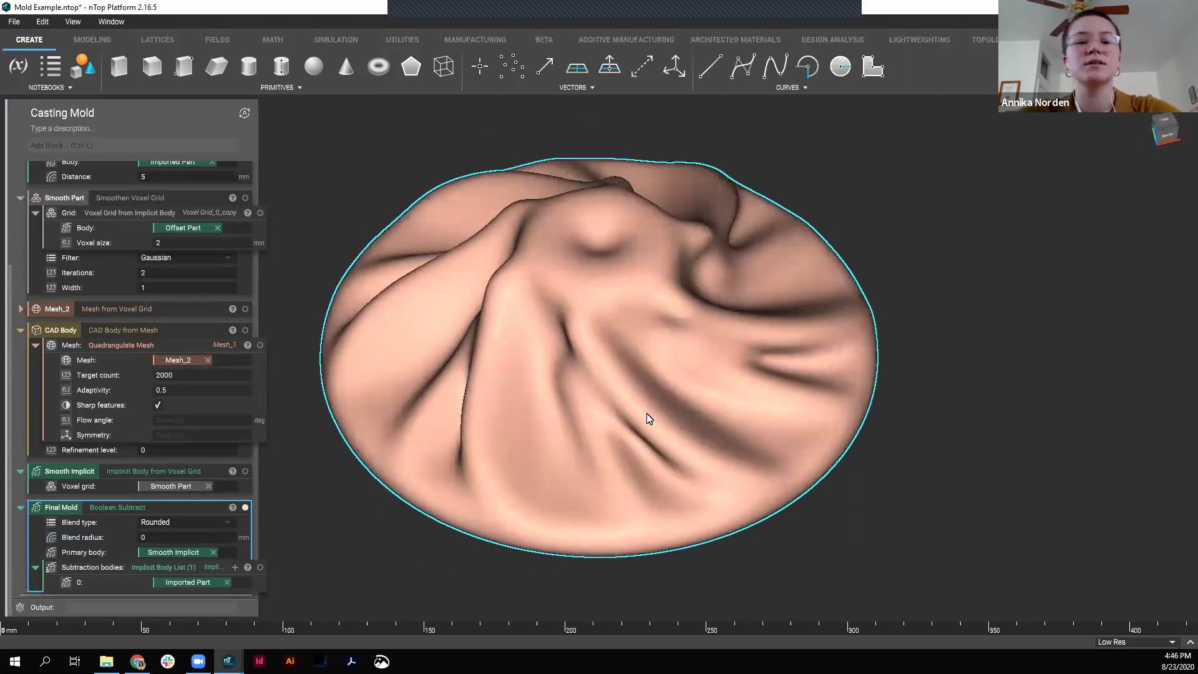
key("x")
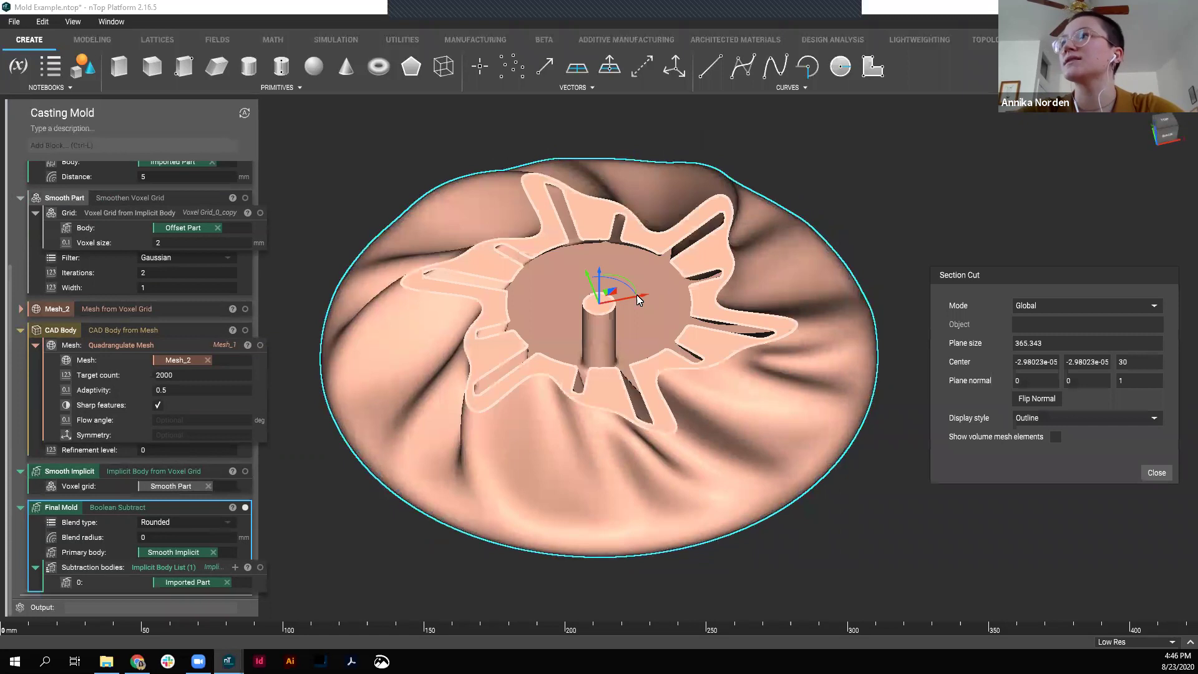
left_click_drag(595, 266, 622, 309)
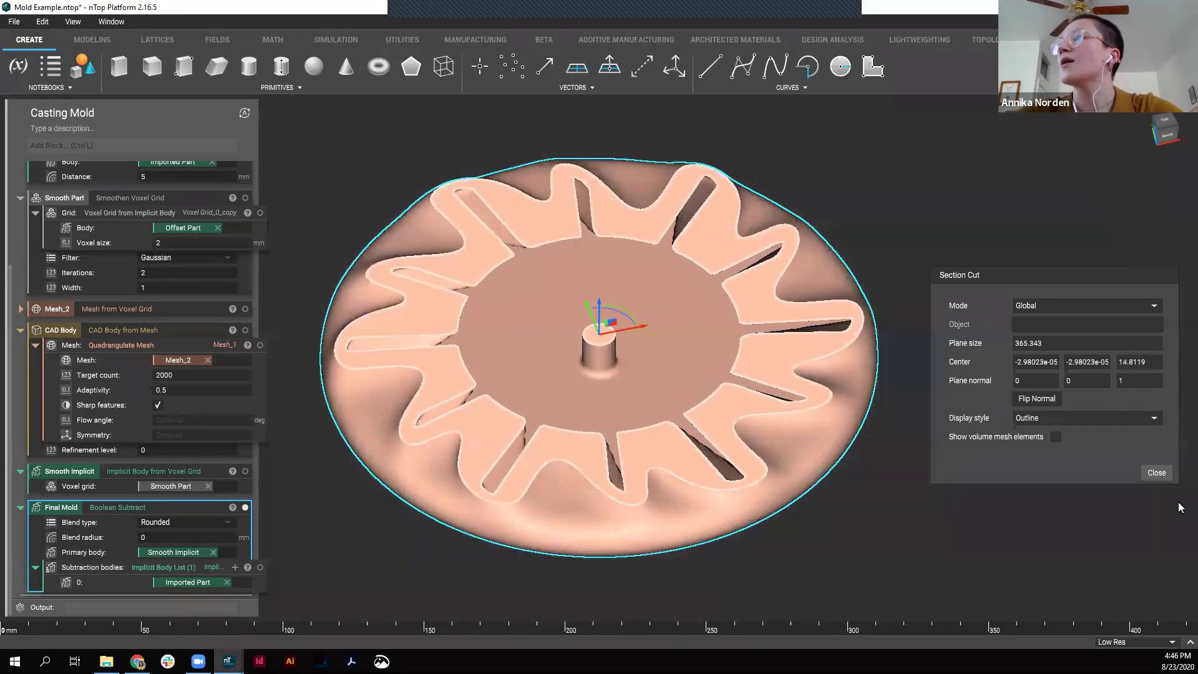
left_click(1158, 474)
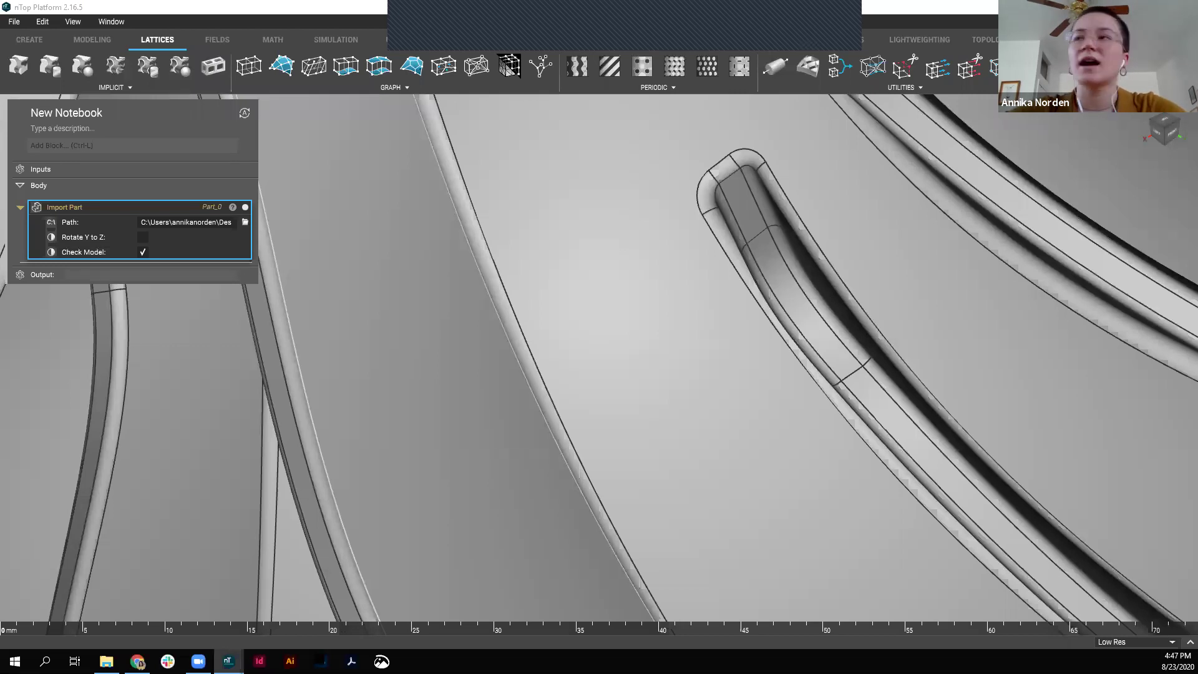
- Convert the imported impeller CAD body into an implicit body at 0.01 mm tolerance
scroll(256, 388, "down", 5)
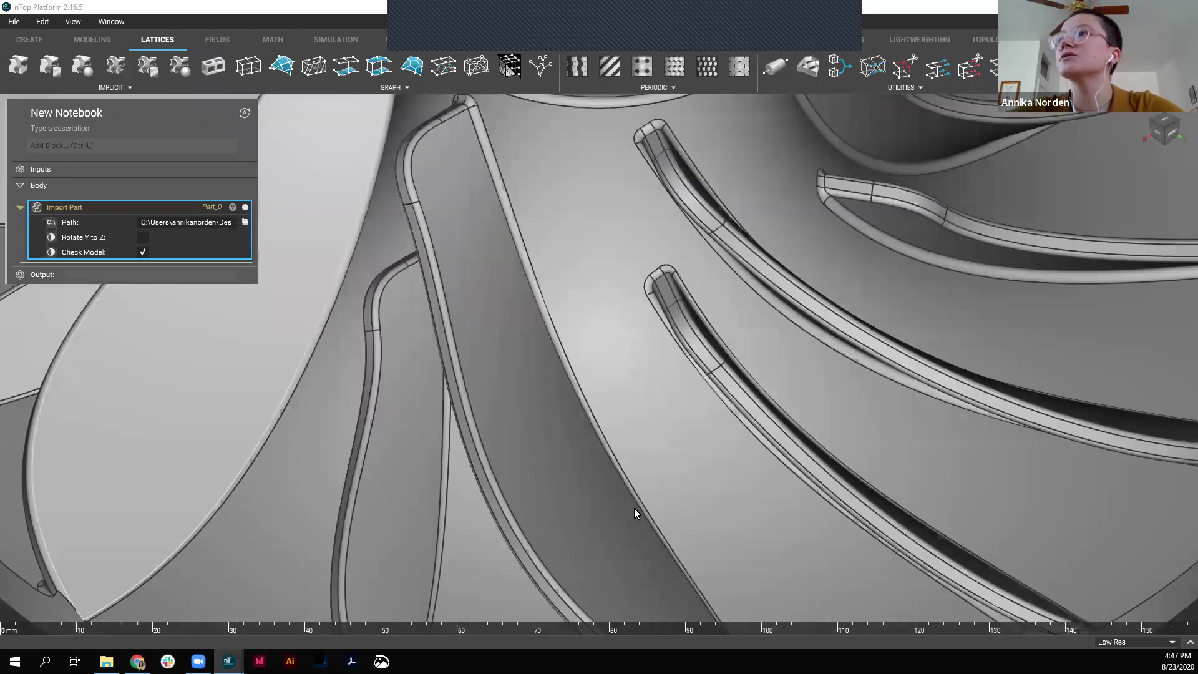
scroll(615, 374, "down", 5)
right_click_drag(615, 374, 301, 481)
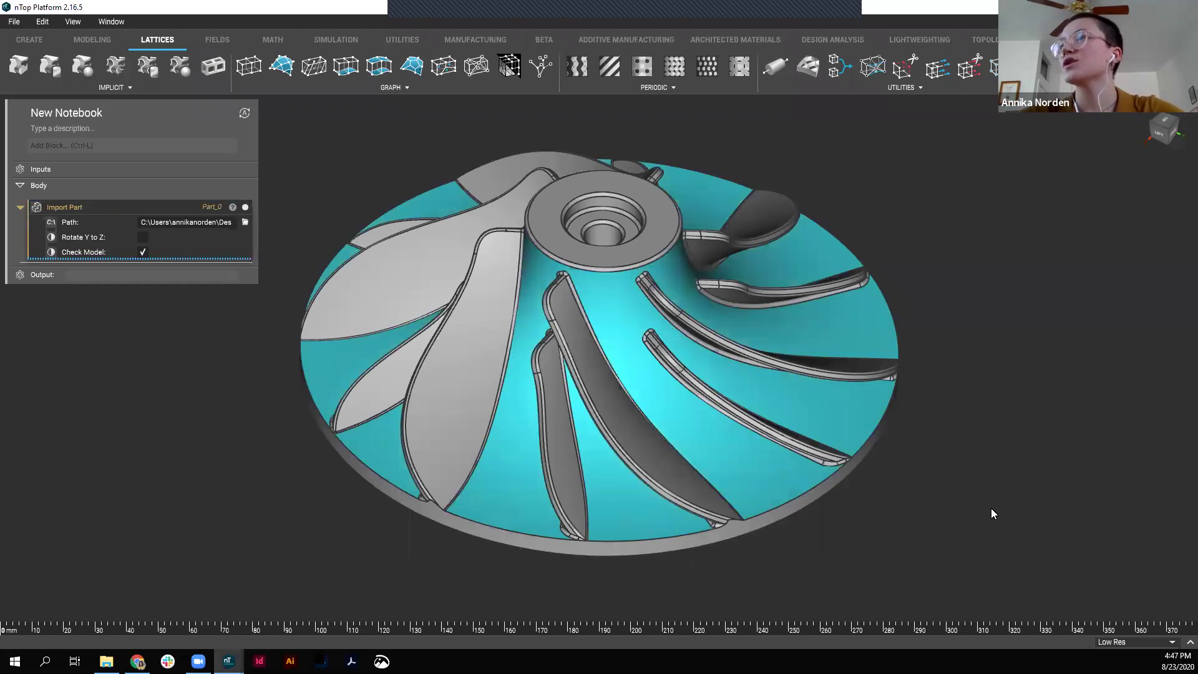
right_click_drag(670, 490, 666, 426)
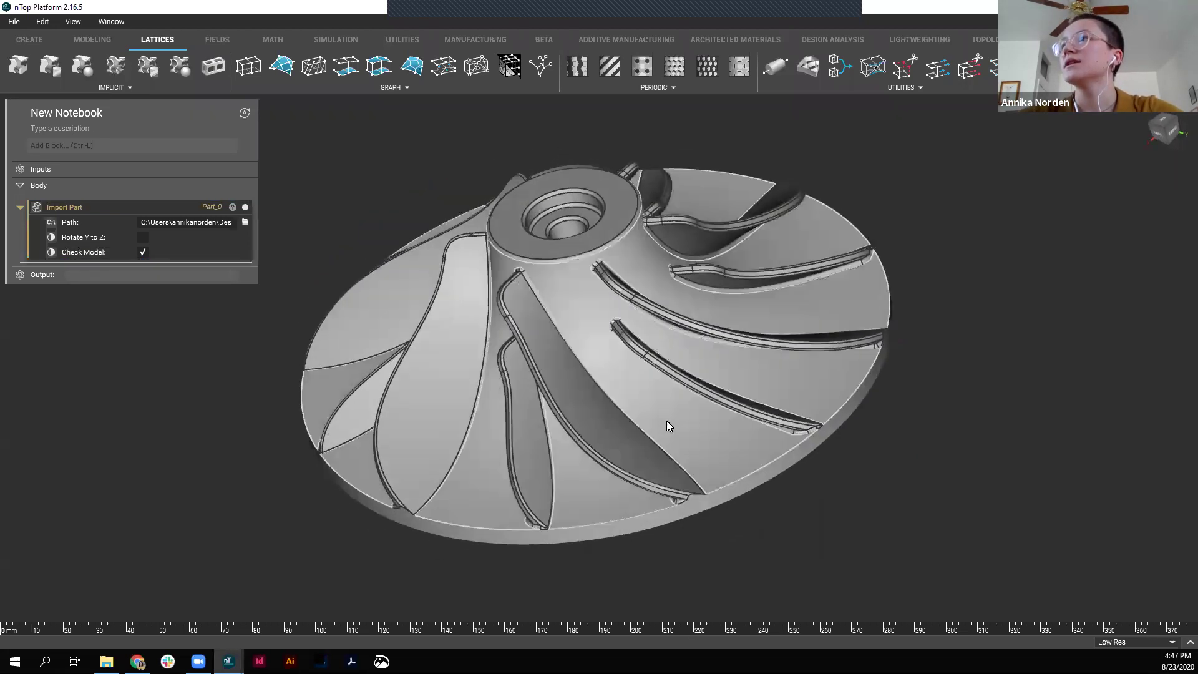
right_click(643, 400)
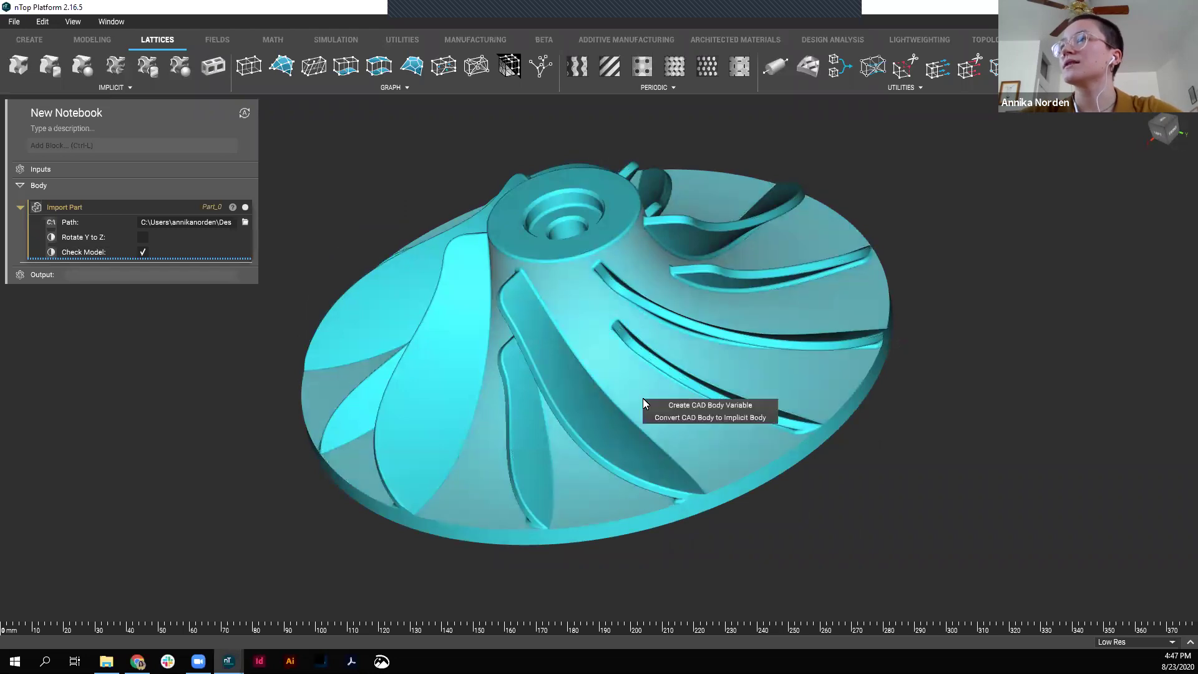
left_click(715, 417)
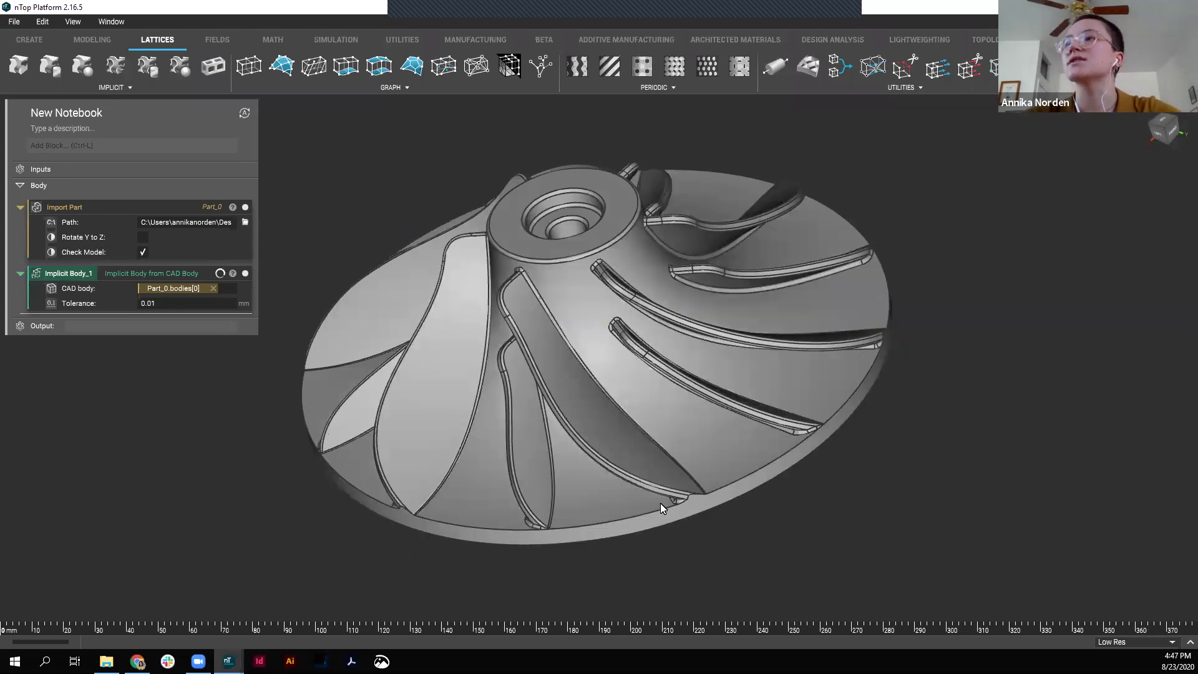
- Rename the Implicit Body_1 block to 'Imported Part'
right_click_drag(660, 503, 765, 412)
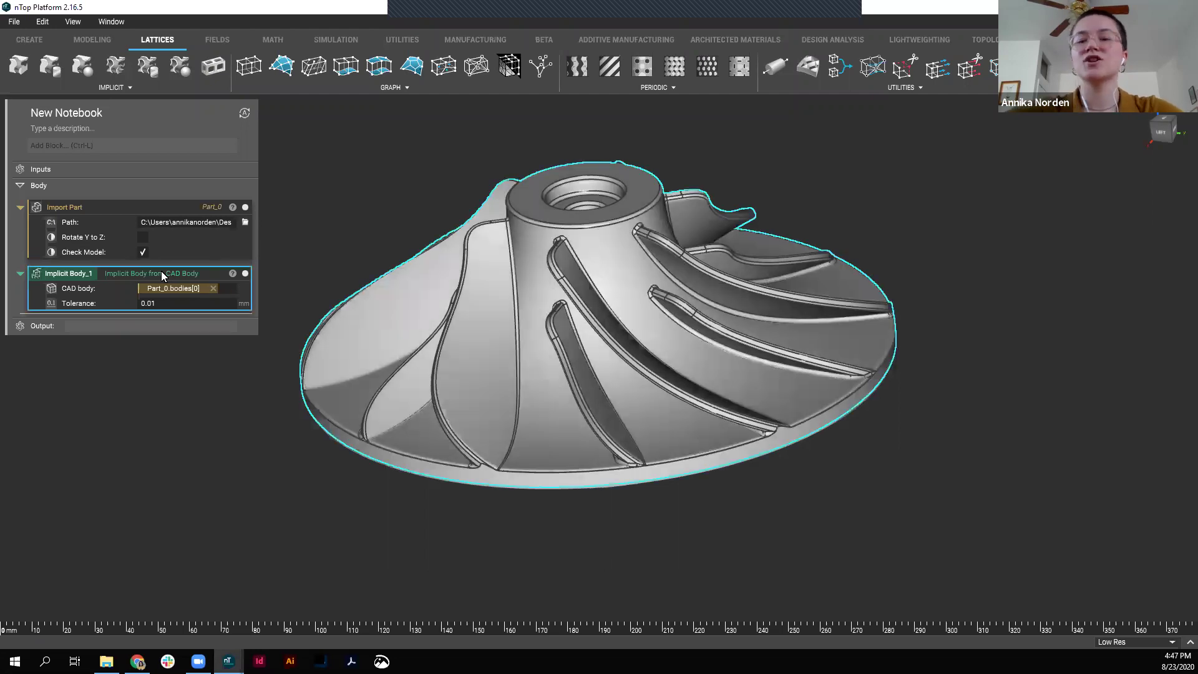
right_click_drag(819, 513, 688, 370)
right_click_drag(688, 432, 798, 348)
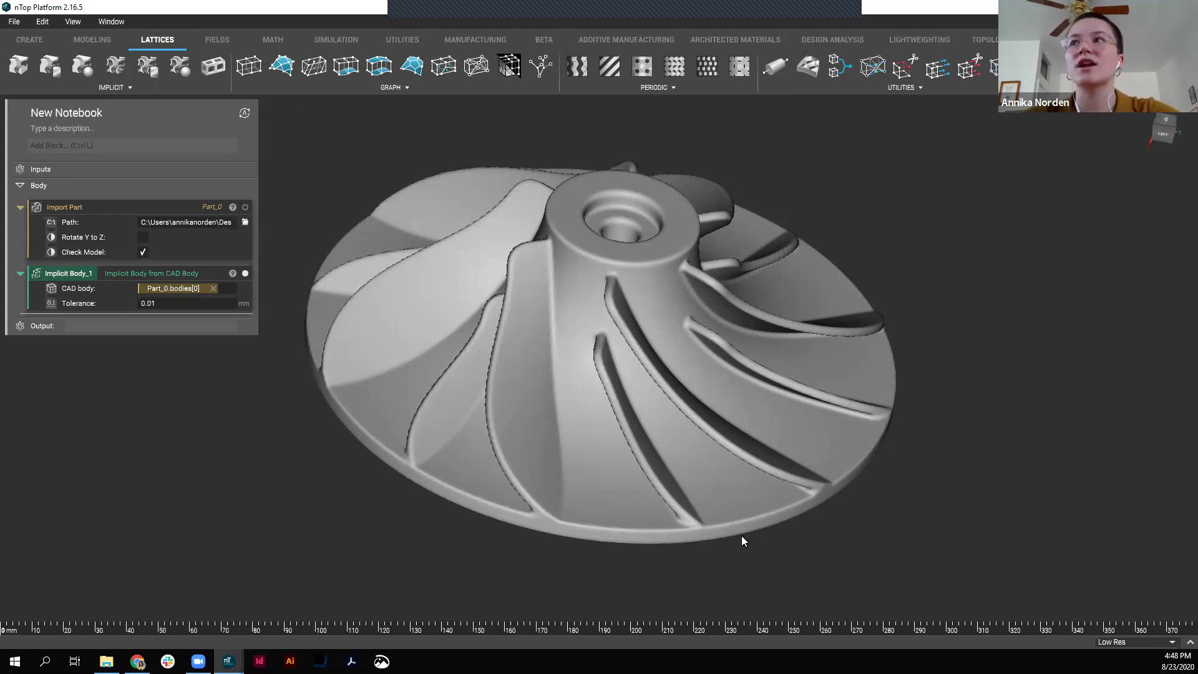
right_click_drag(639, 494, 481, 347)
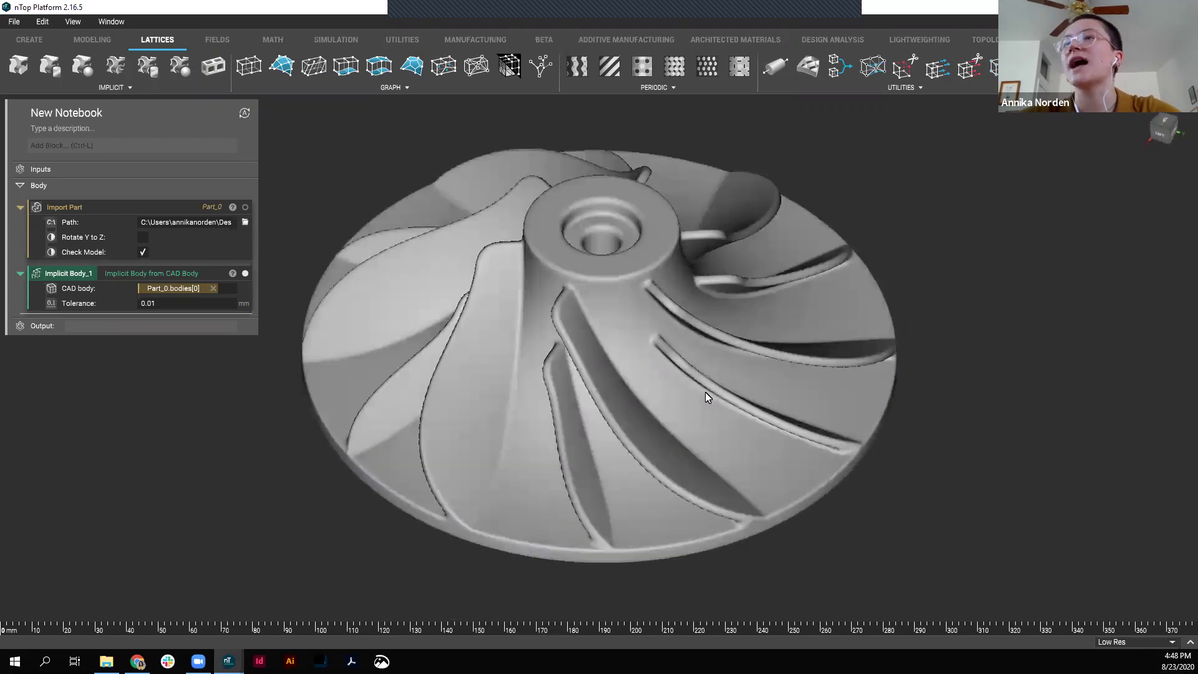
double_click(62, 275)
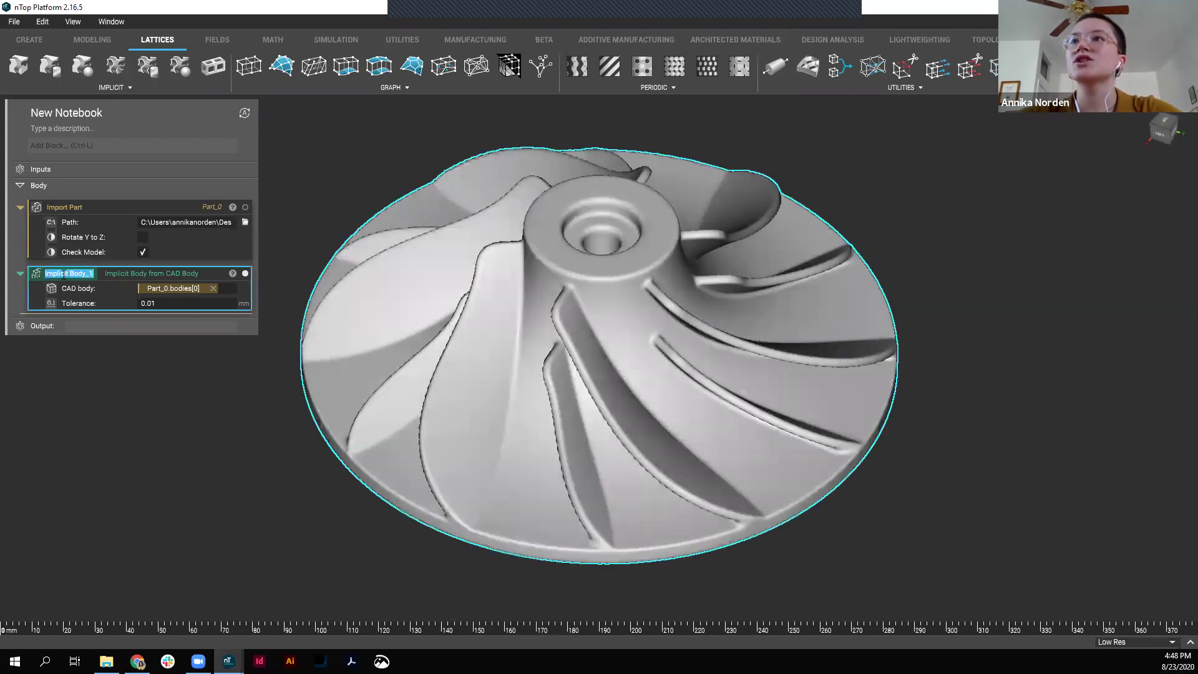
type("Impore")
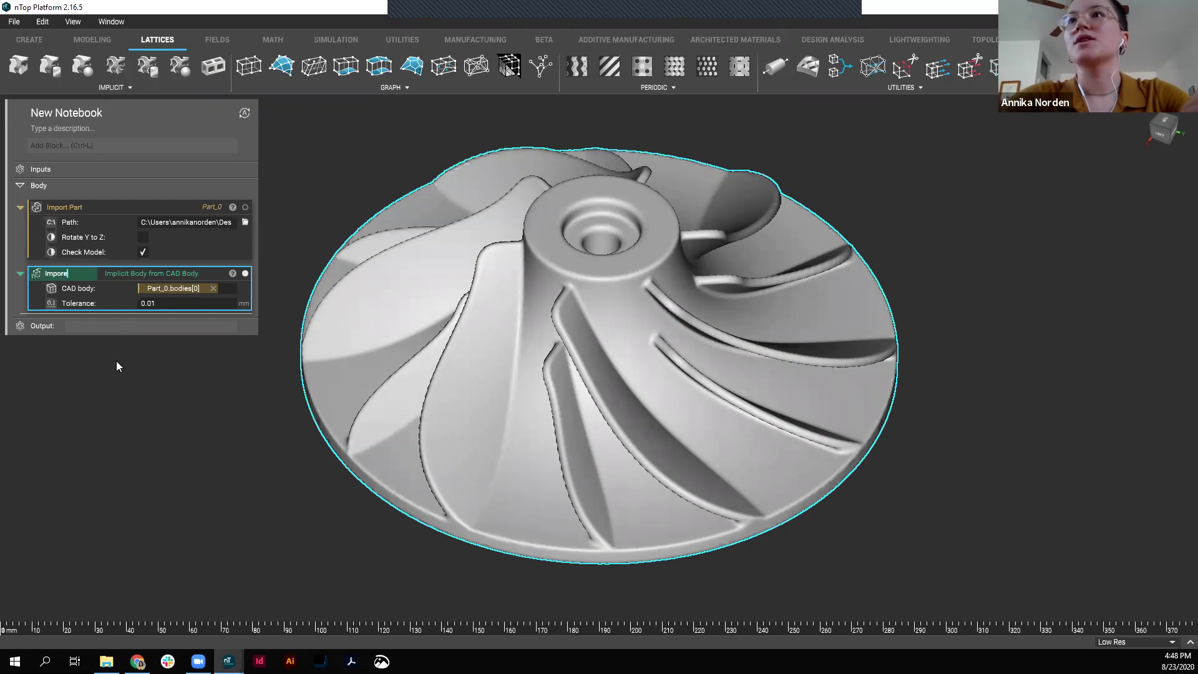
key("BackSpace")
type("ted P")
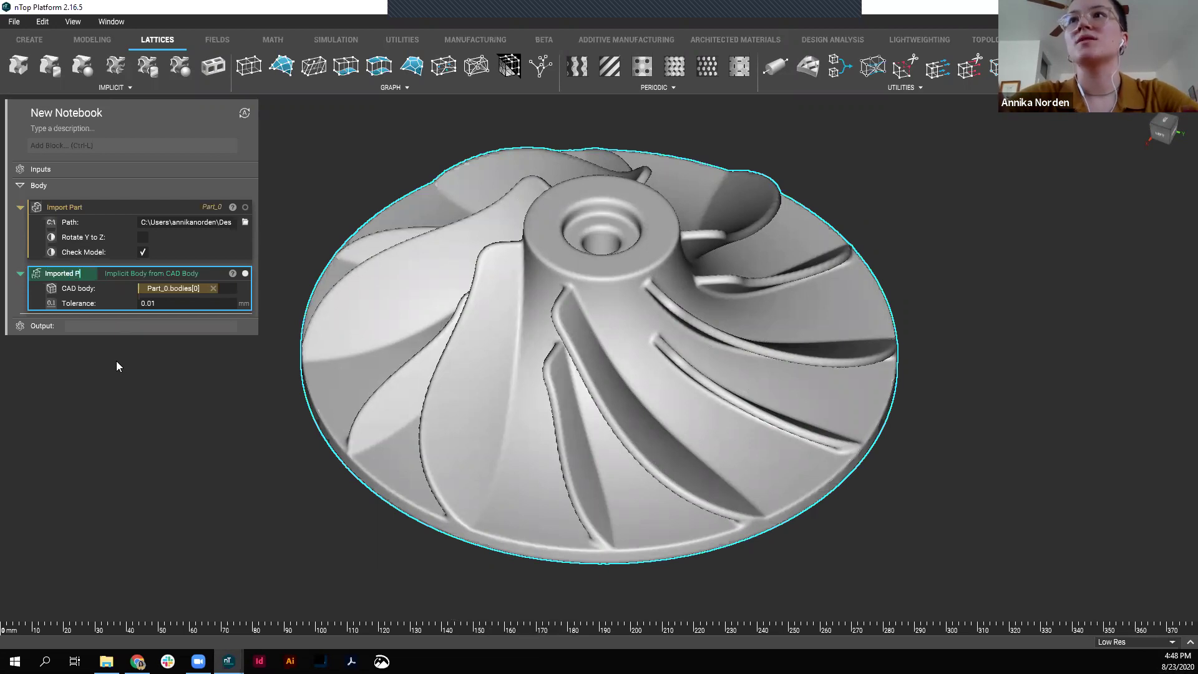
type("art")
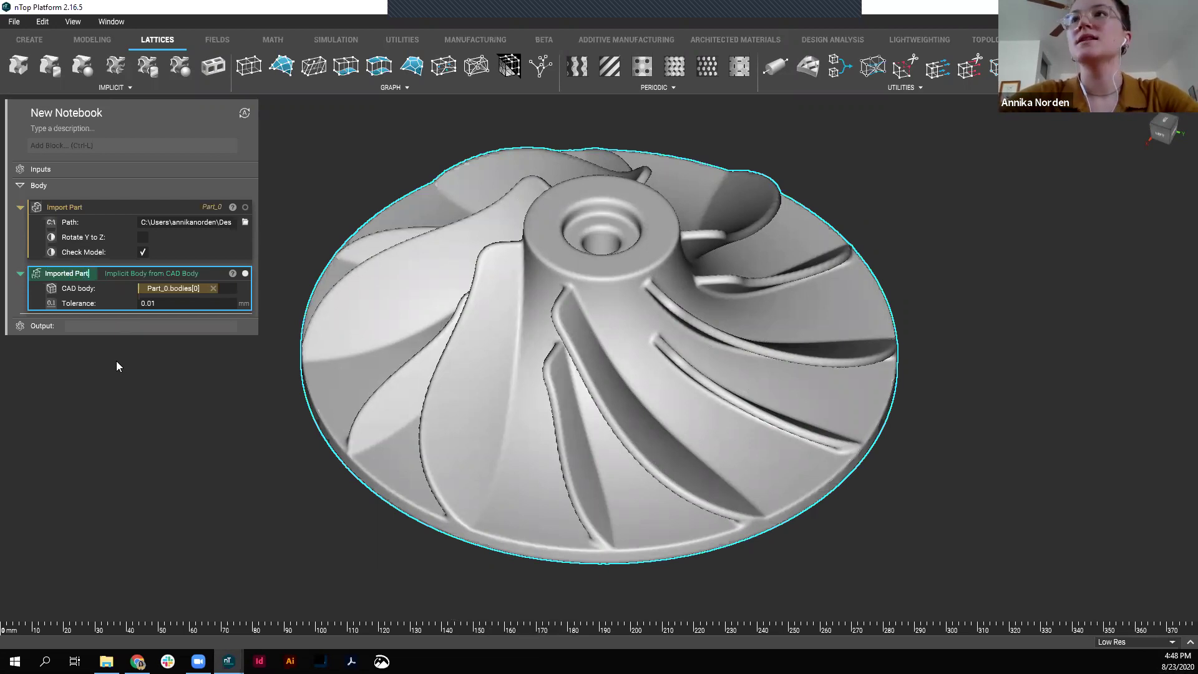
left_click(236, 420)
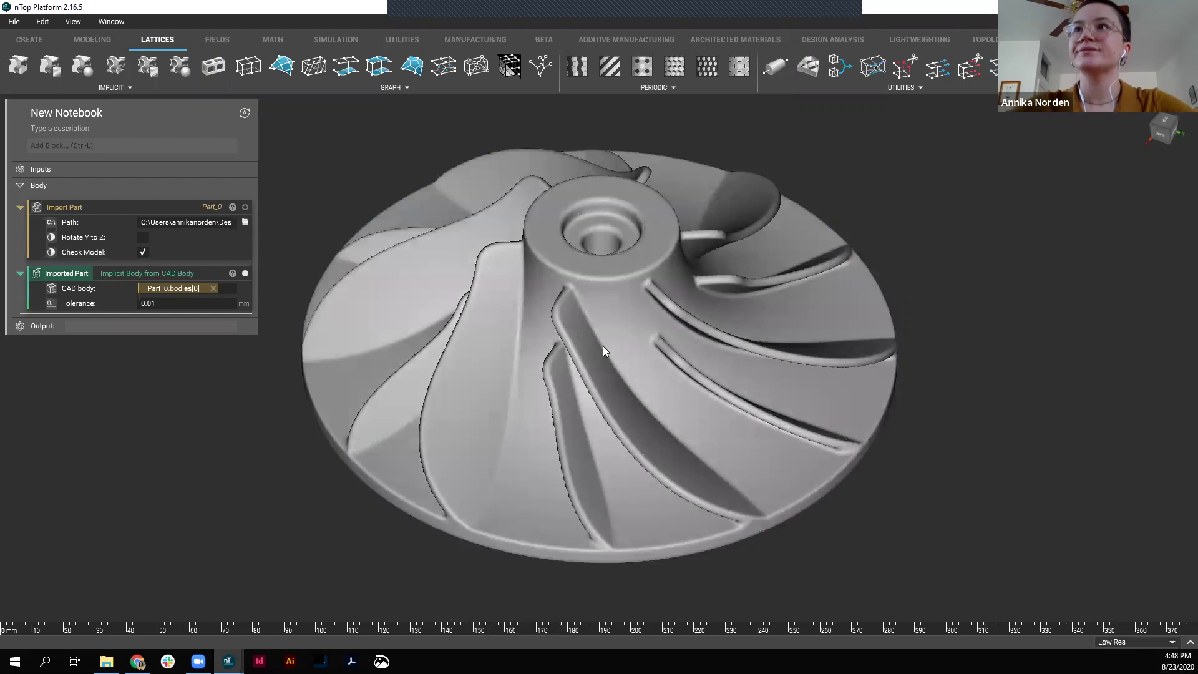
- Add an Offset Body block with Imported Part as its Body and a 5 mm distance
right_click_drag(596, 402, 639, 447)
left_click(76, 146)
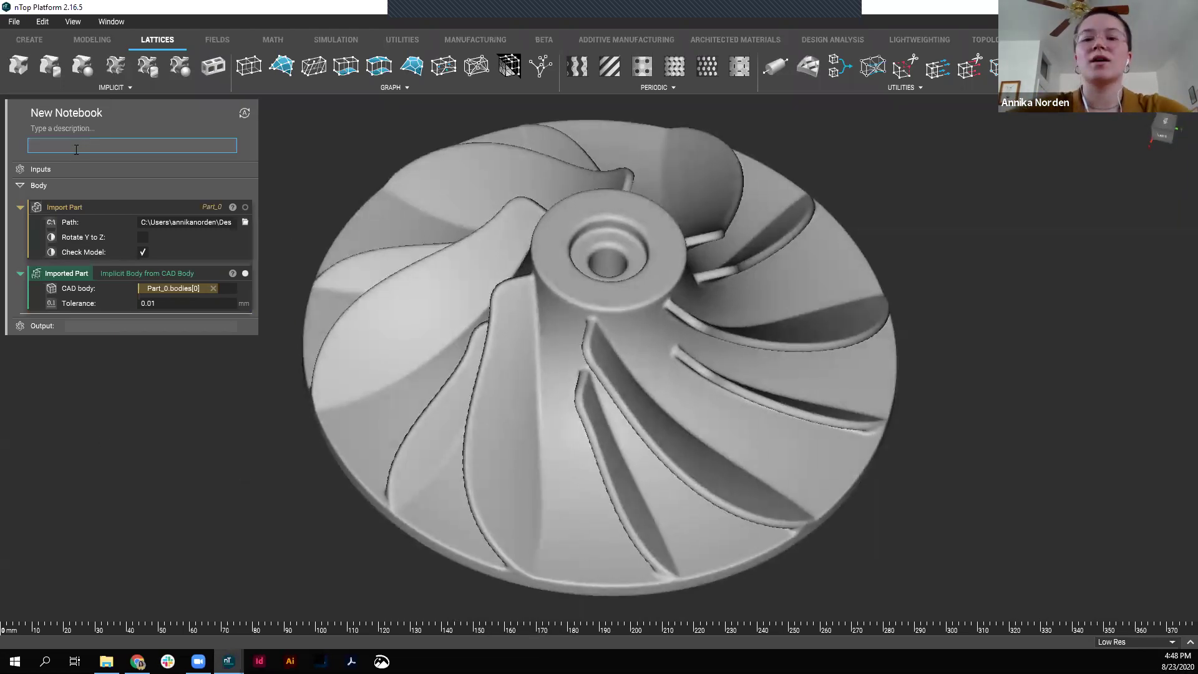
type("offset")
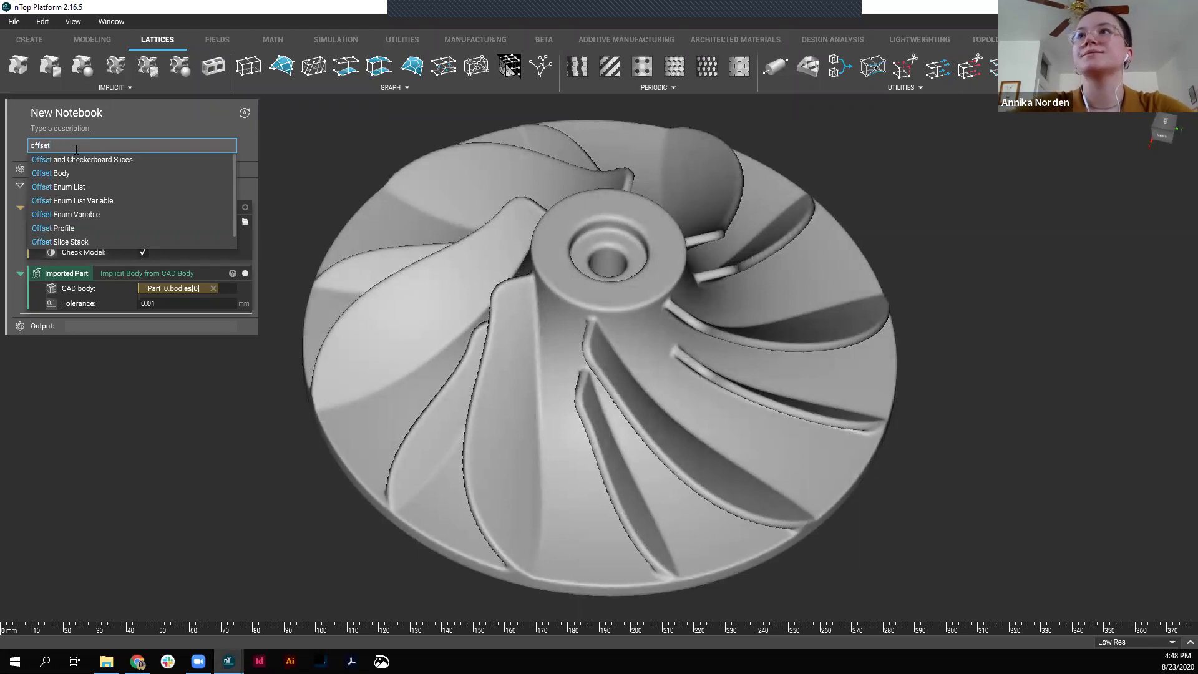
key("Down")
key("Down")
key("BackSpace")
key("BackSpace")
key("BackSpace")
key("BackSpace")
key("BackSpace")
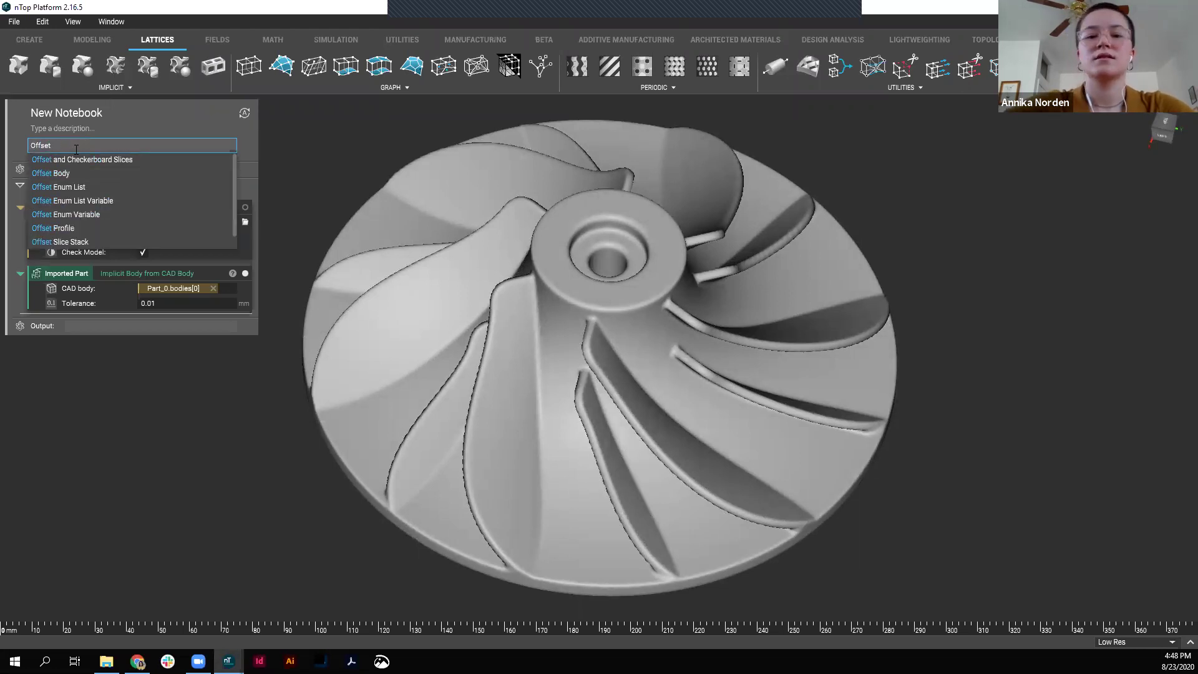
key("Down")
key("Down")
key("Return")
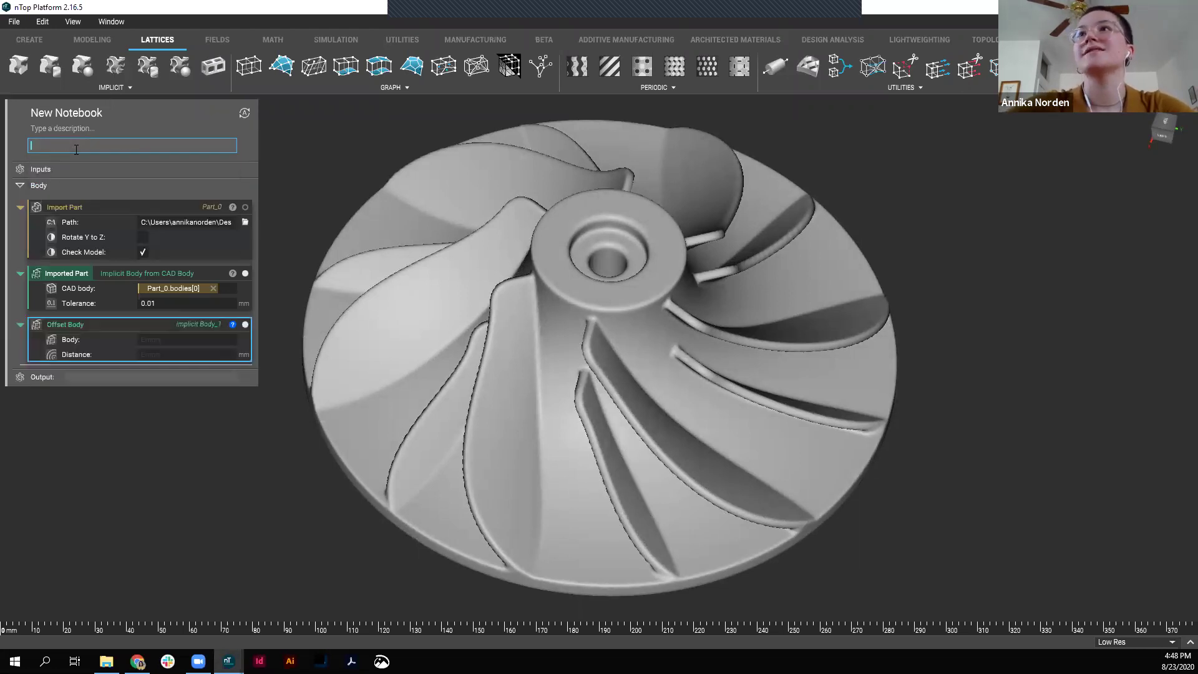
left_click(131, 412)
left_click_drag(65, 271, 110, 335)
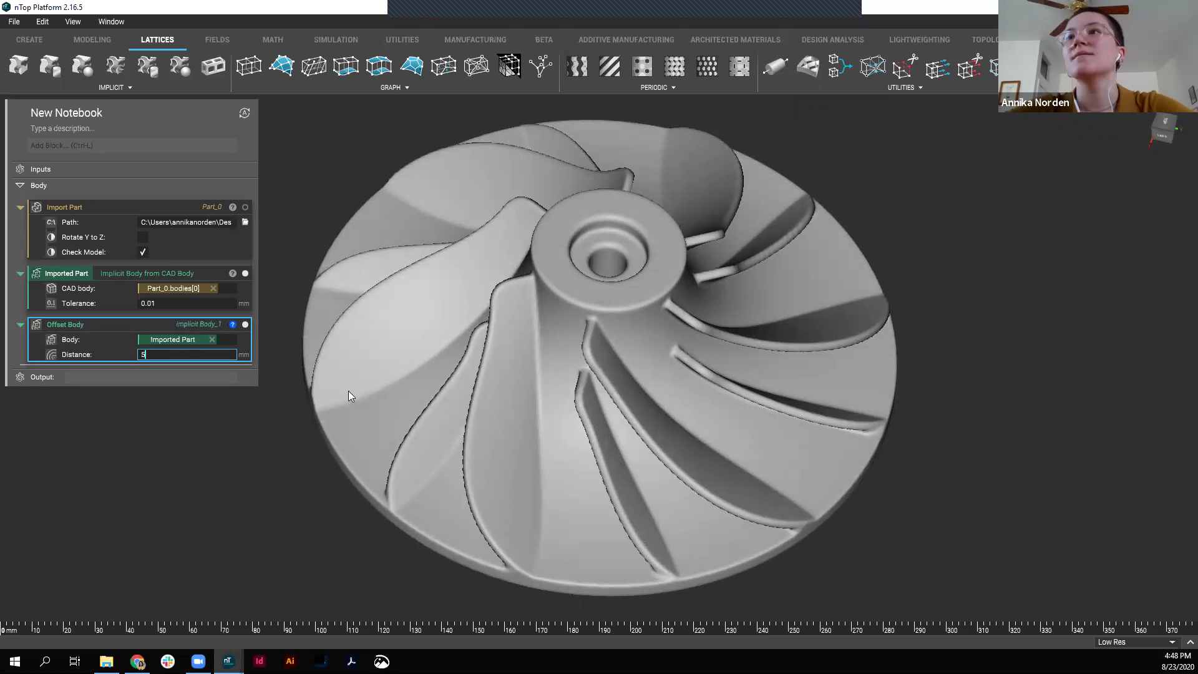
key("Return")
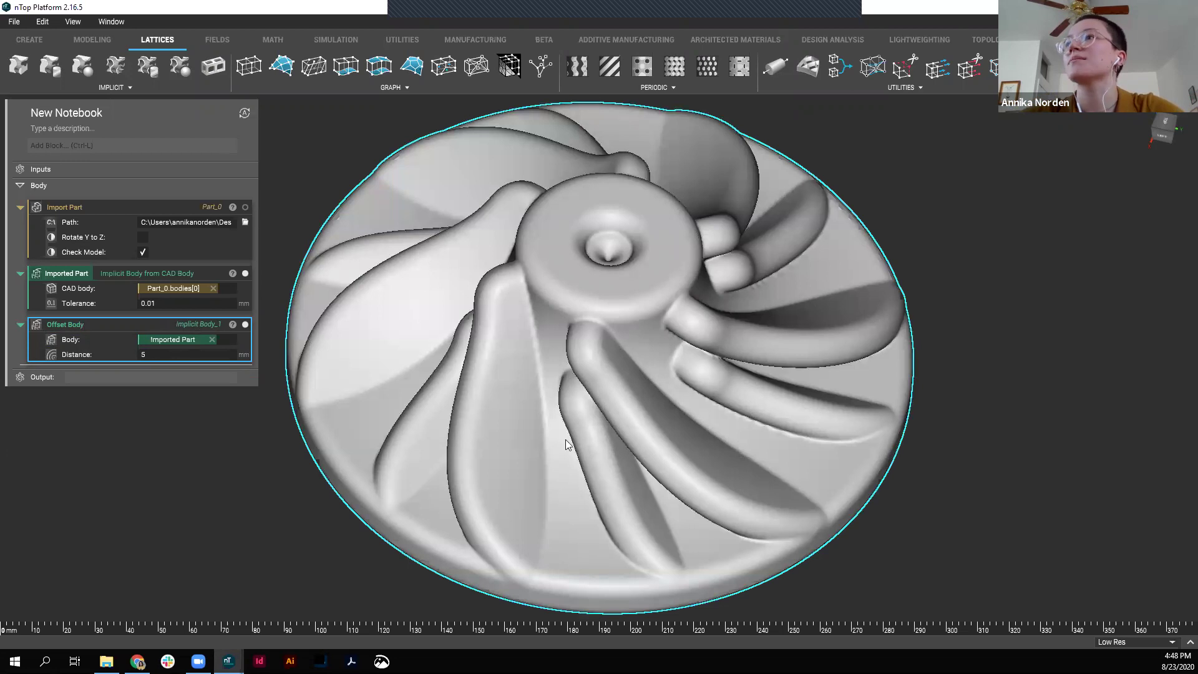
- Orbit the offset impeller to inspect it from the side, top and underside
right_click_drag(568, 443, 422, 386)
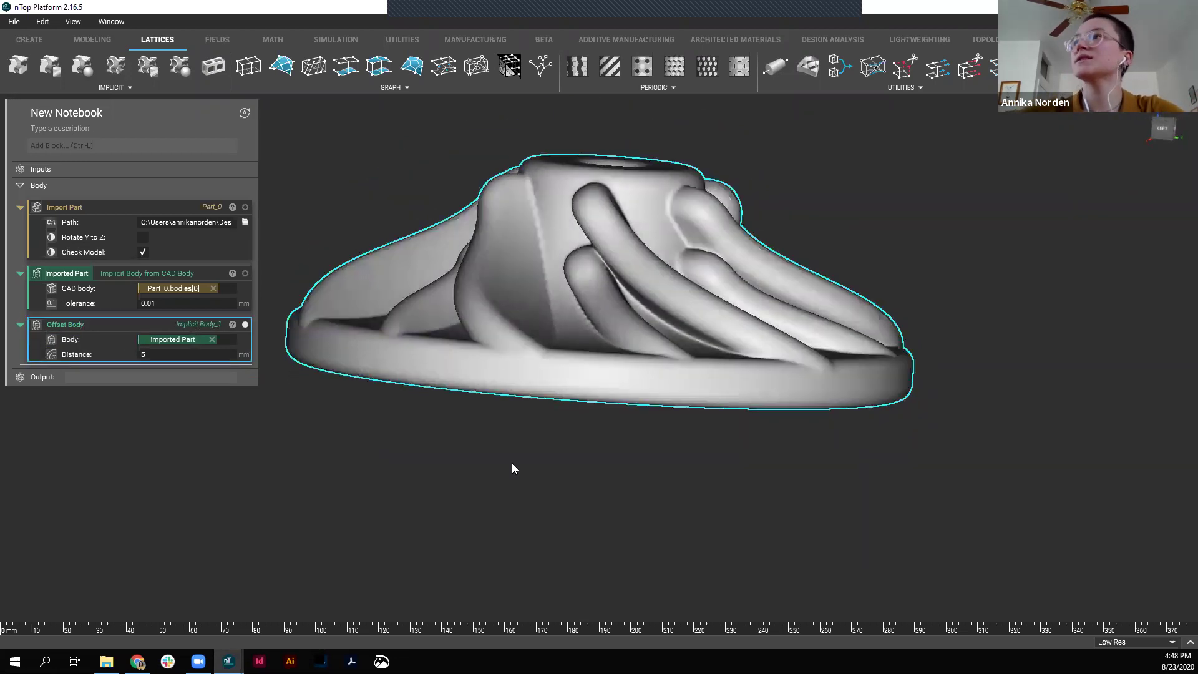
right_click_drag(715, 496, 780, 453)
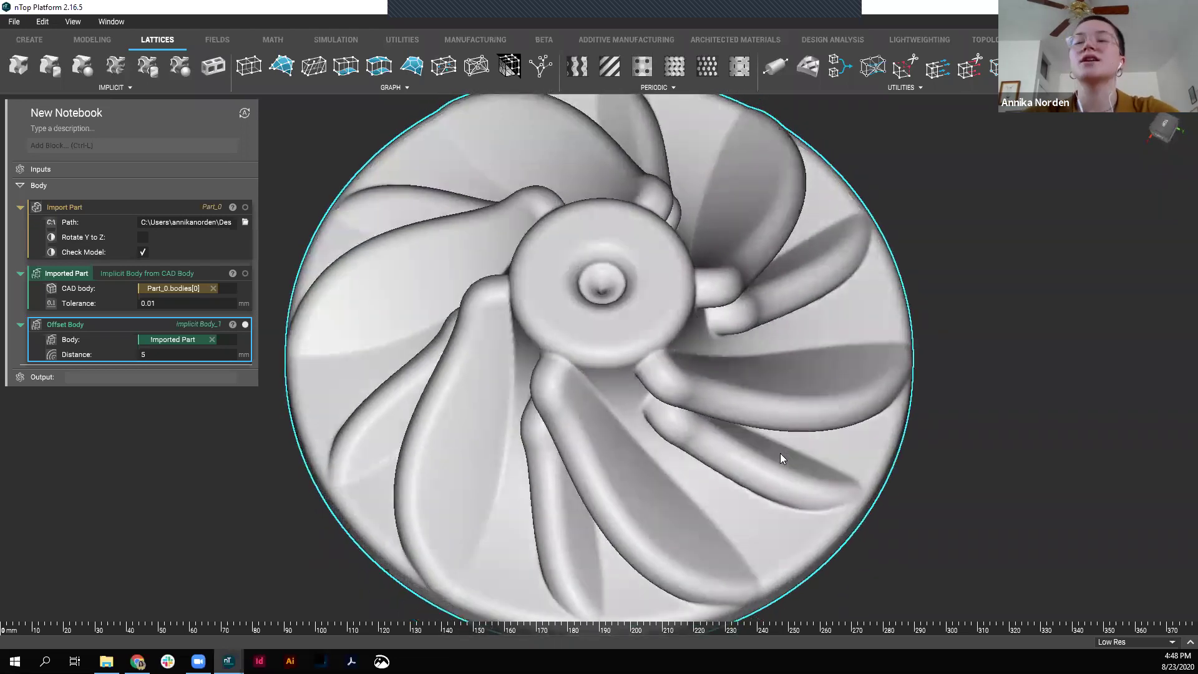
right_click_drag(688, 428, 615, 357)
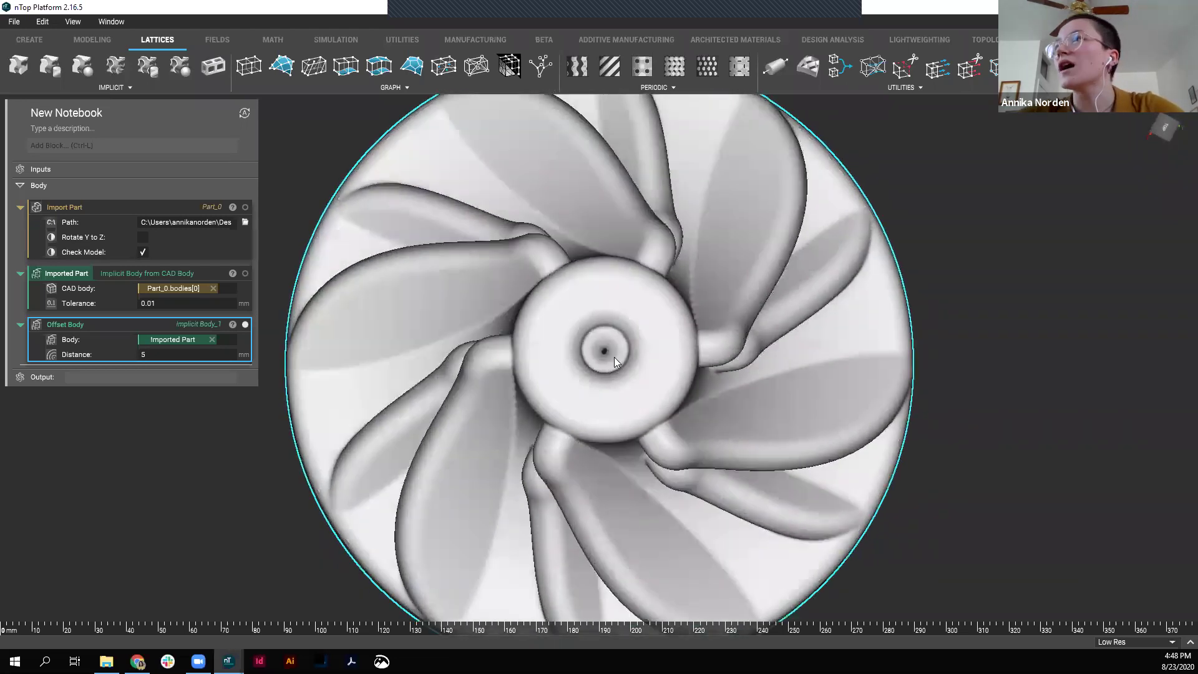
right_click_drag(657, 495, 649, 248)
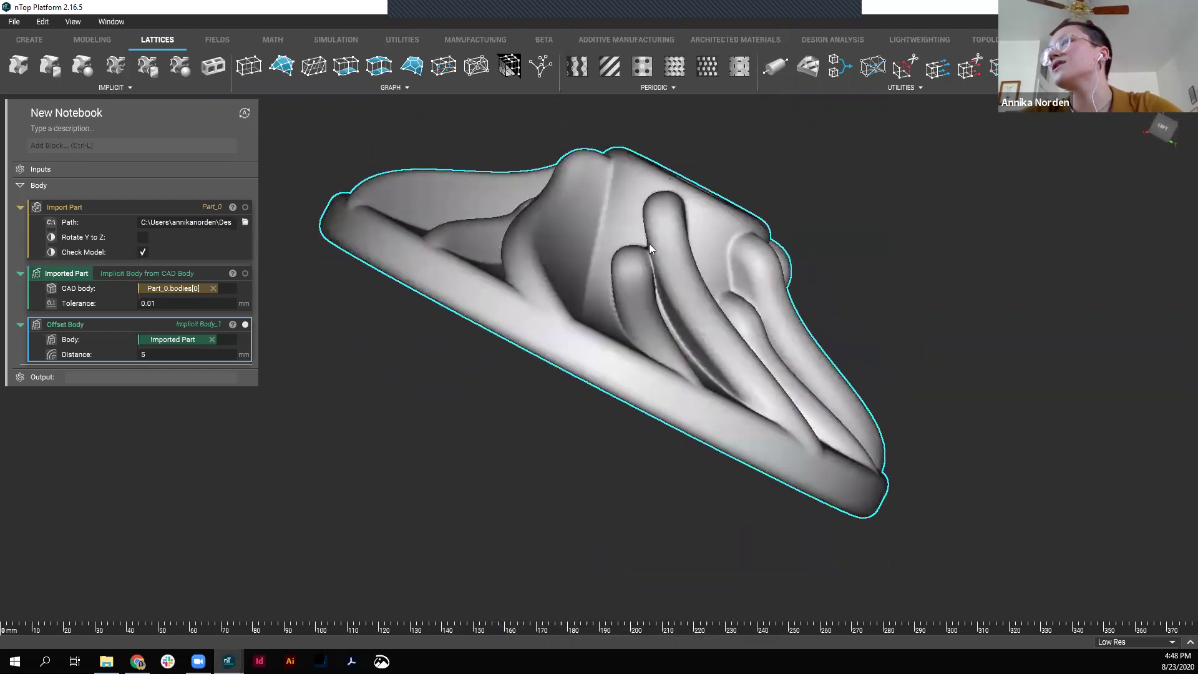
right_click_drag(814, 424, 743, 483)
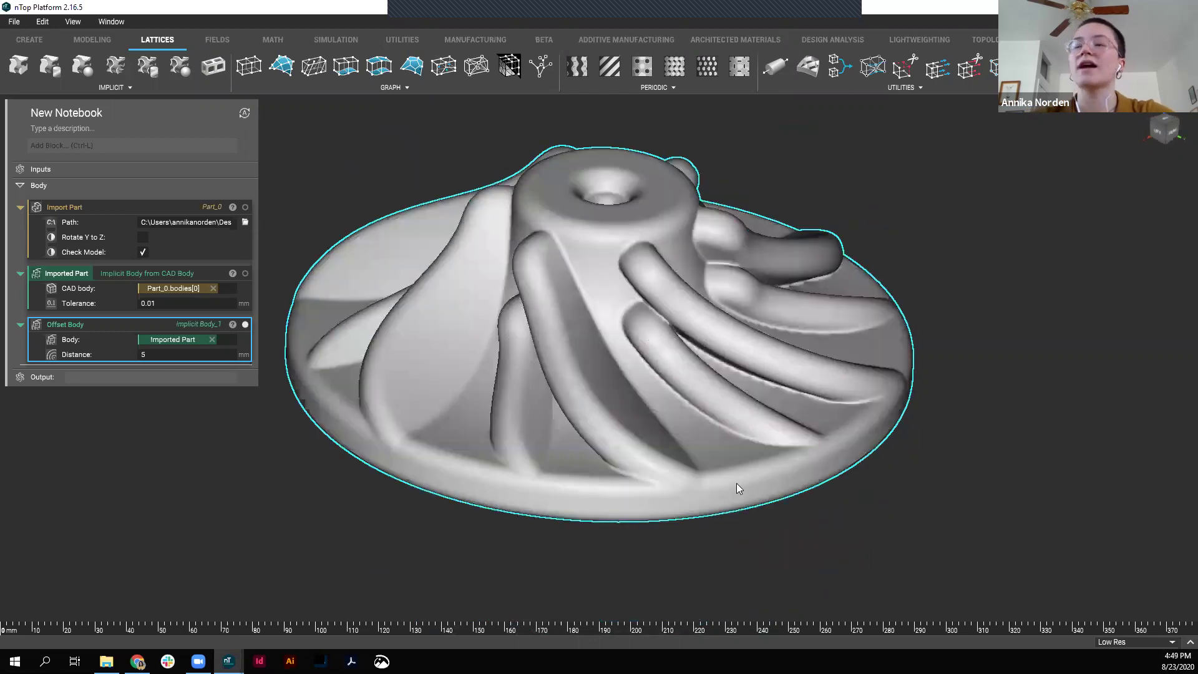
right_click_drag(697, 343, 594, 141)
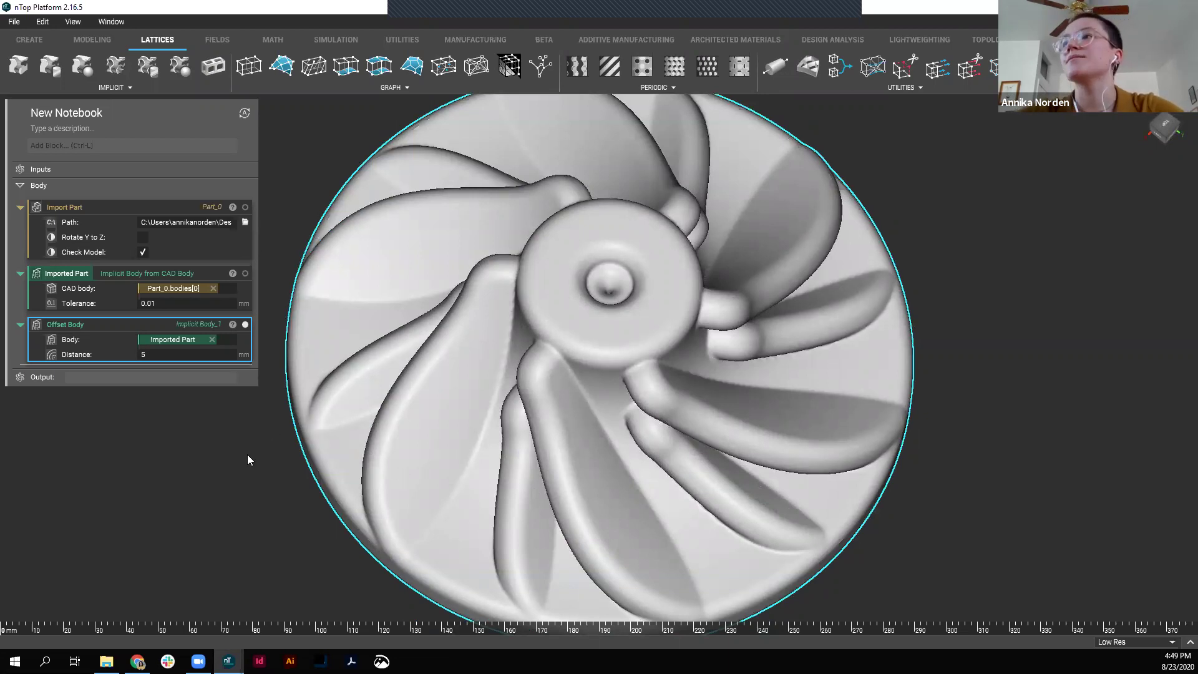
right_click_drag(627, 441, 438, 374)
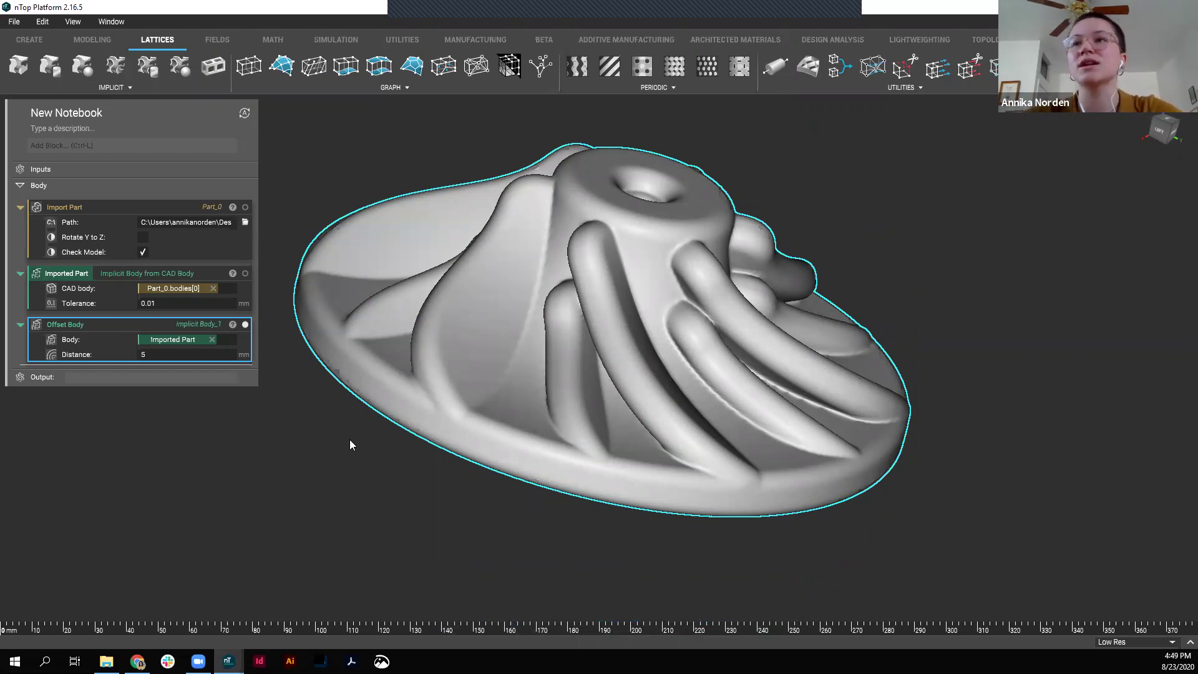
right_click_drag(553, 267, 458, 474)
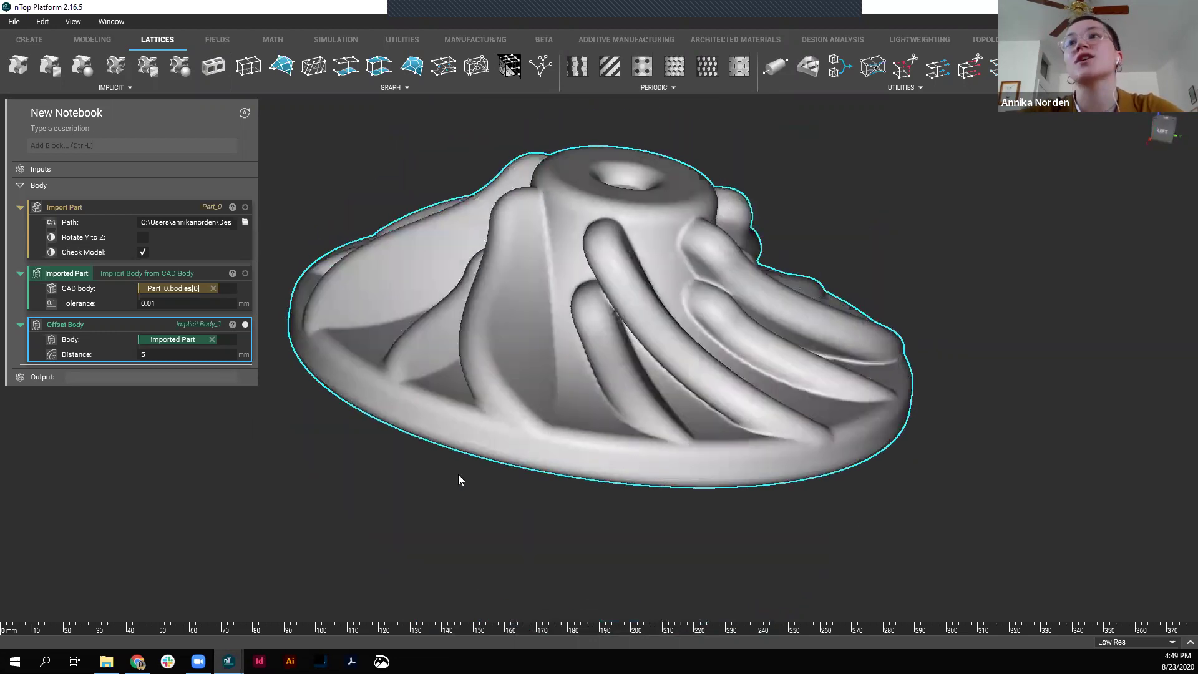
- Rename the Offset Body block to 'Offset Part'
right_click(99, 326)
left_click(150, 369)
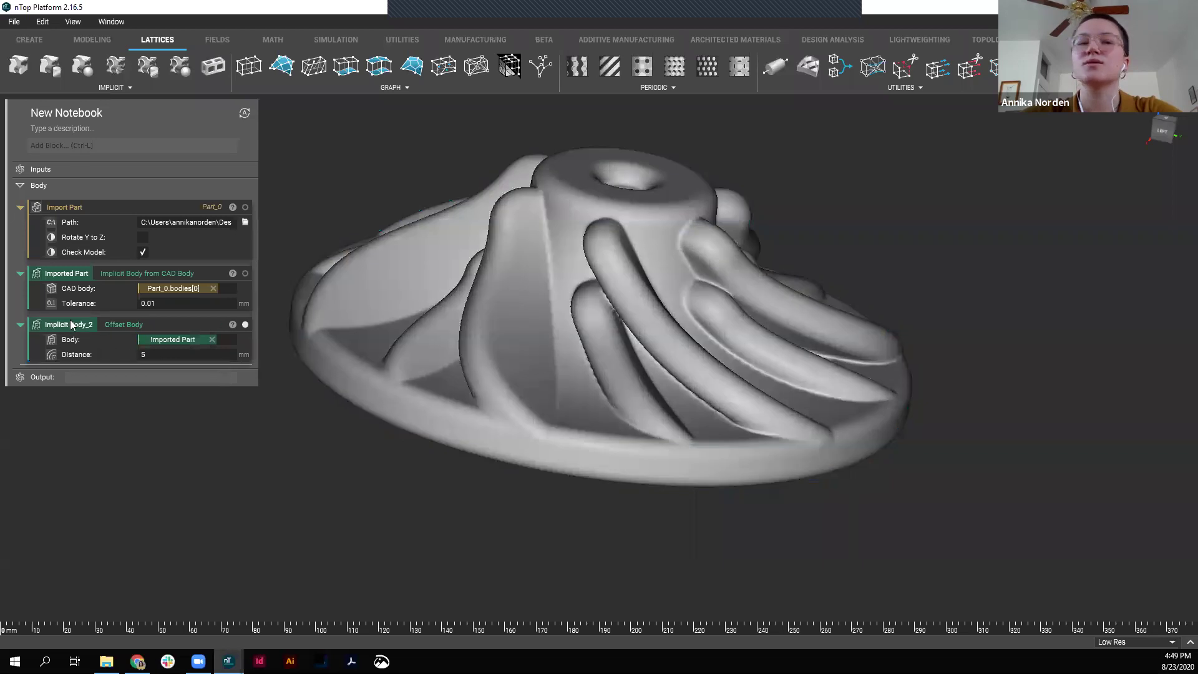
type("Offset")
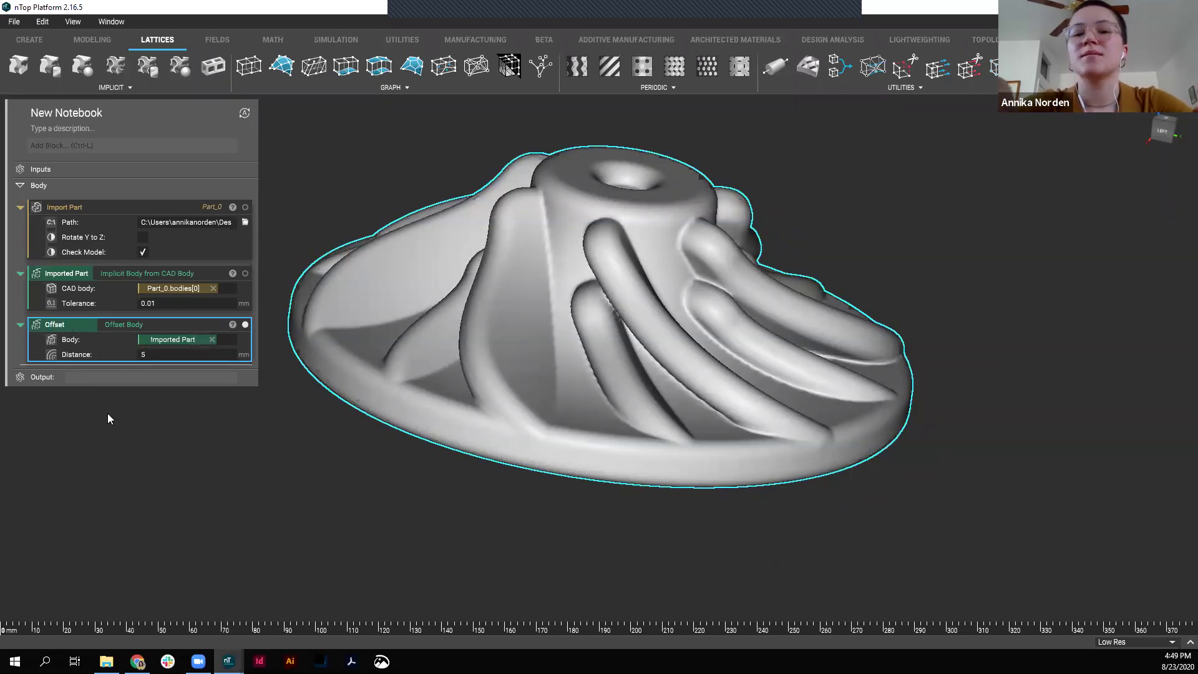
type(" Part")
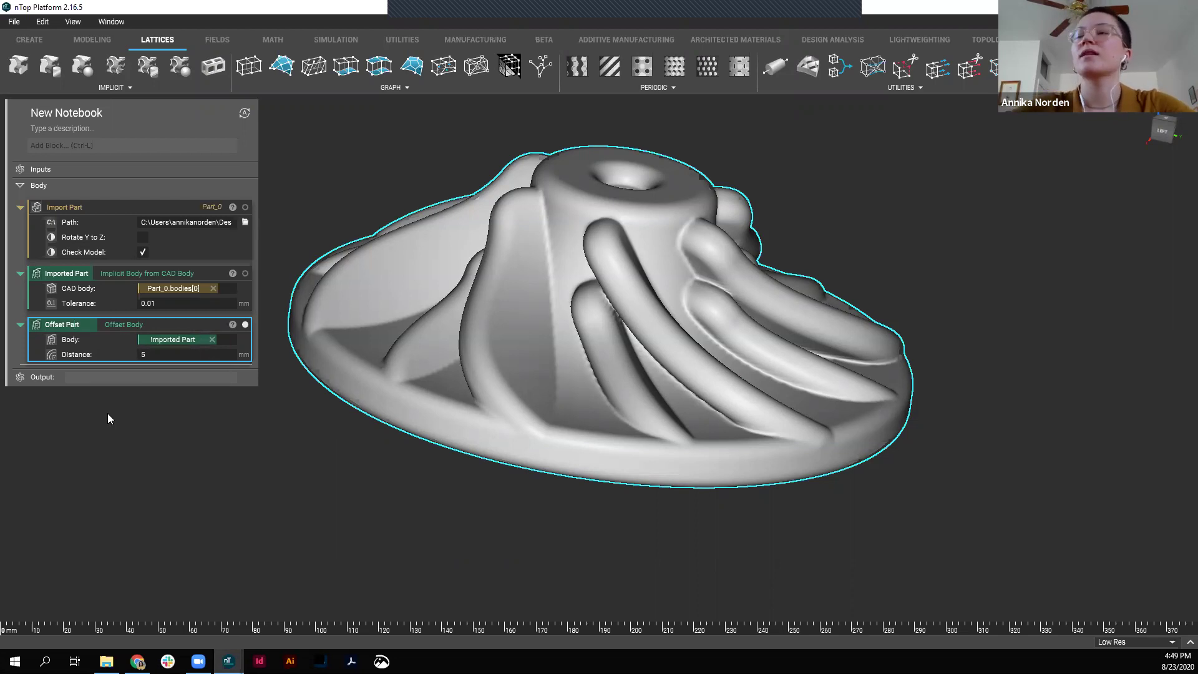
left_click(378, 469)
right_click_drag(622, 262, 559, 217)
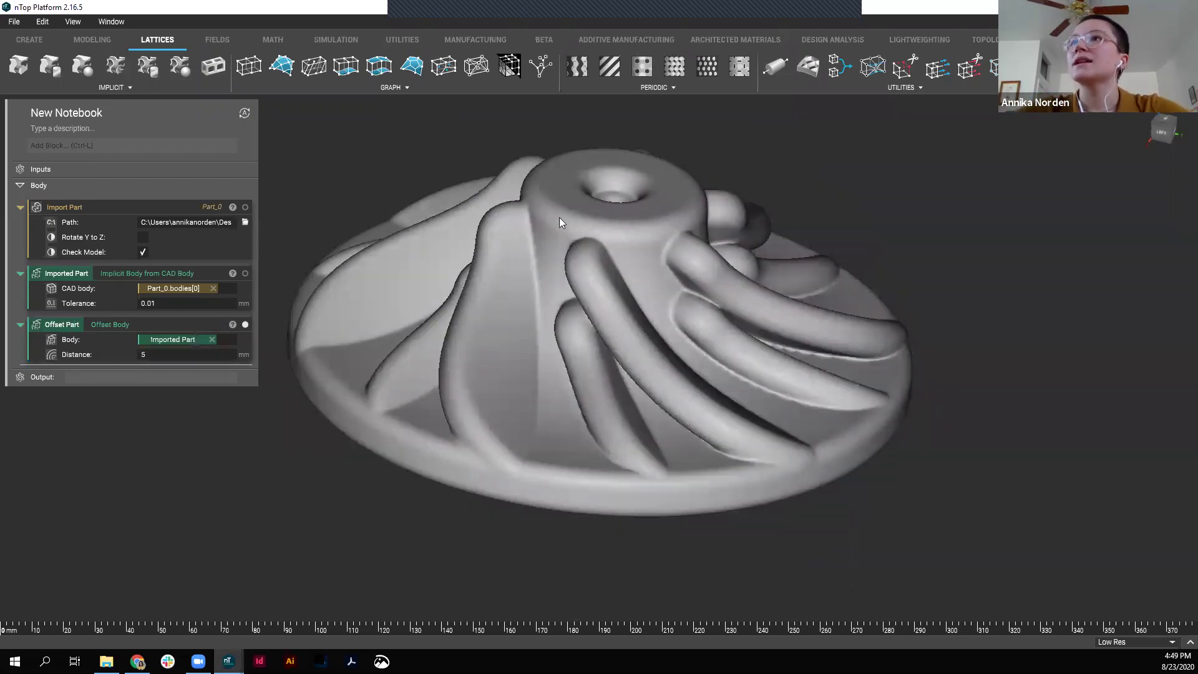
- Add a Voxel Grid from Implicit Body block fed by Offset Part with a 2 mm voxel size
left_click(87, 137)
type("smoothen")
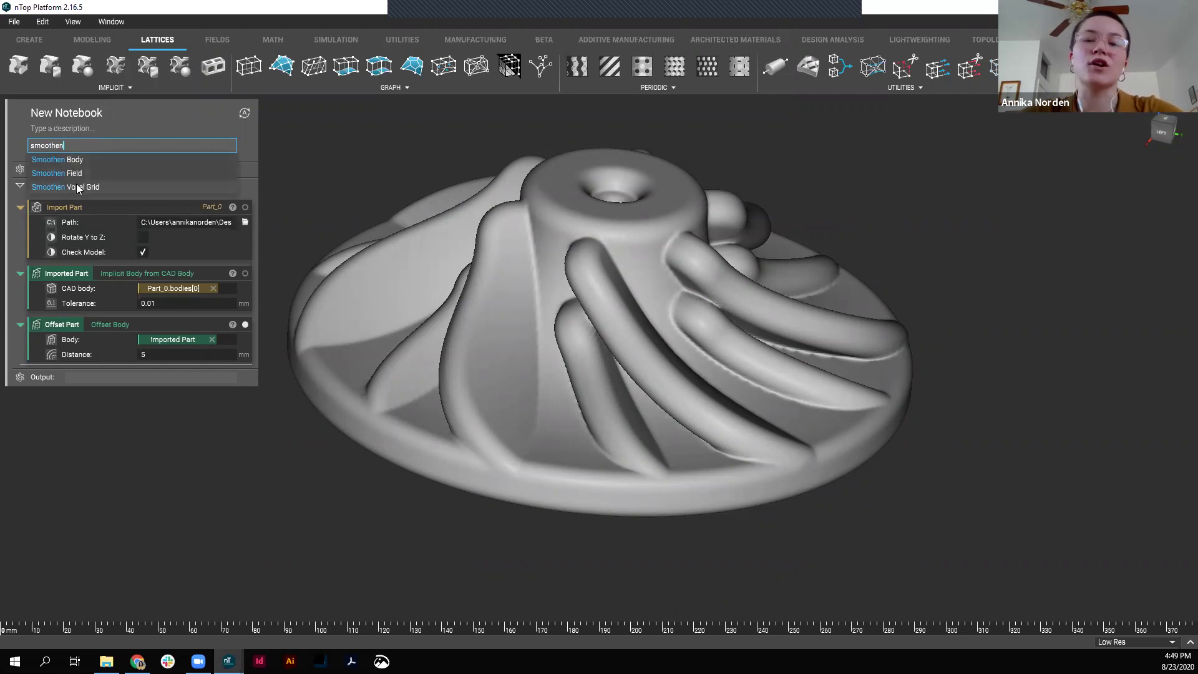
key("ctrl+a")
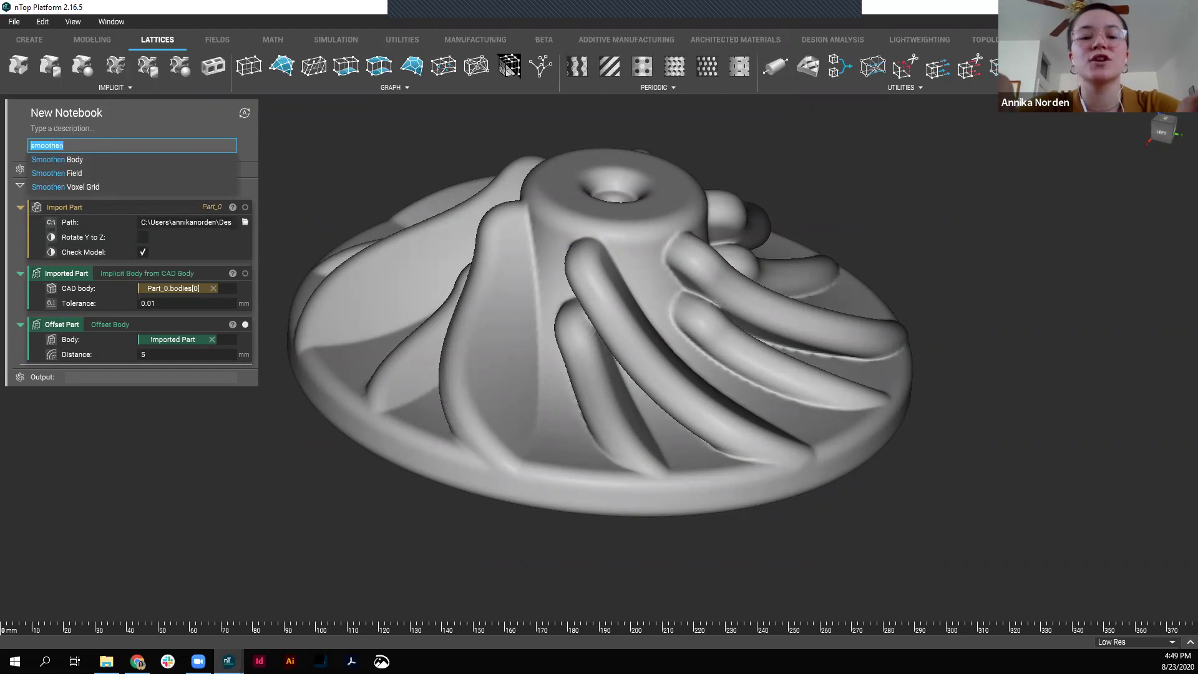
type("voxel fr")
key("BackSpace")
key("BackSpace")
type("gr")
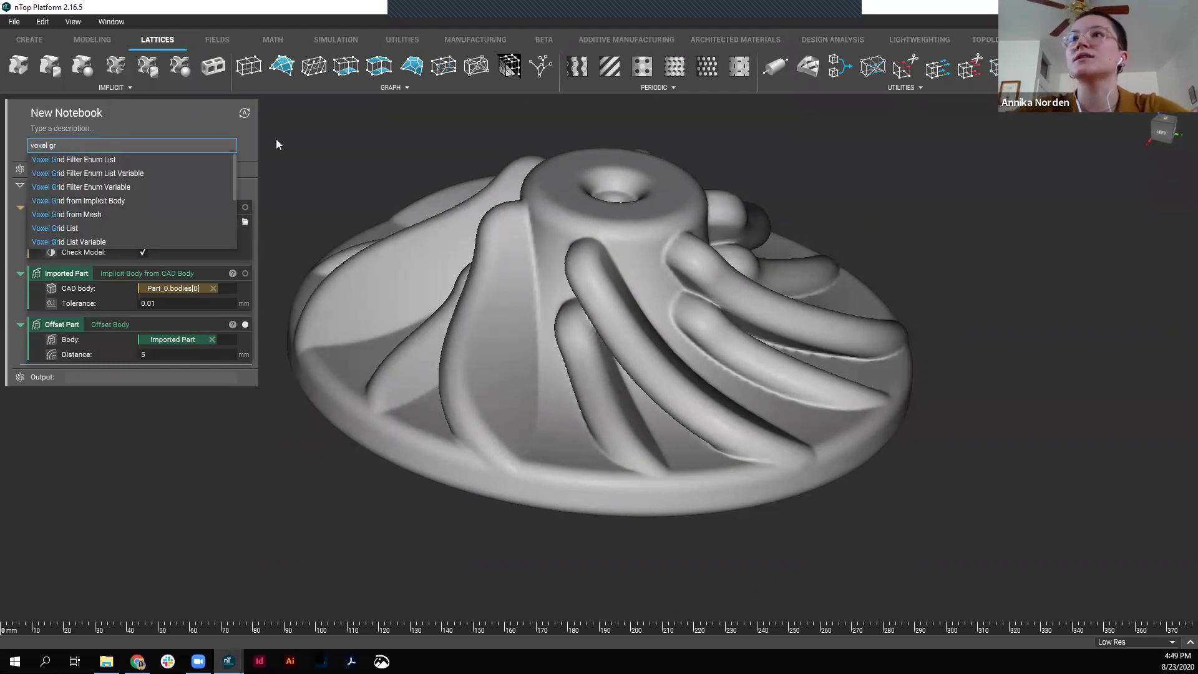
left_click(81, 198)
left_click(87, 325)
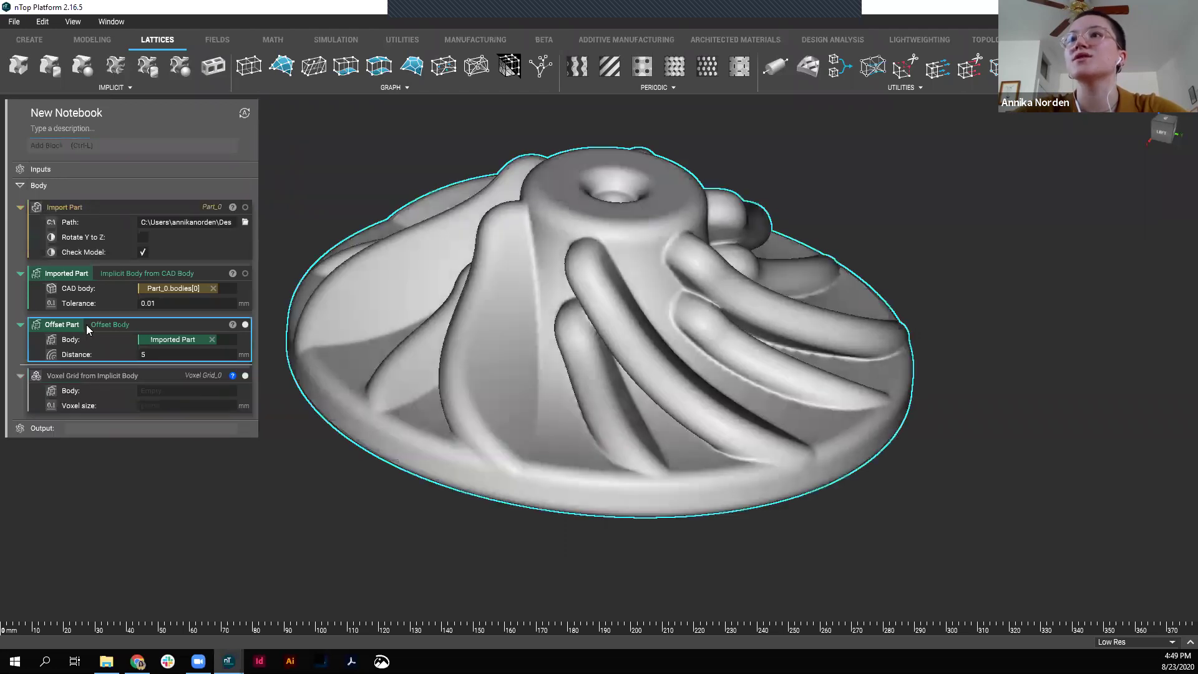
left_click_drag(86, 325, 178, 392)
left_click(229, 406)
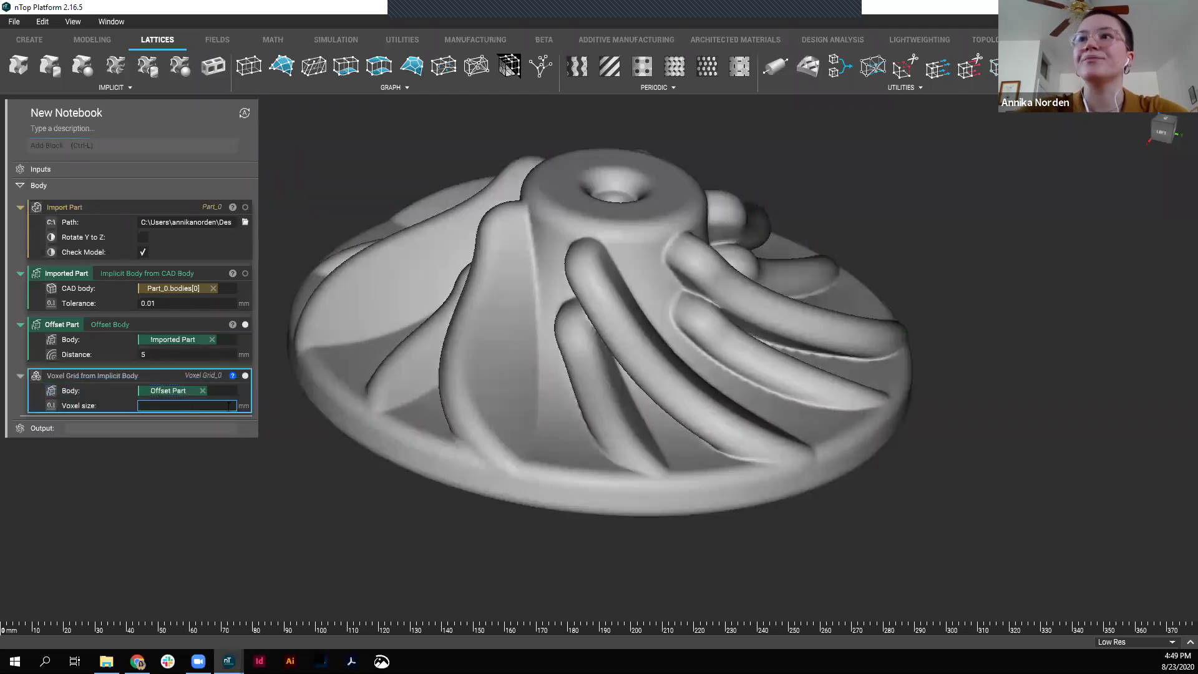
type("2")
key("Return")
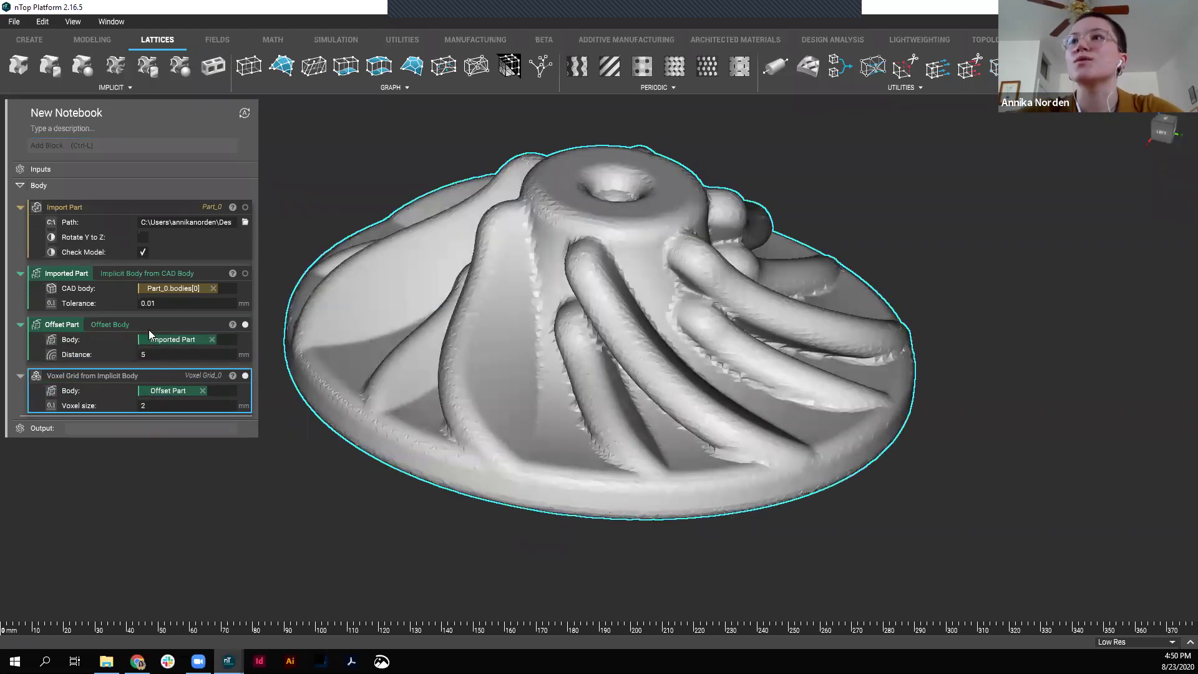
- Compare the smooth Offset Part with the voxelized body from several angles
left_click(149, 330)
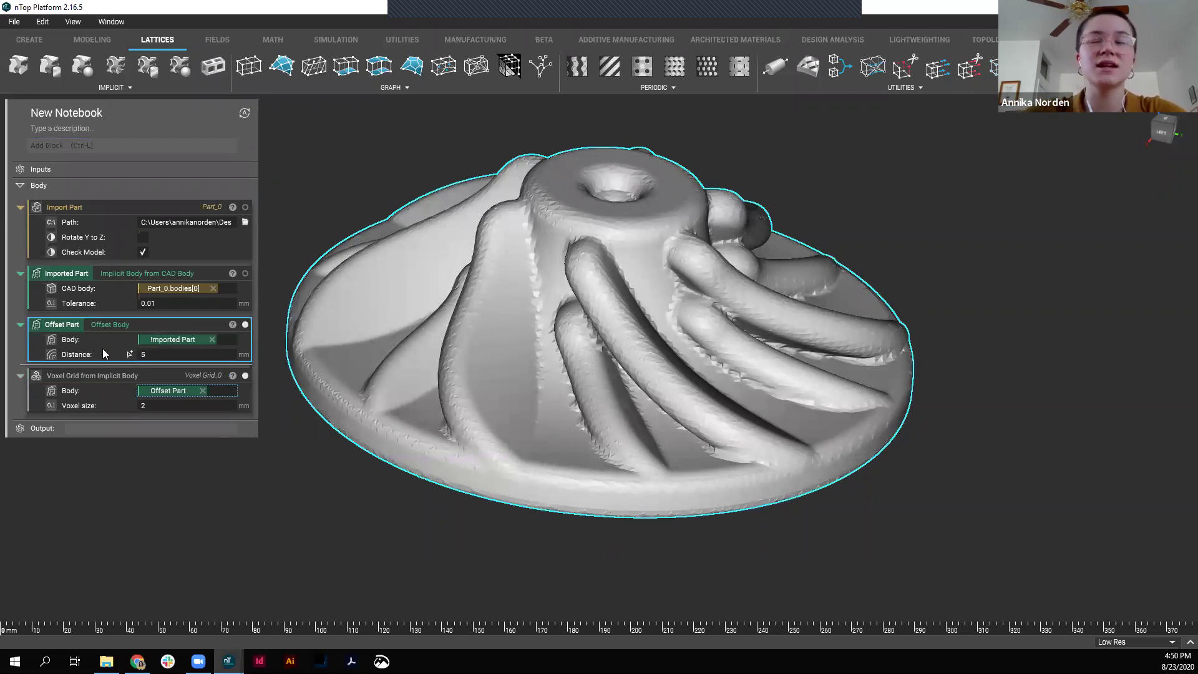
left_click(127, 378)
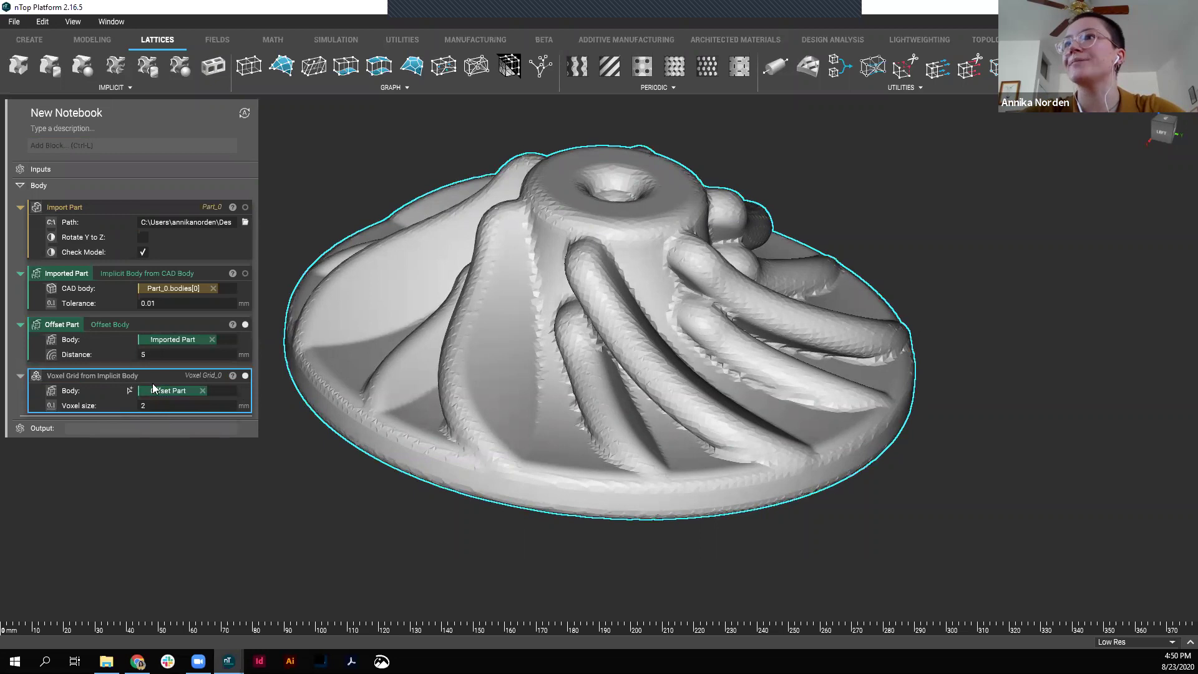
scroll(590, 502, "up", 8)
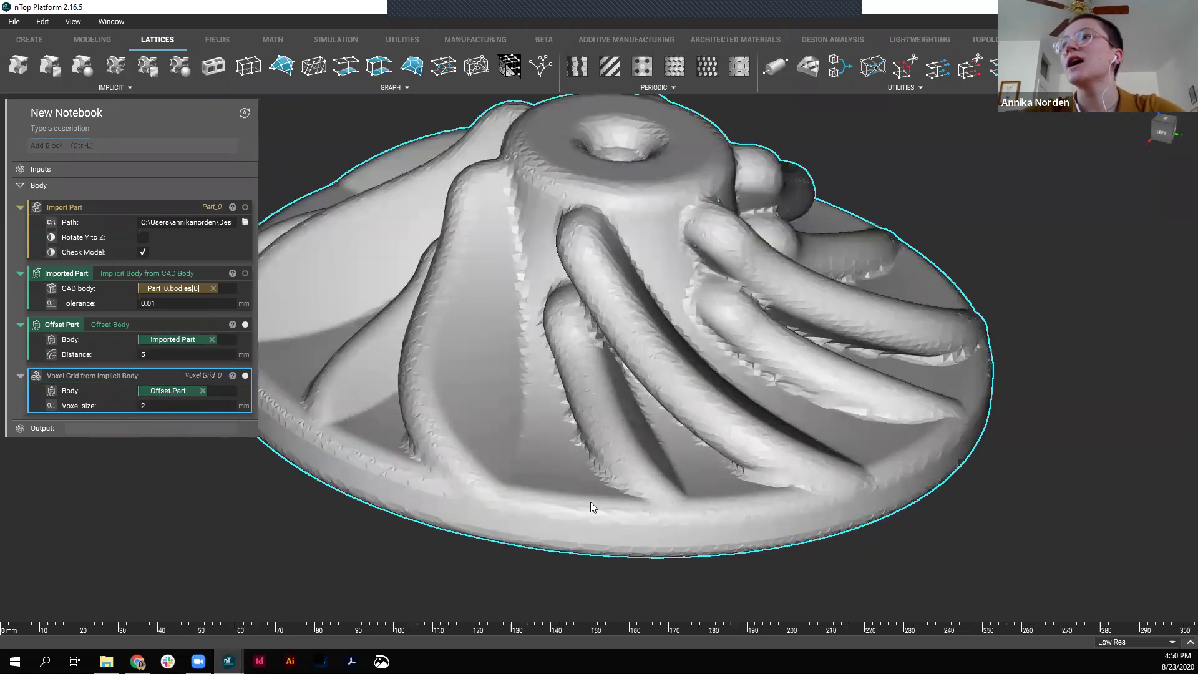
right_click_drag(617, 493, 613, 351)
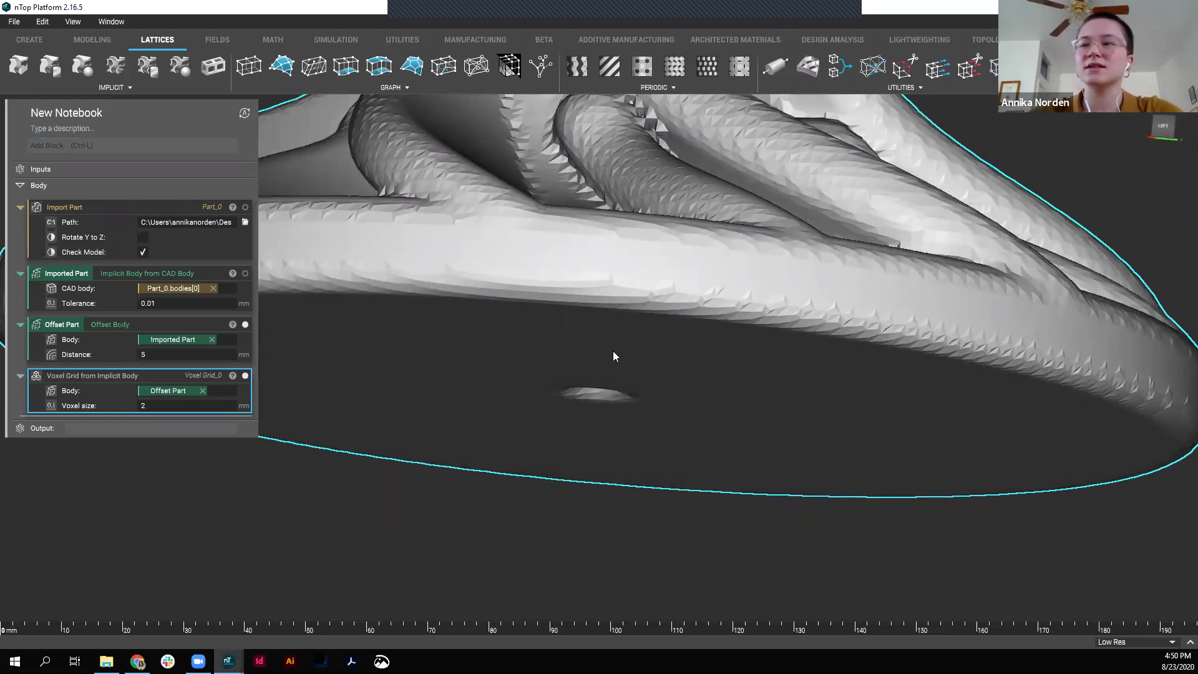
right_click_drag(591, 339, 618, 424)
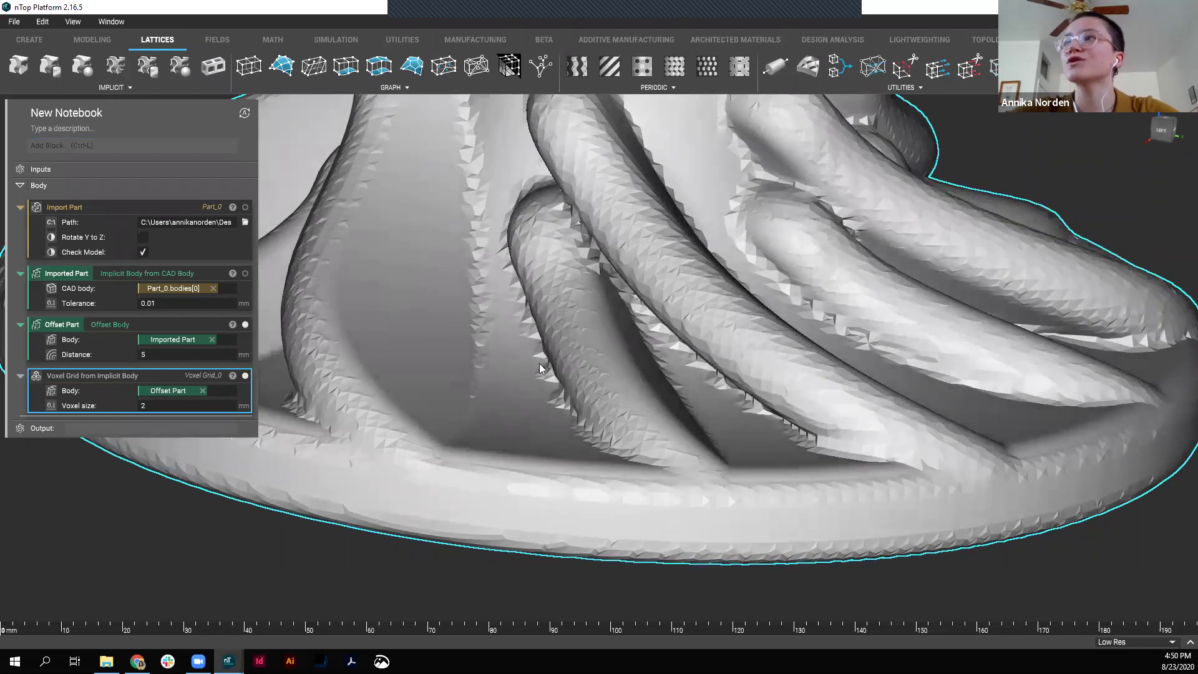
scroll(427, 392, "up", 3)
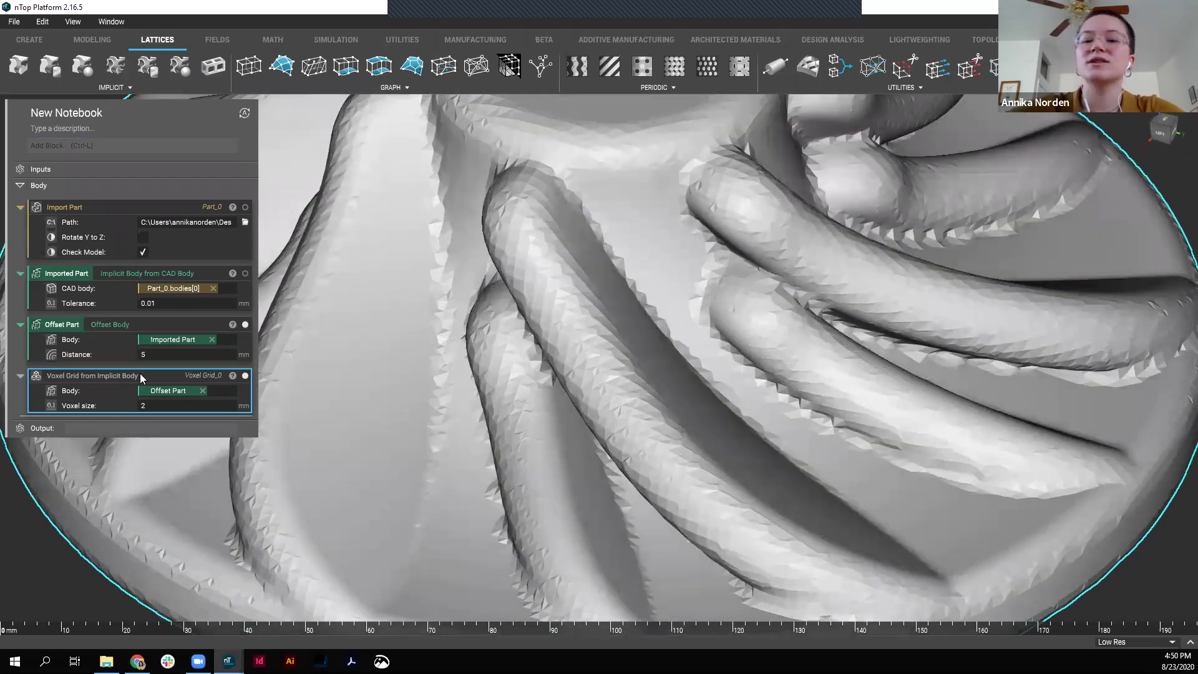
scroll(269, 501, "down", 5)
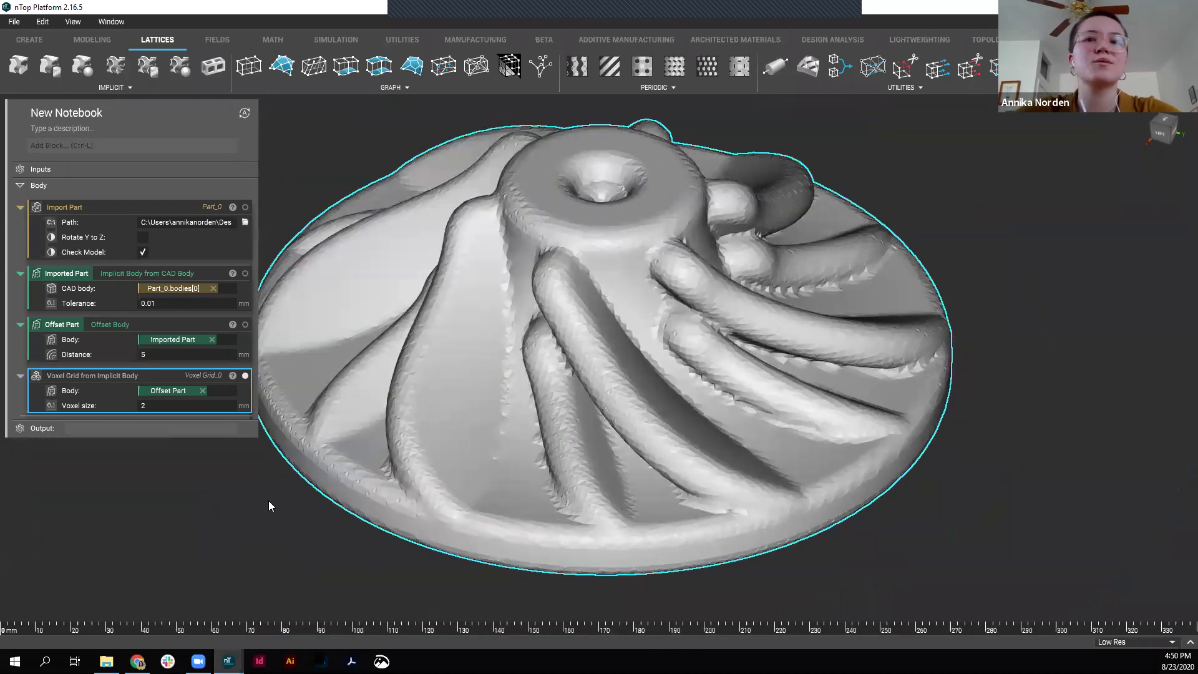
right_click_drag(527, 392, 547, 510)
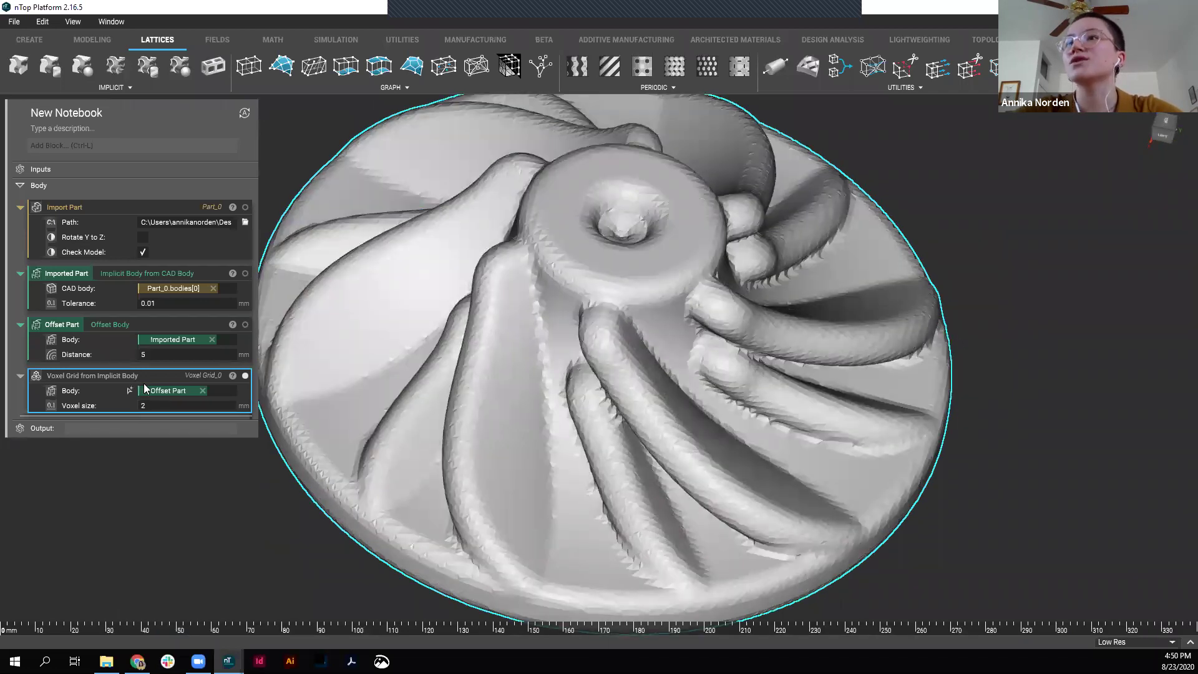
left_click(81, 147)
- Add a Smoothen Voxel Grid block on the voxel grid using a Gaussian filter and 2 iterations
type("smoothen")
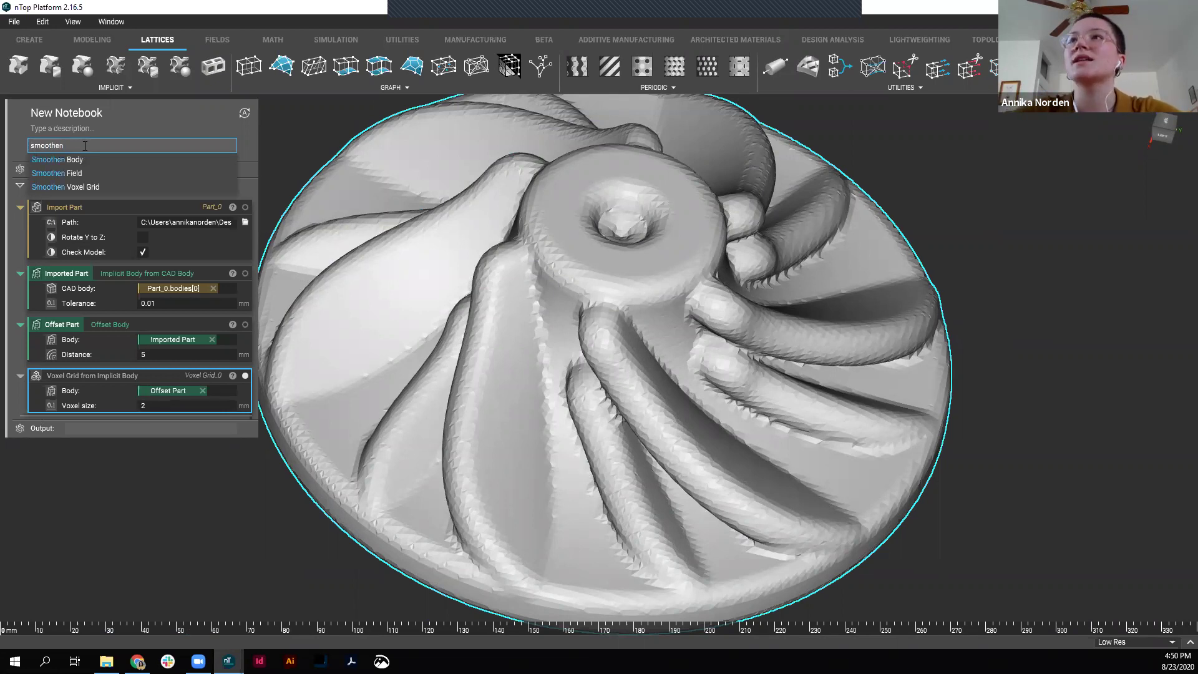
left_click(64, 186)
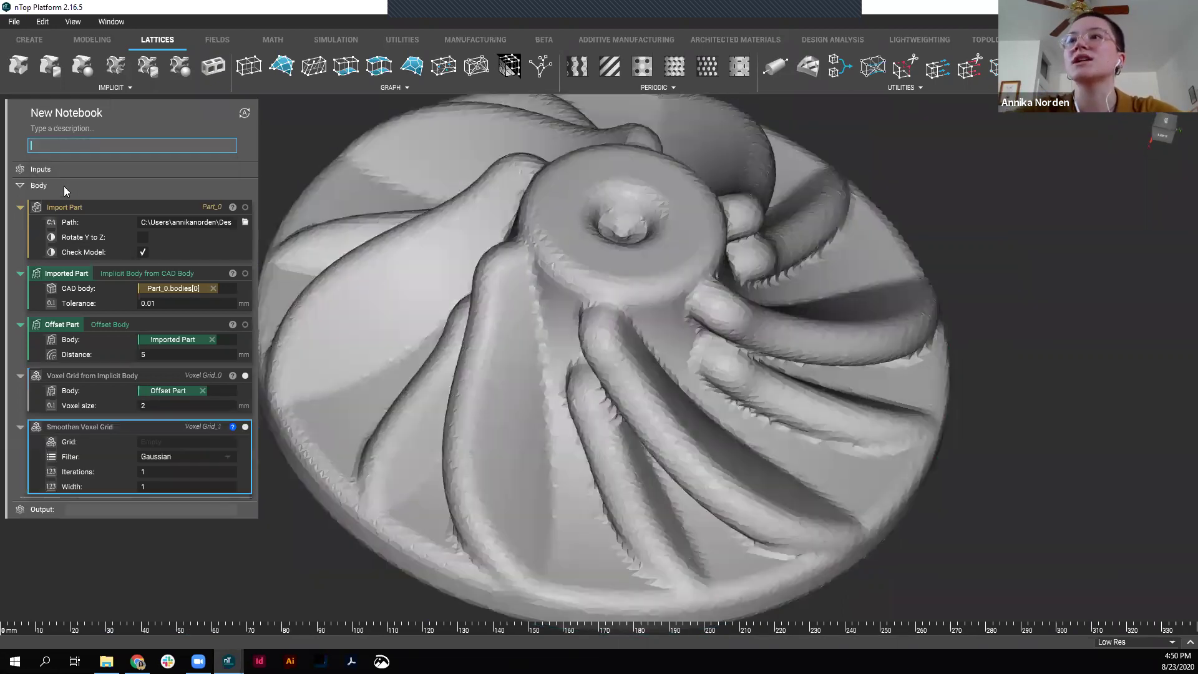
left_click(100, 375)
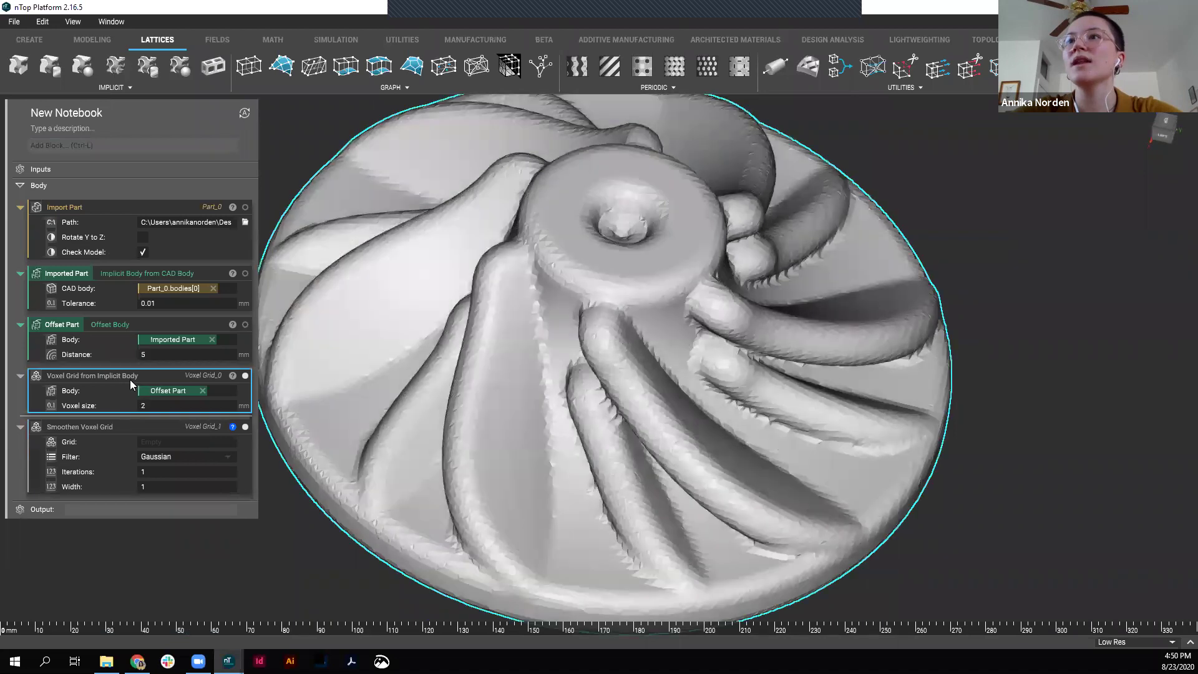
left_click_drag(130, 379, 166, 443)
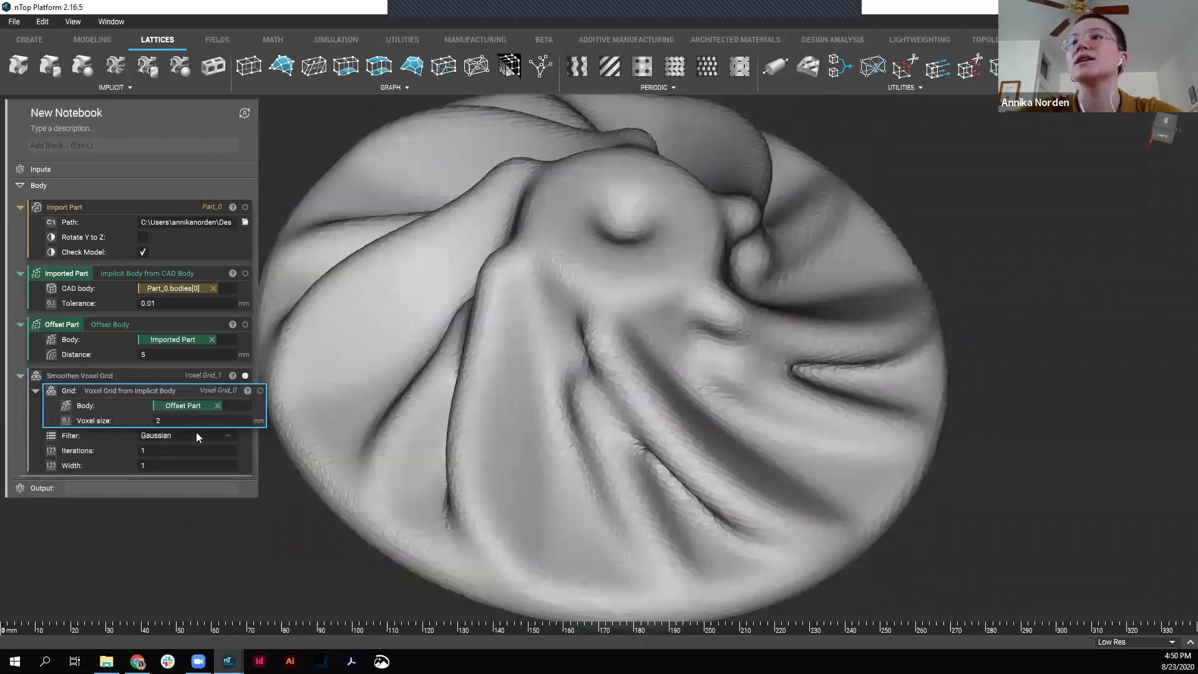
left_click(157, 436)
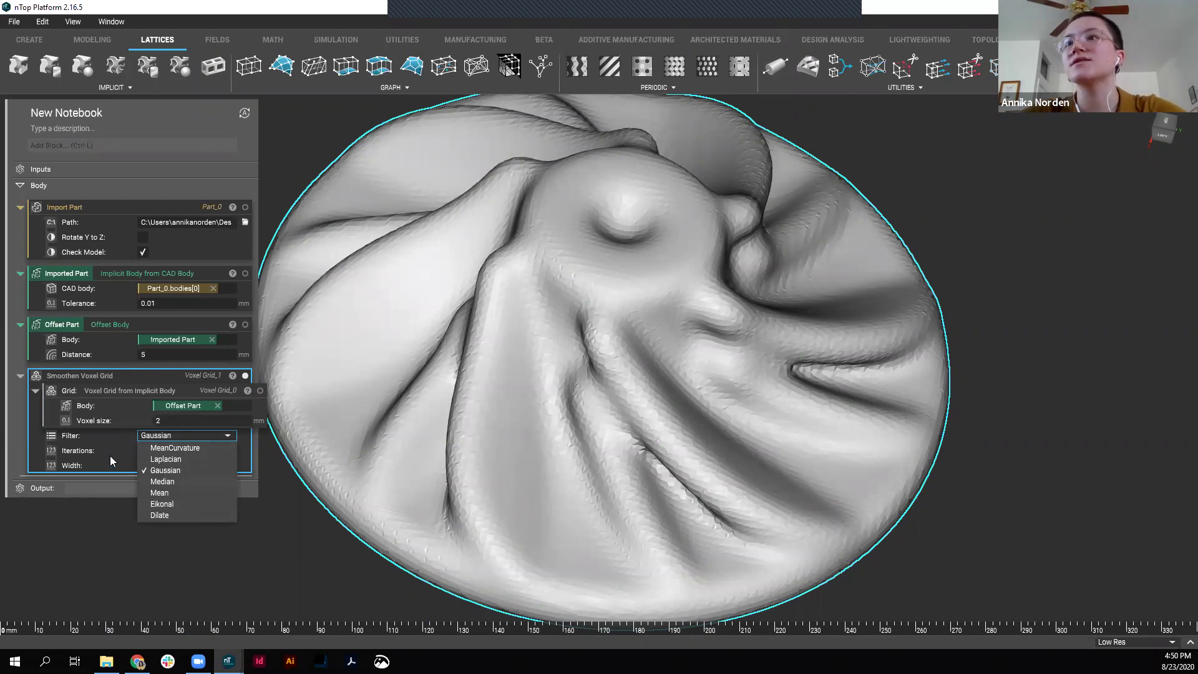
left_click(82, 451)
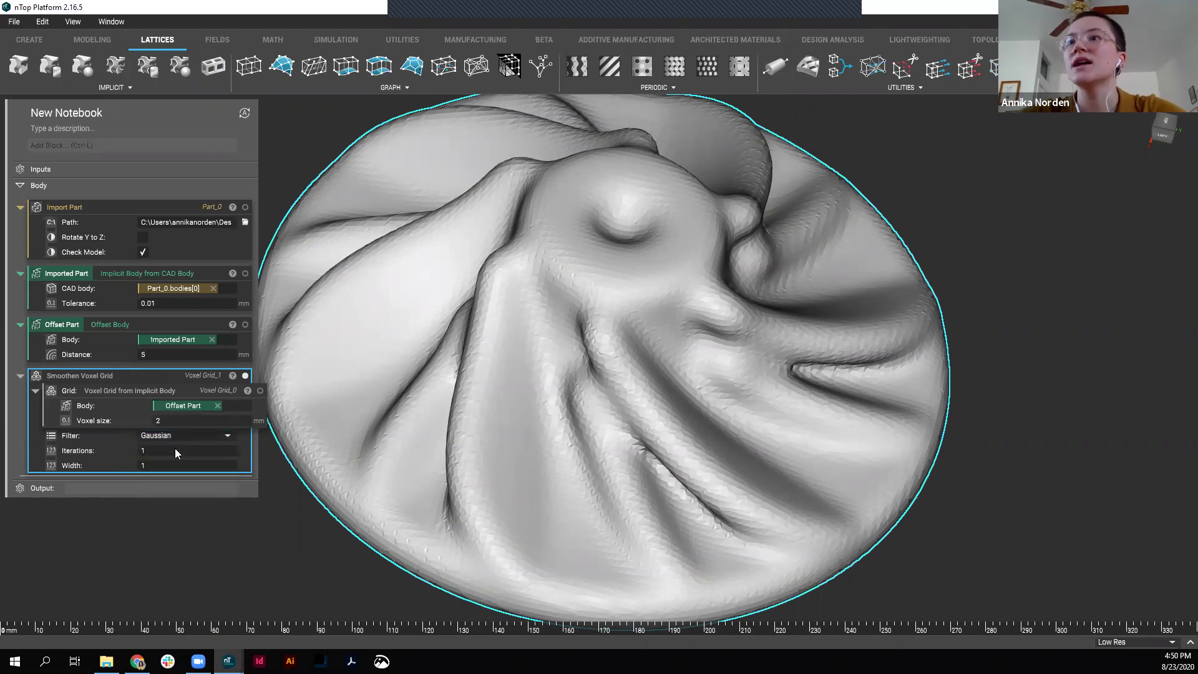
left_click(242, 450)
type("2")
key("Return")
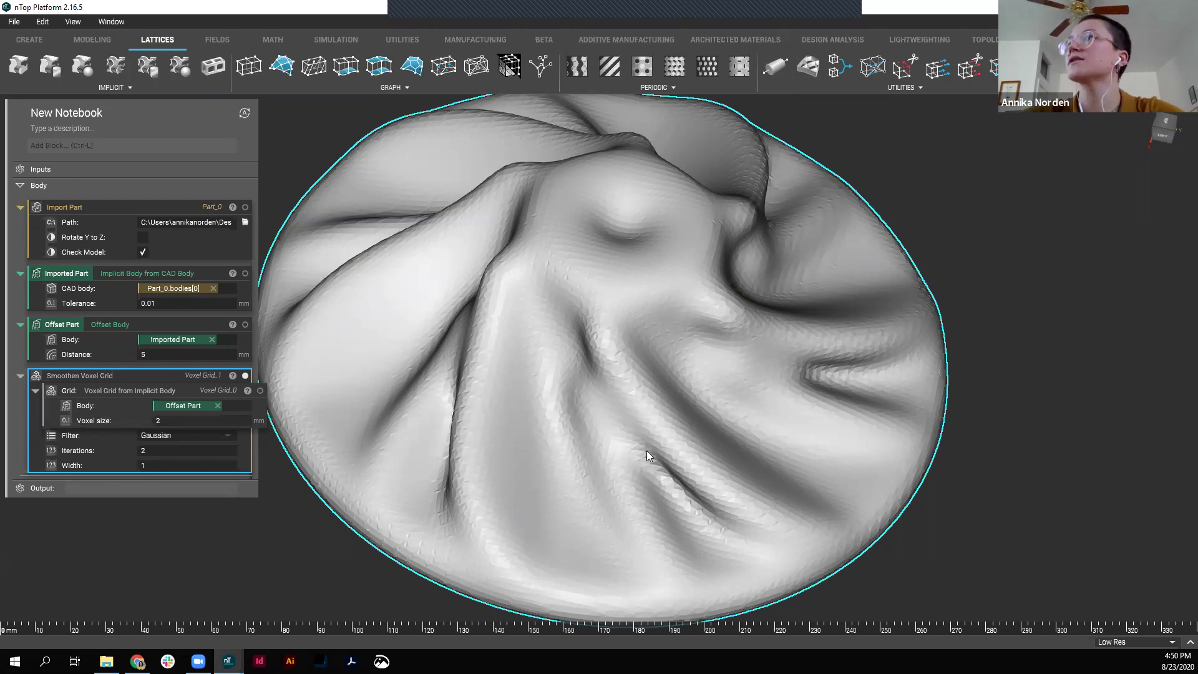
- Orbit and zoom to inspect the smoother swirl from top and oblique views
right_click_drag(646, 451, 608, 366)
scroll(598, 354, "up", 3)
right_click_drag(523, 503, 722, 188)
right_click_drag(399, 274, 494, 232)
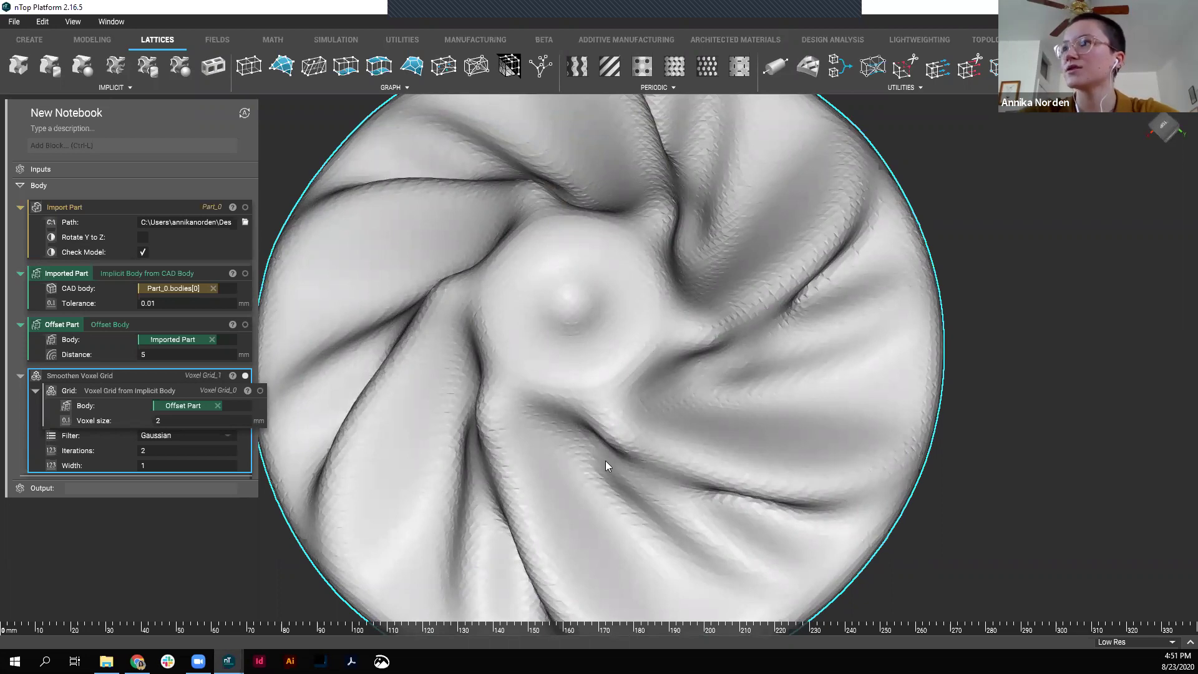
right_click_drag(726, 352, 167, 482)
right_click_drag(79, 380, 206, 388)
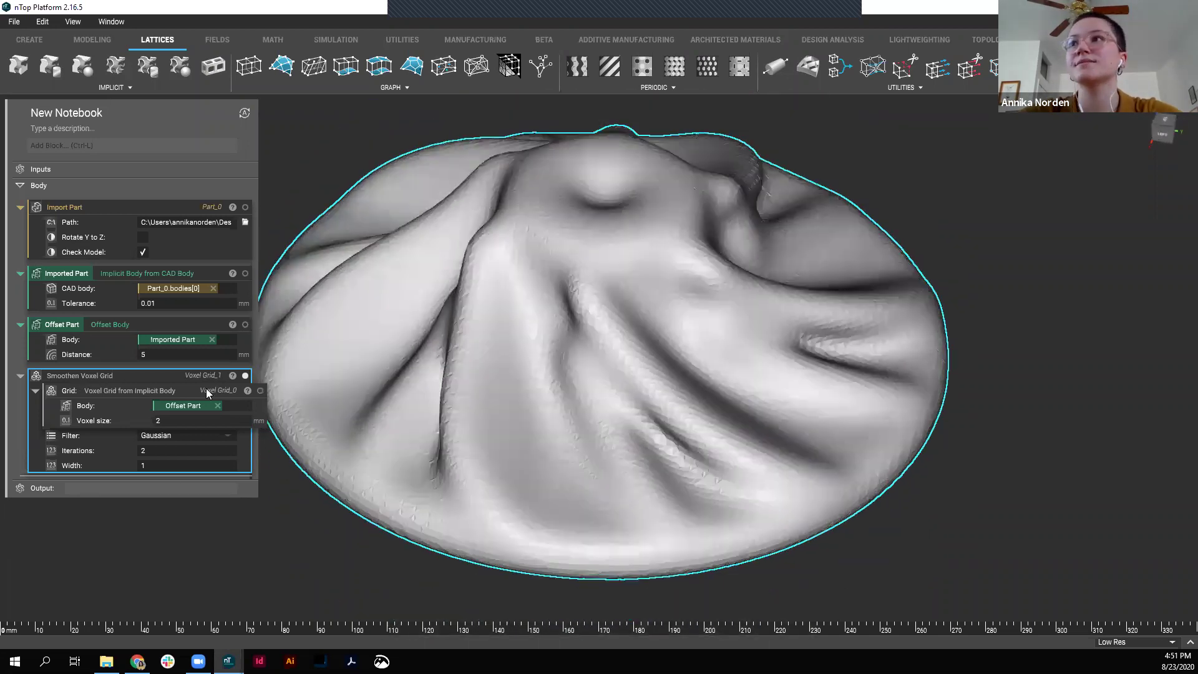
- Orbit the smoothed model to a near top-down view
scroll(629, 401, "down", 5)
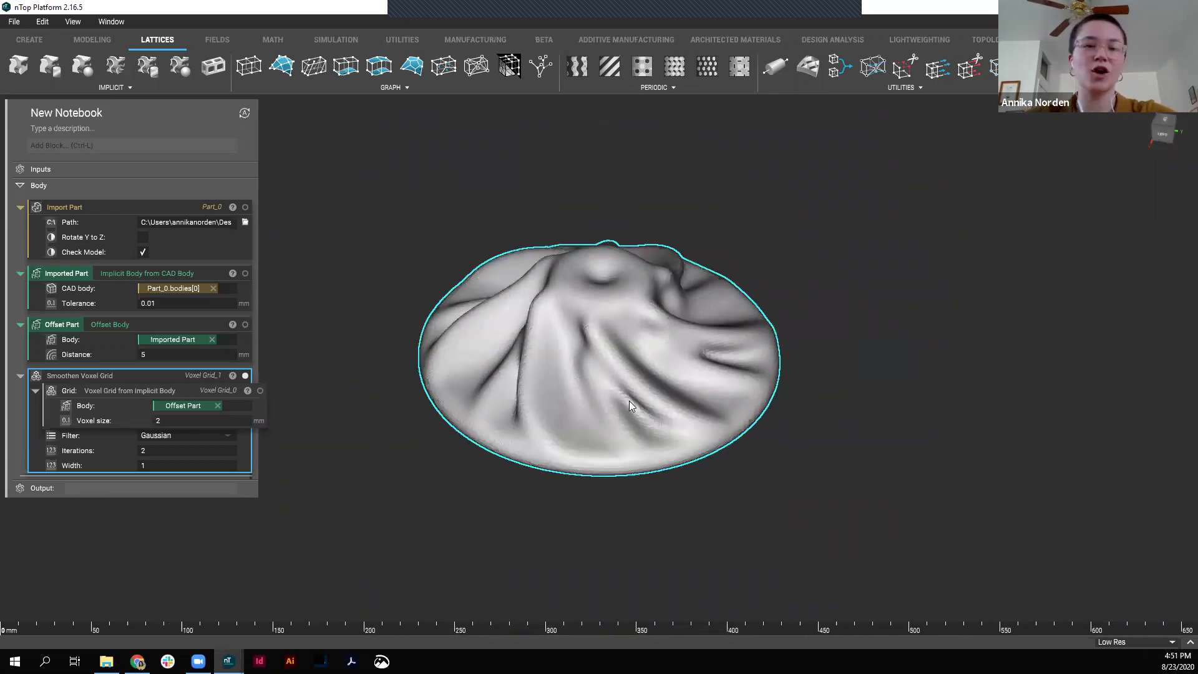
scroll(629, 400, "up", 4)
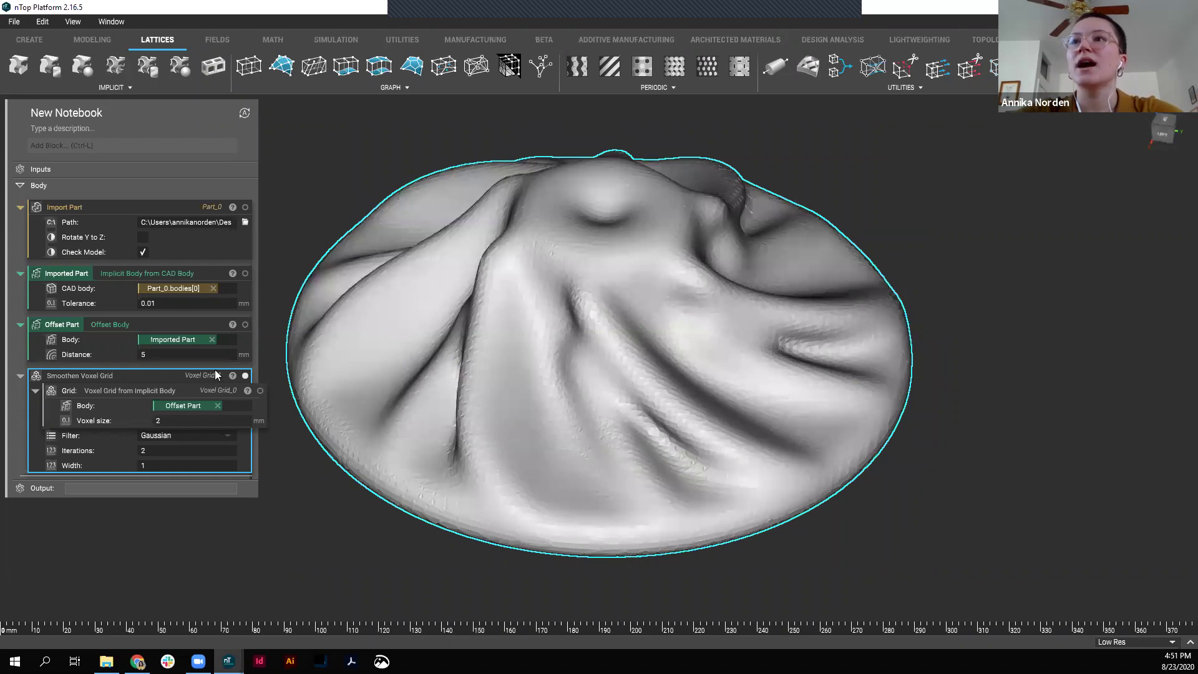
left_click(668, 282)
right_click_drag(668, 282, 691, 368)
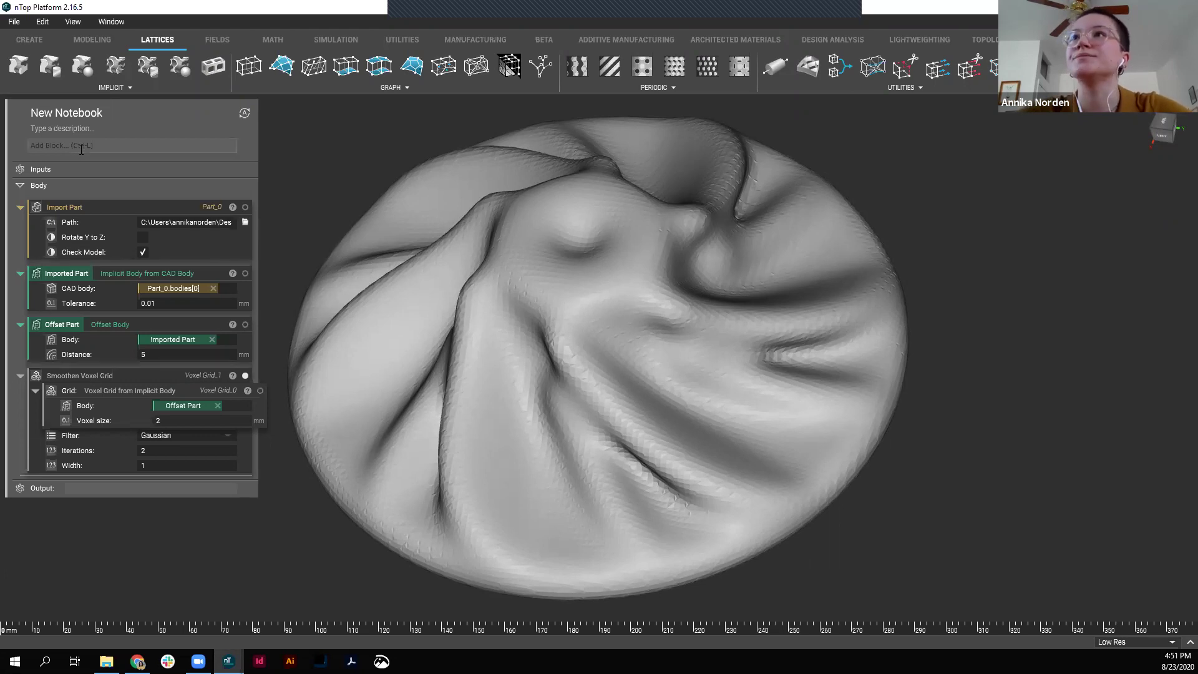
key("ctrl+l")
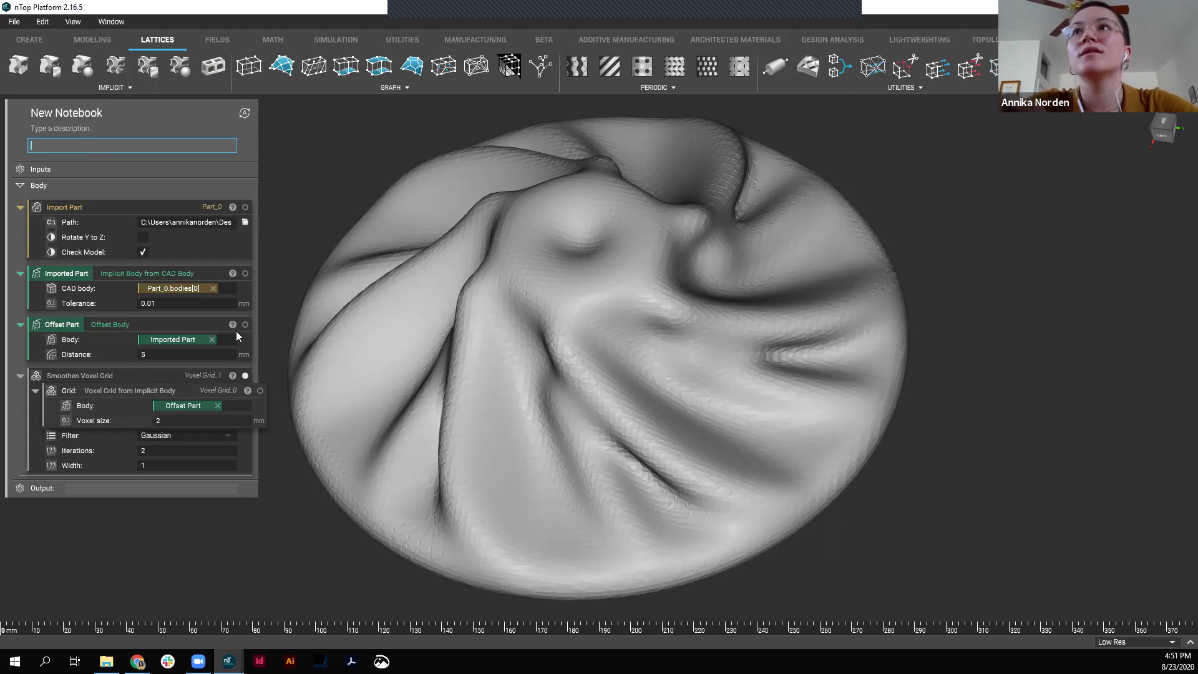
- Start renaming the Smoothen Voxel Grid output to 'Smooth Part'
right_click(120, 377)
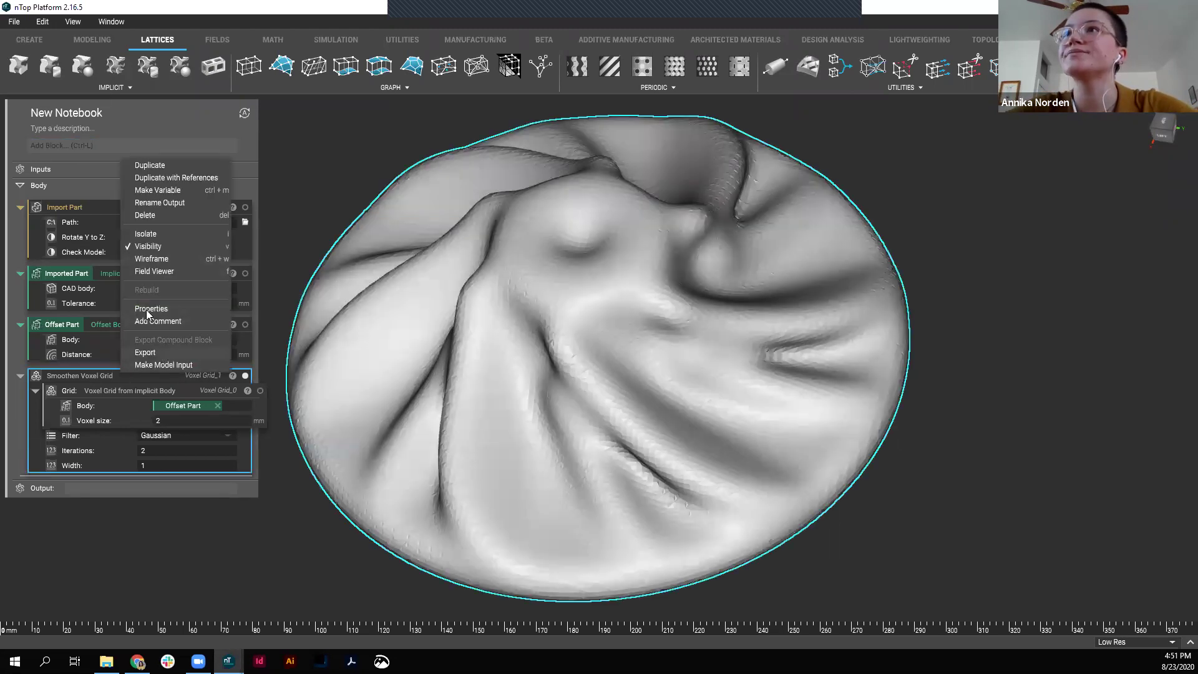
left_click(160, 203)
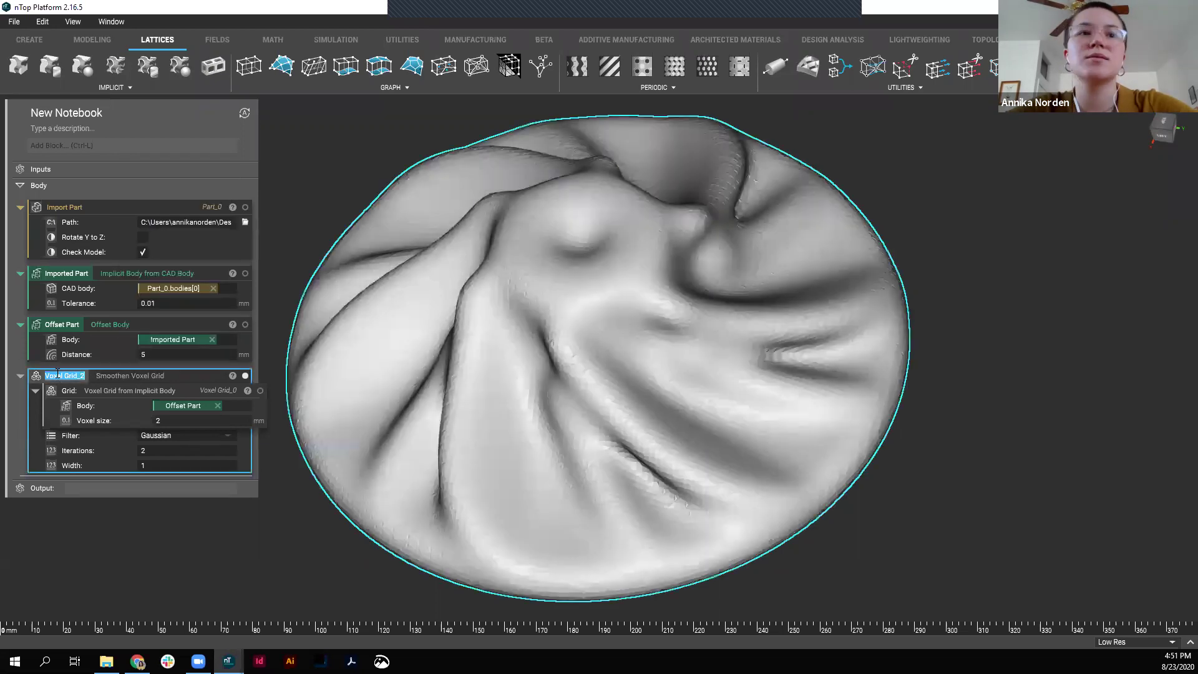
type("Smoo")
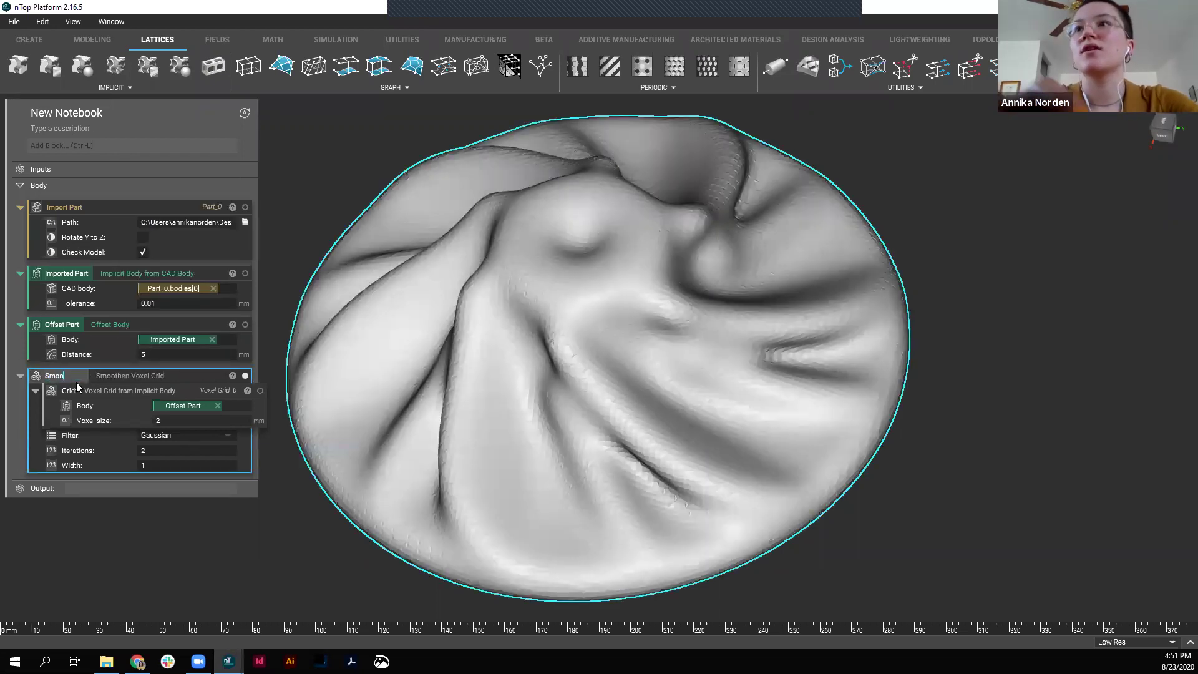
type("th Part")
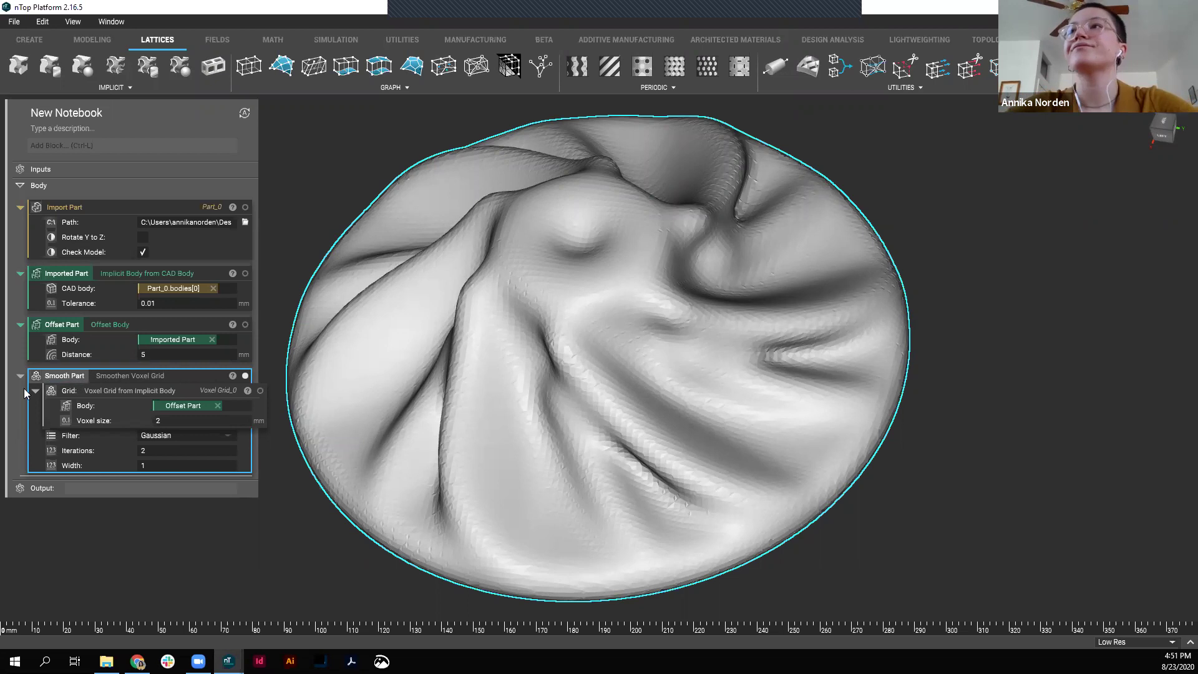
- Commit the Smooth Part name and add a Mesh from Voxel Grid block with Smooth Part as its Grid
left_click(115, 149)
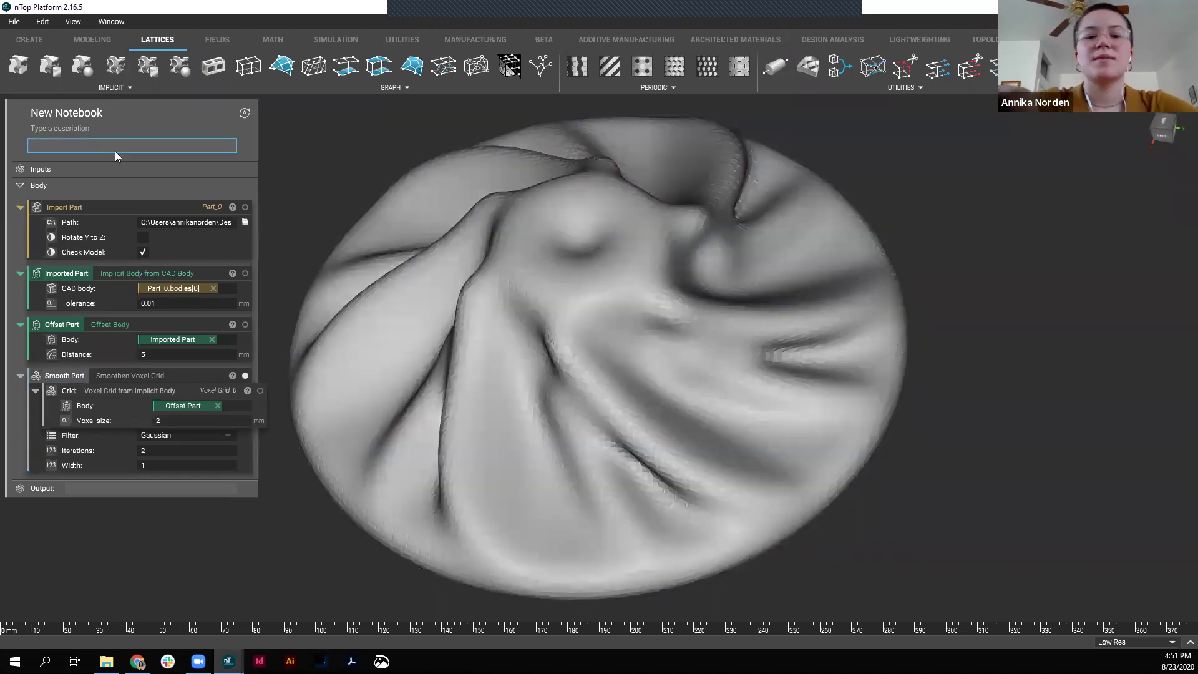
type("mesh from")
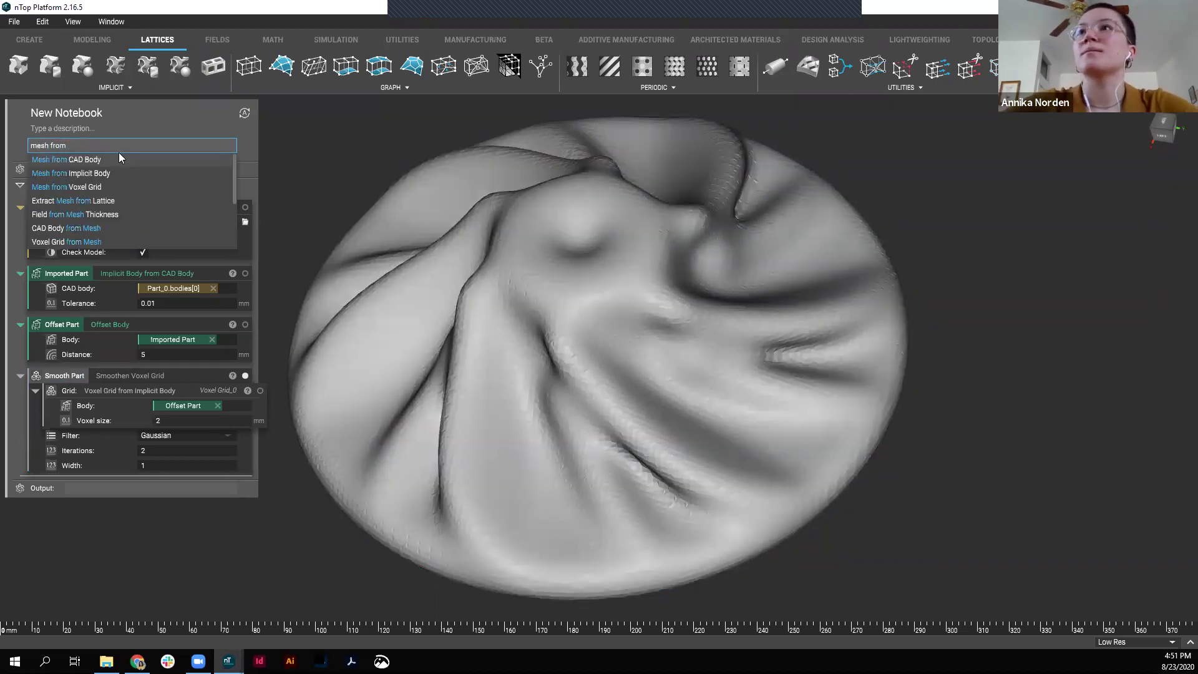
left_click(95, 187)
left_click(66, 375)
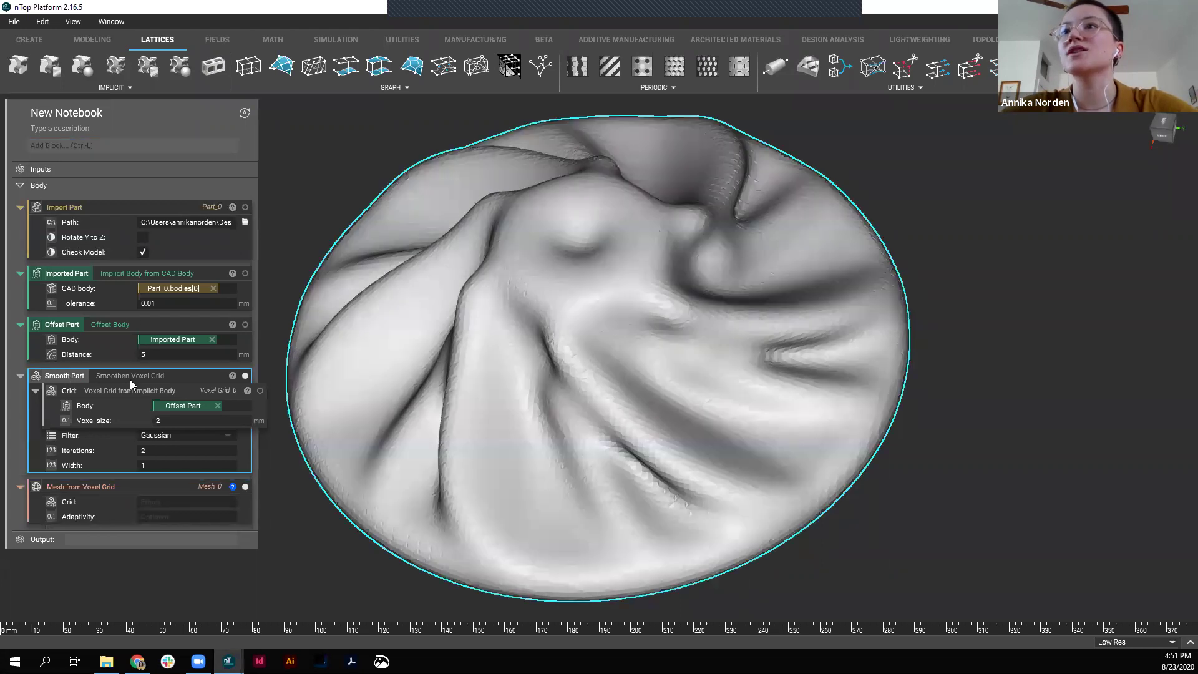
left_click_drag(56, 375, 246, 469)
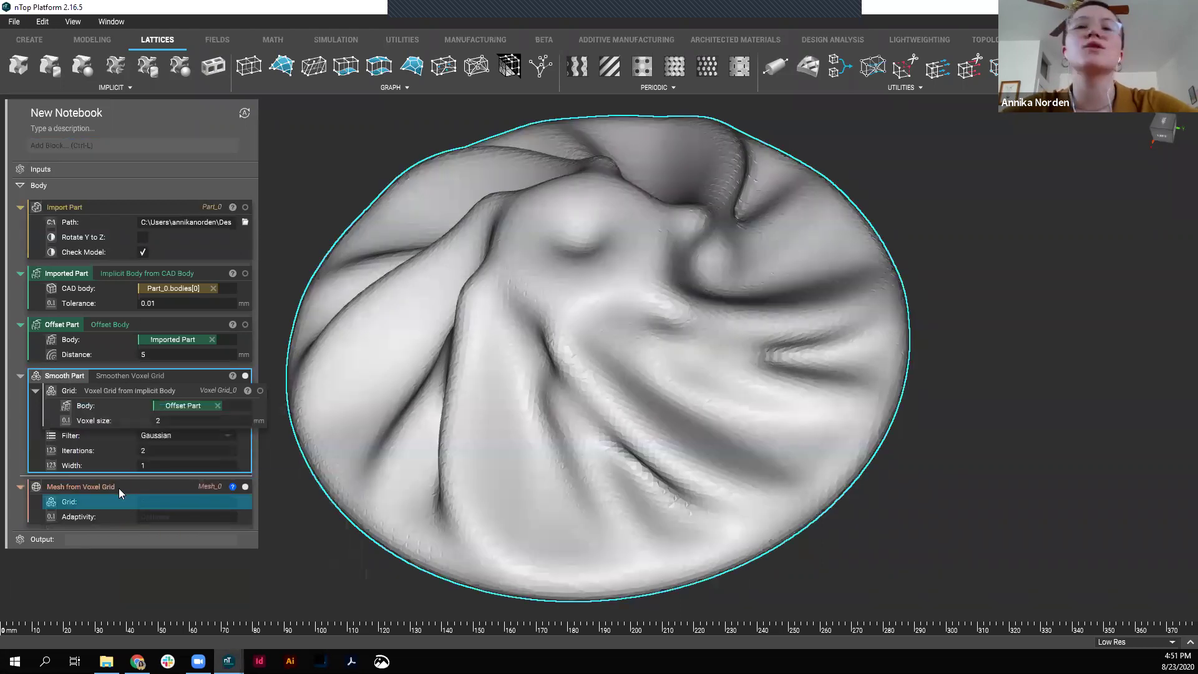
left_click_drag(119, 488, 120, 498)
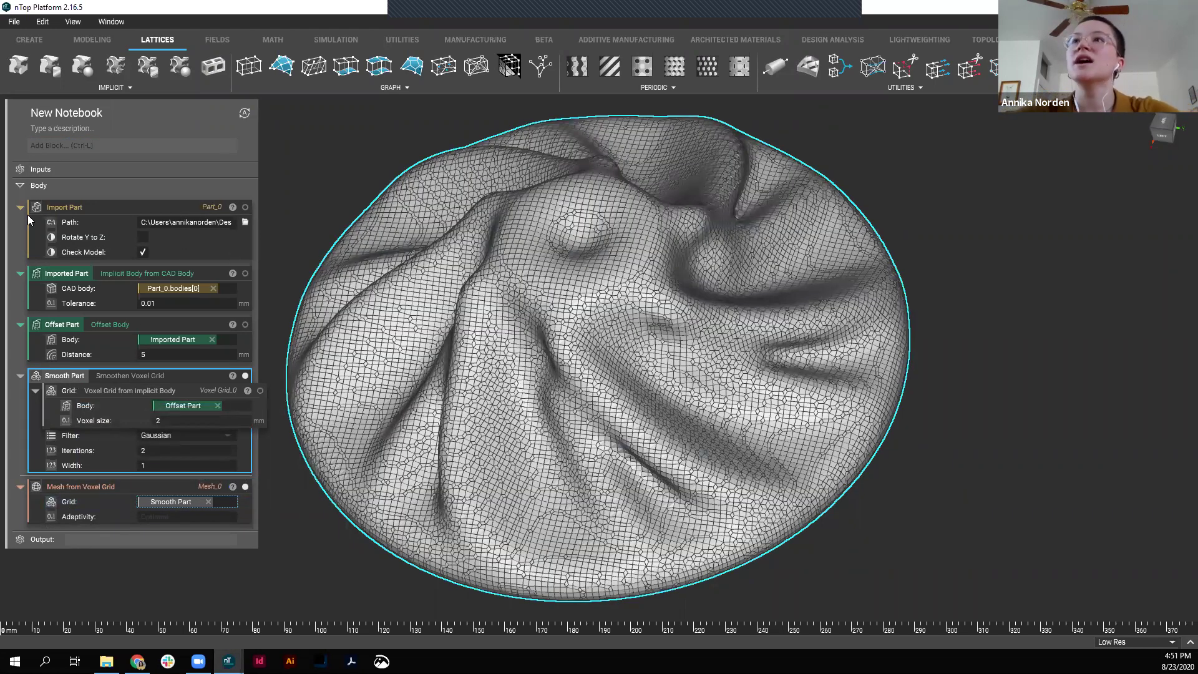
- Compare the Import Part, Imported Part, Smooth Part and mesh results in the viewport
left_click(73, 207)
left_click(86, 275)
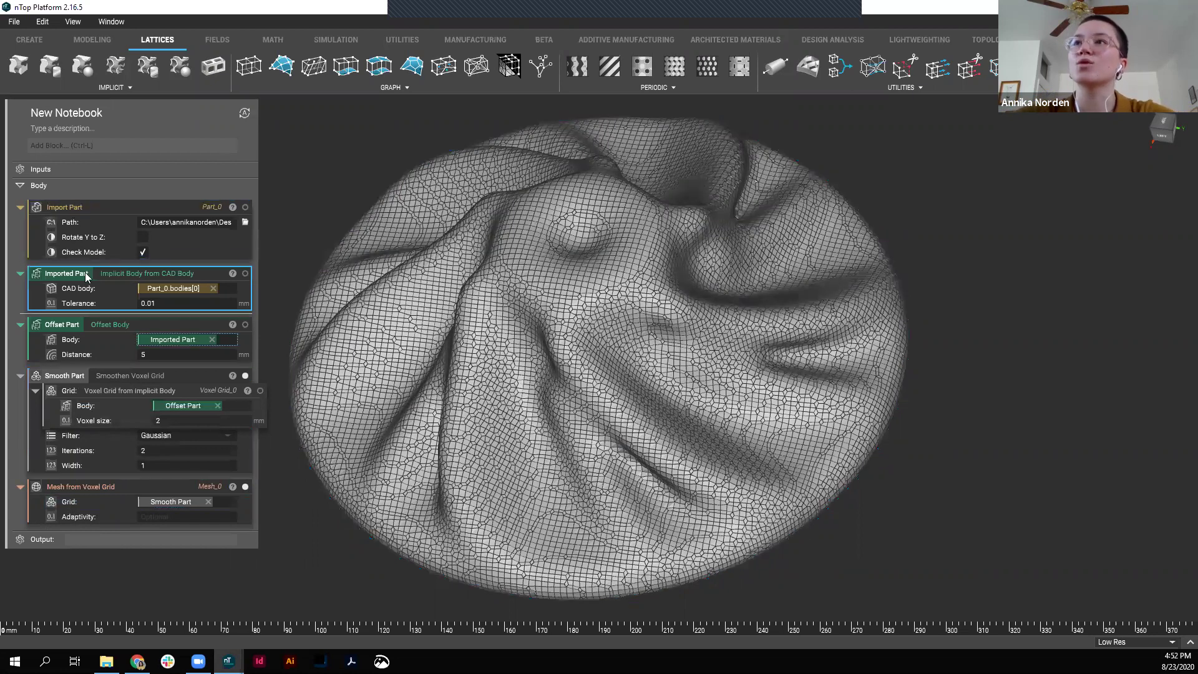
left_click(137, 374)
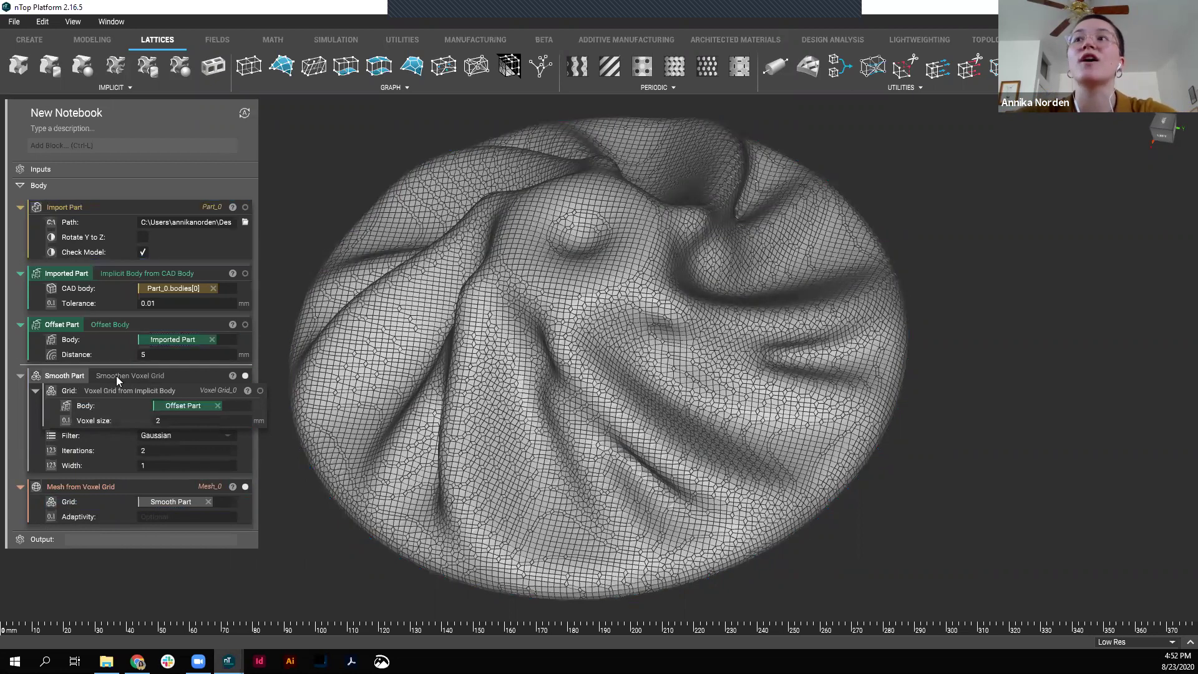
left_click(107, 485)
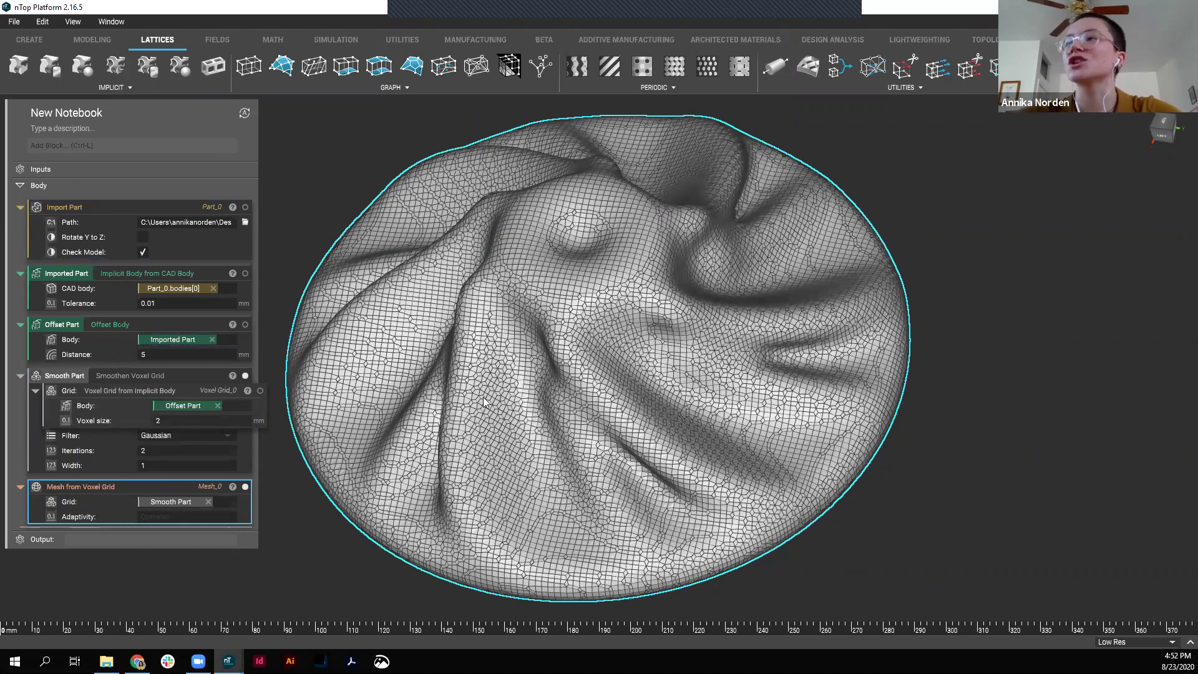
right_click_drag(485, 403, 506, 337)
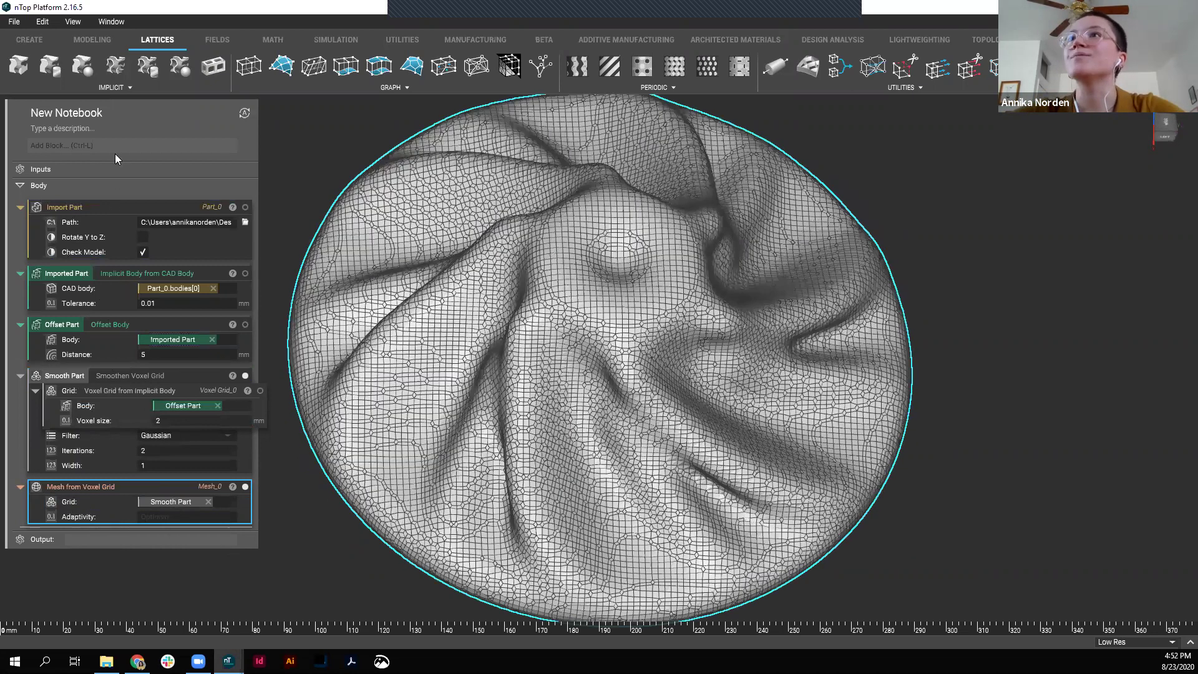
- Add a Quadrangulate Mesh block (target 2000, adaptivity 0.5) feeding a CAD Body from Mesh block
left_click(116, 149)
type("quad m")
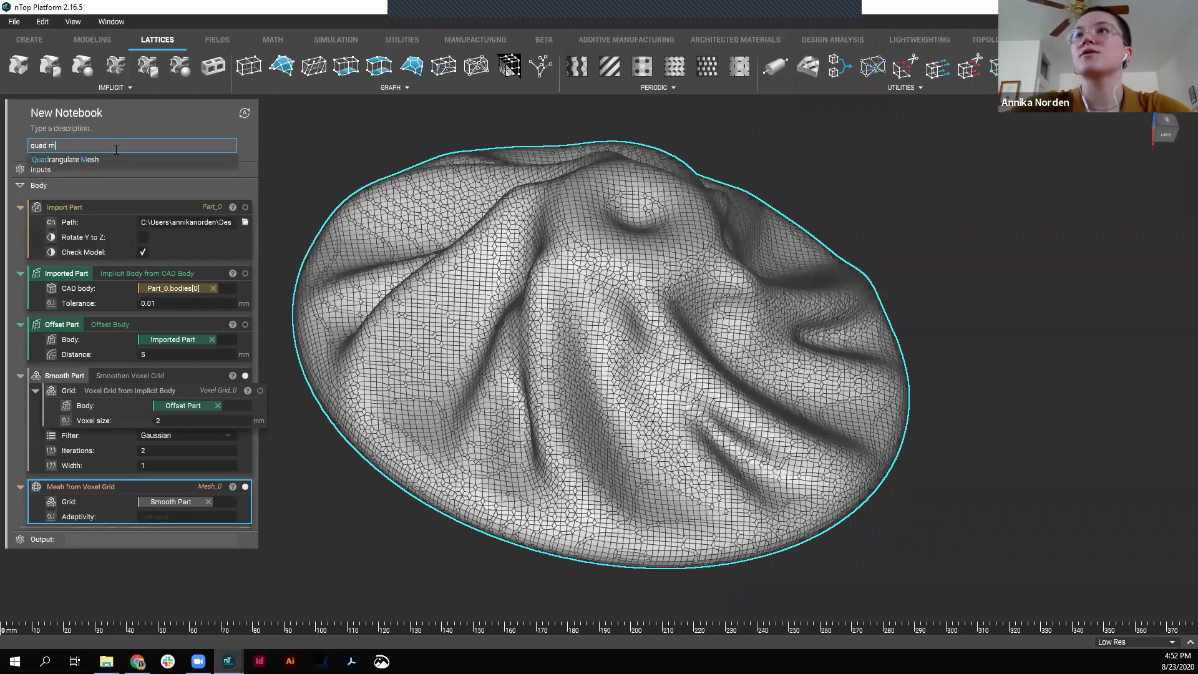
left_click(113, 159)
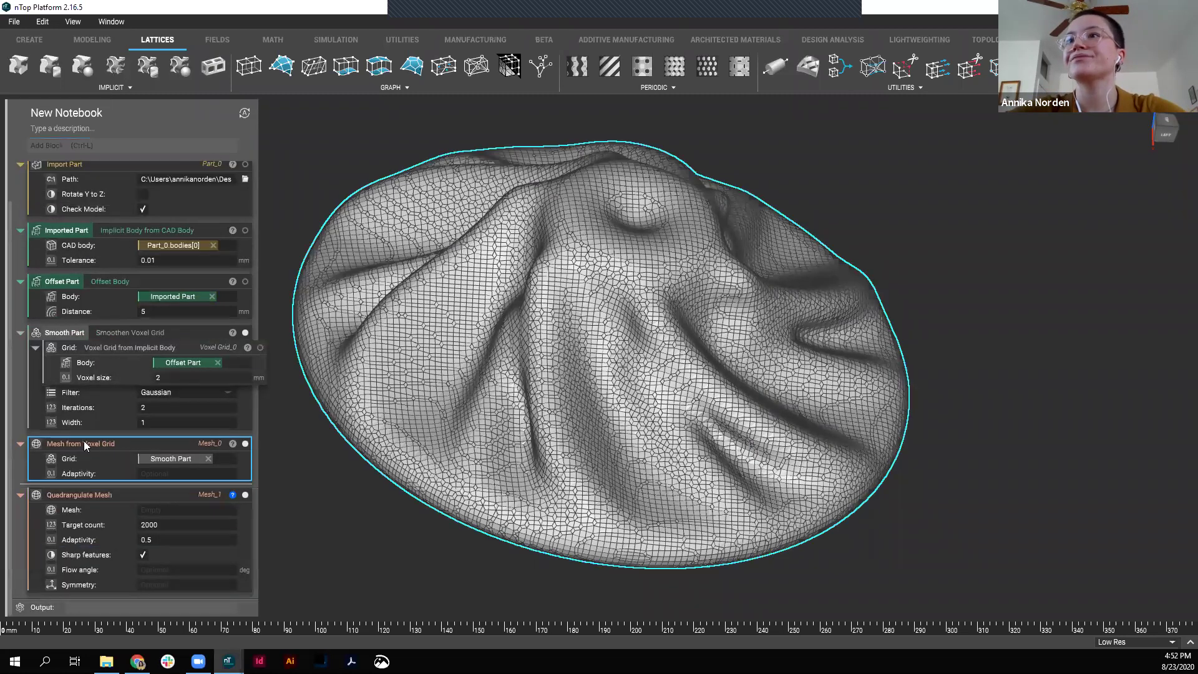
left_click(81, 145)
type("cad body")
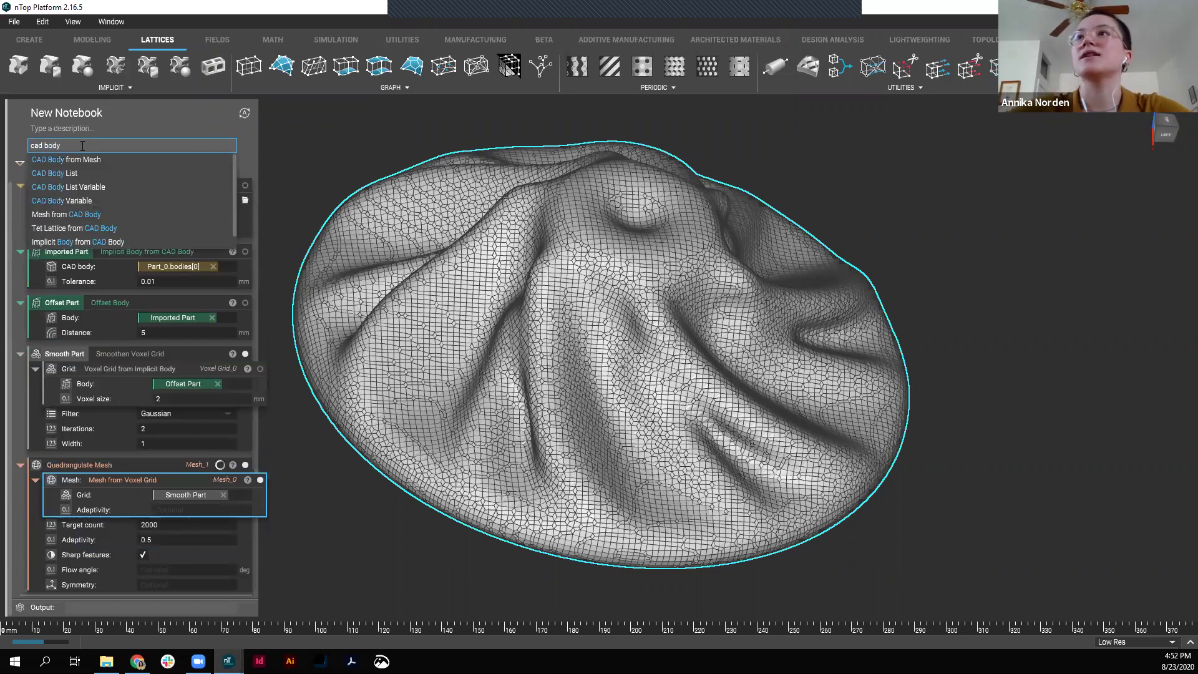
left_click(81, 158)
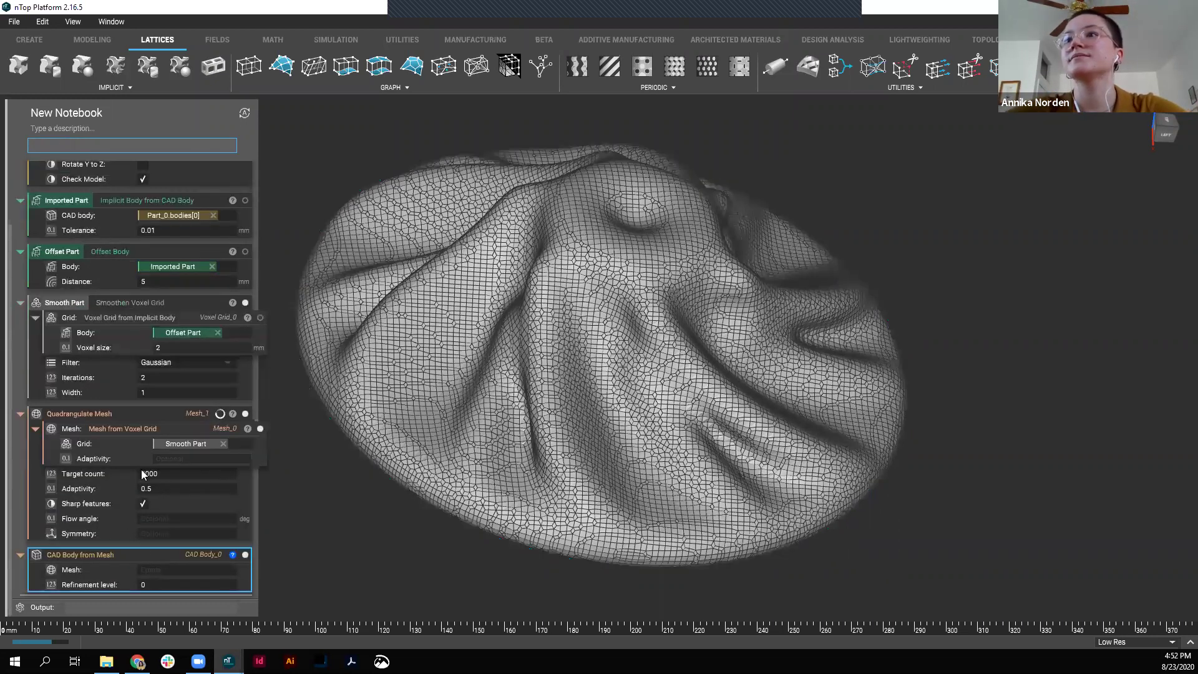
left_click_drag(79, 413, 128, 572)
left_click(319, 510)
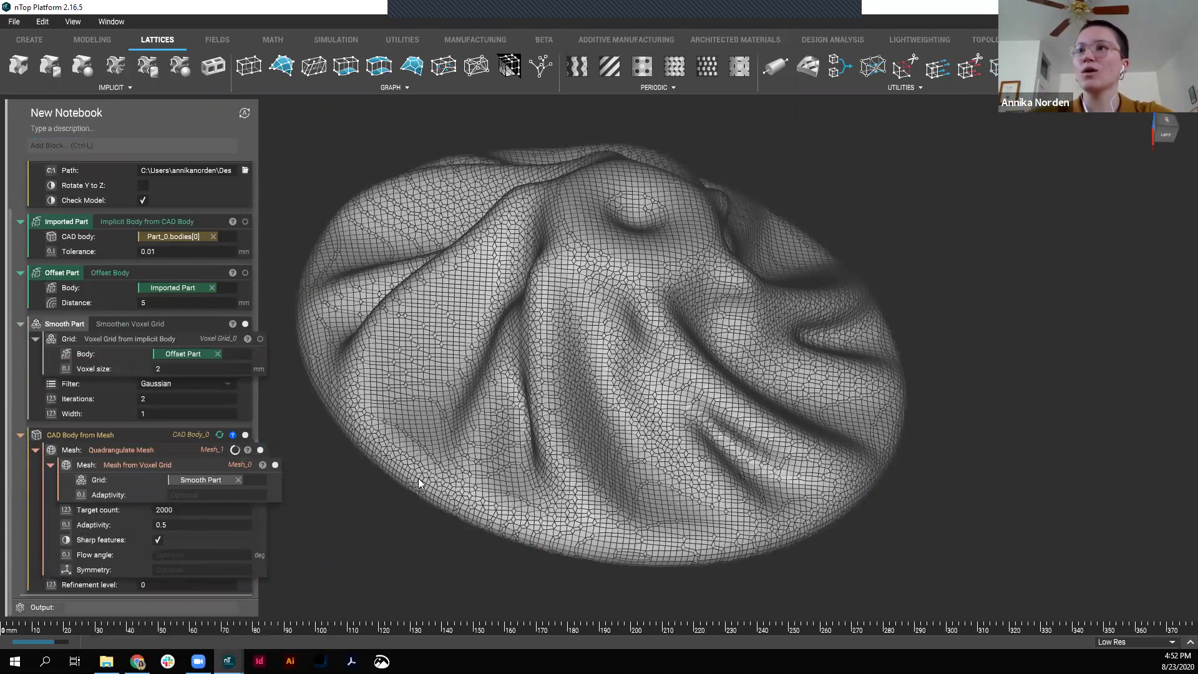
- Compare the mesh, quad mesh and CAD body results, orbiting to check the patch surface
left_click(189, 466)
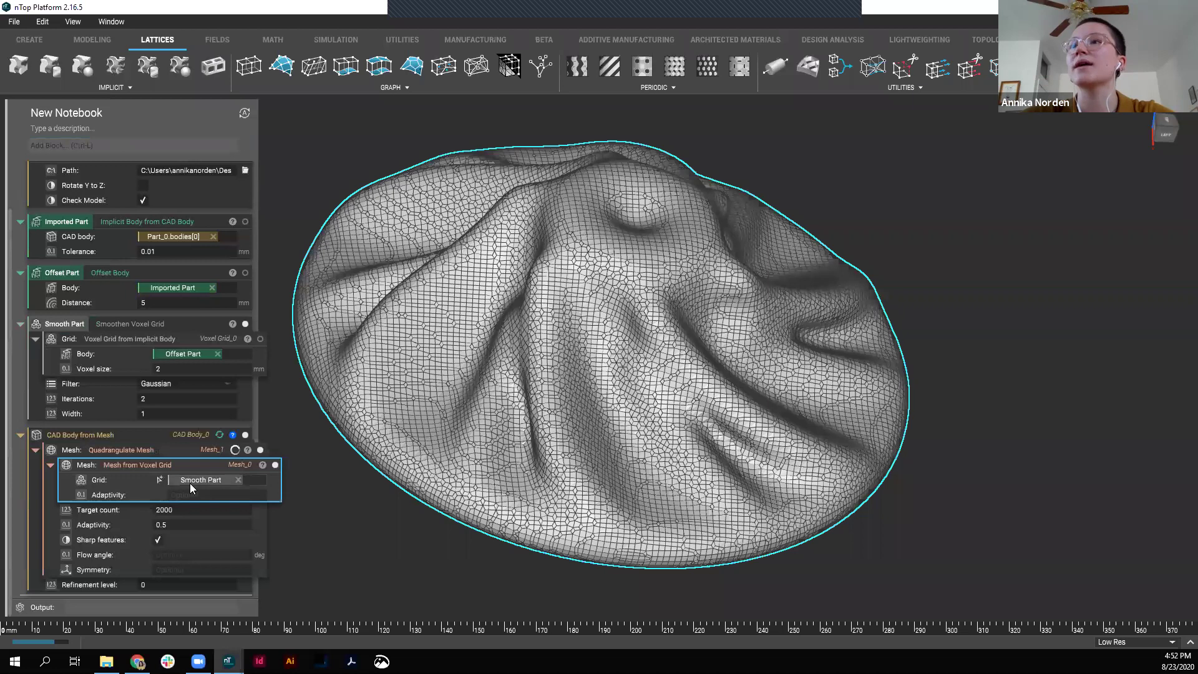
left_click(157, 447)
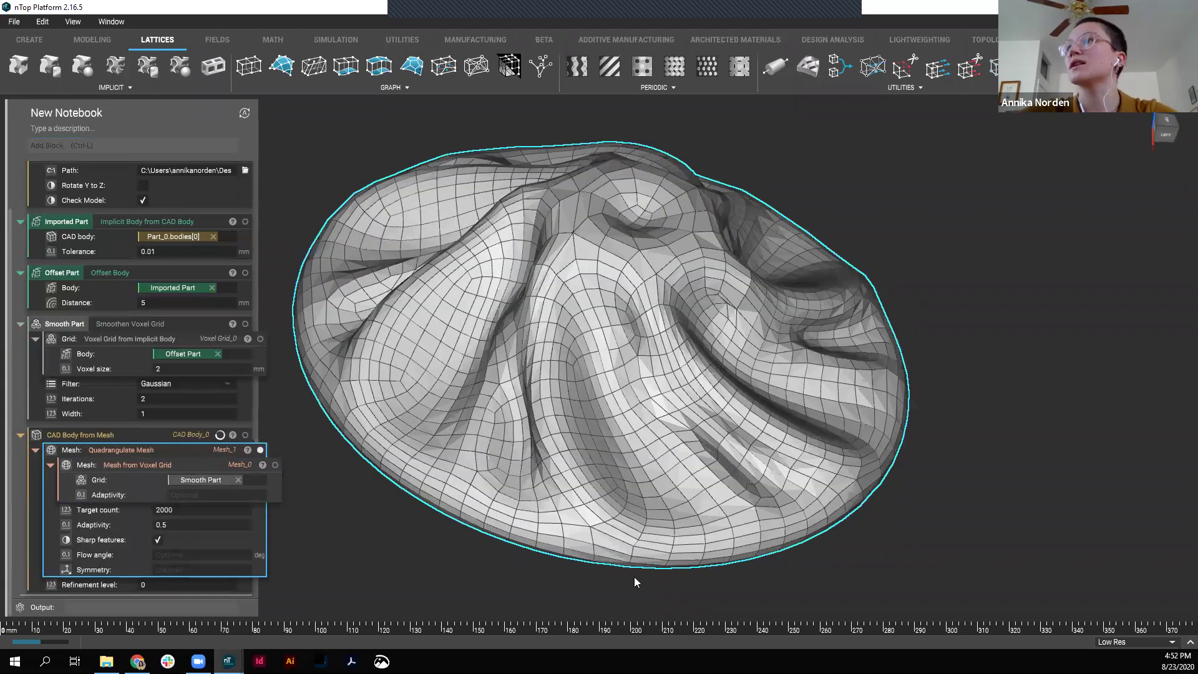
right_click_drag(643, 538, 120, 483)
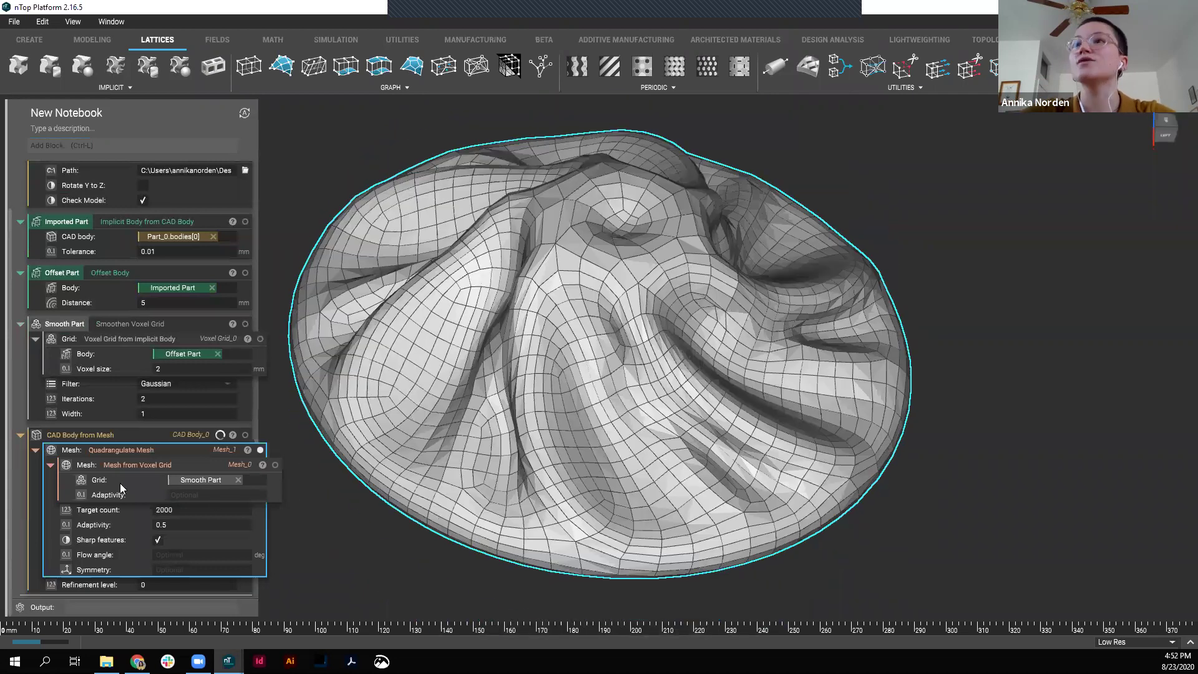
left_click(133, 437)
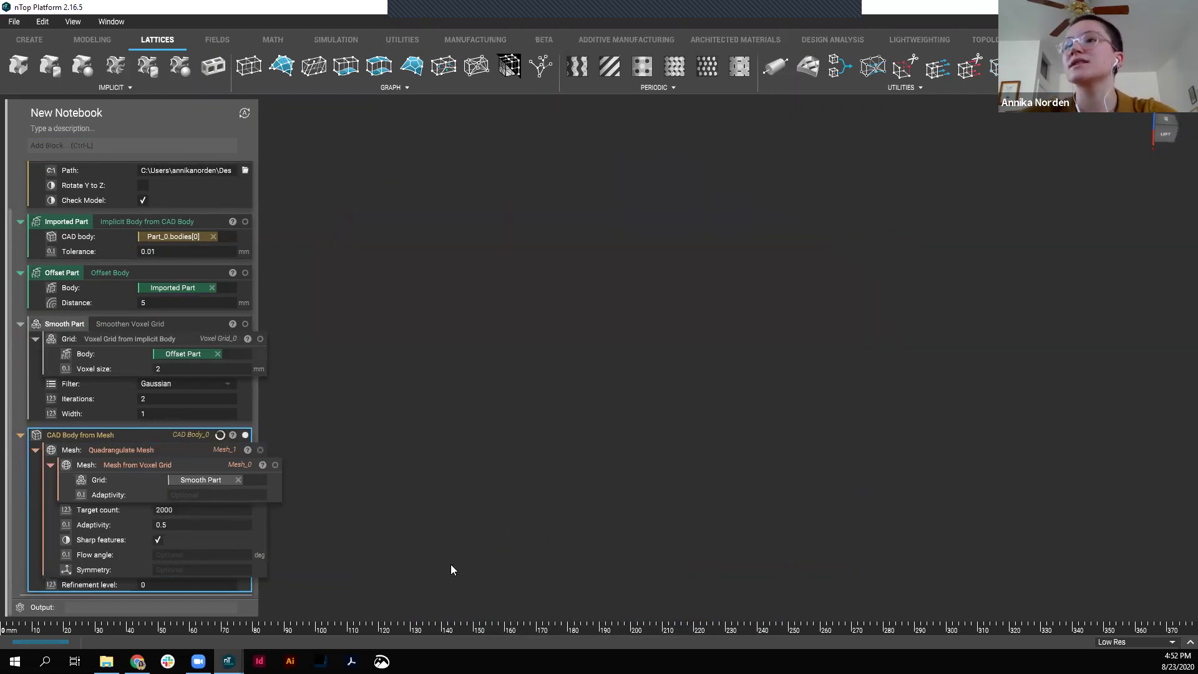
right_click_drag(627, 358, 596, 404)
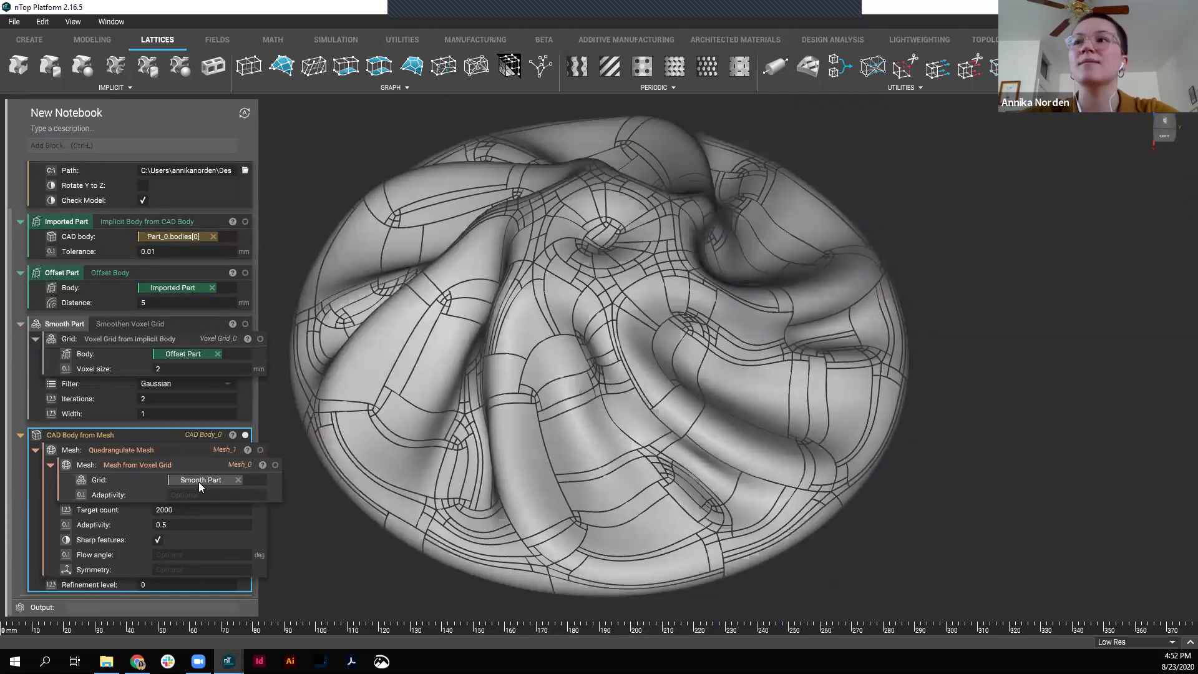
right_click_drag(759, 341, 761, 424)
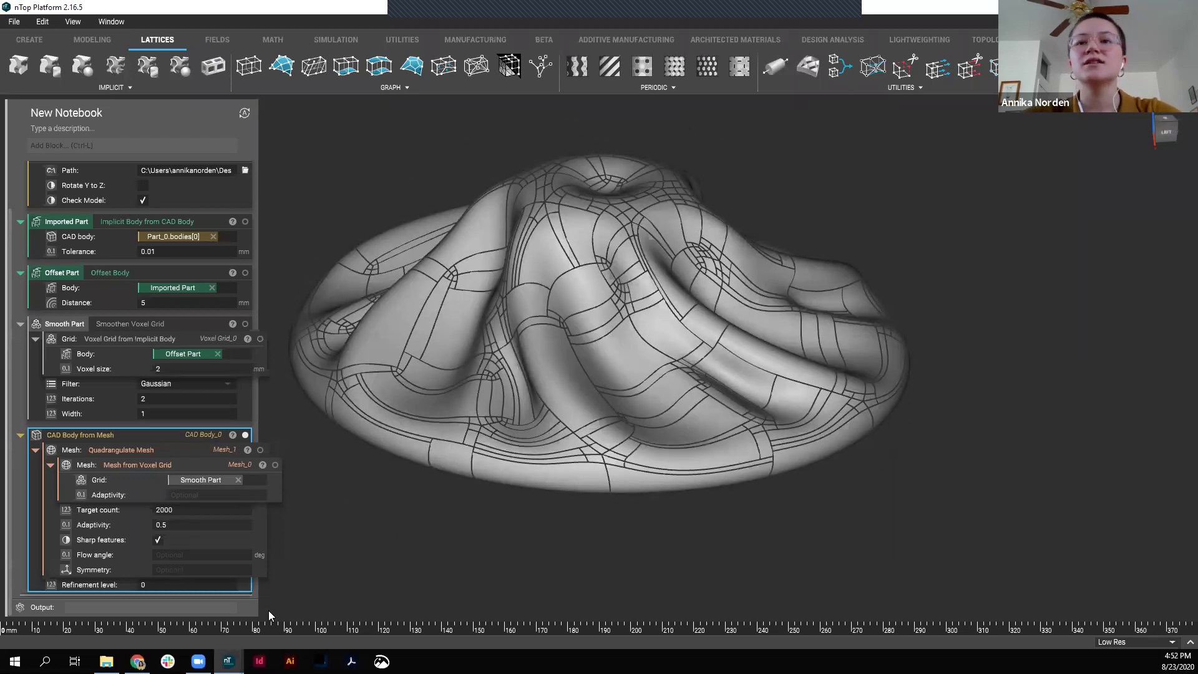
right_click_drag(648, 432, 744, 495)
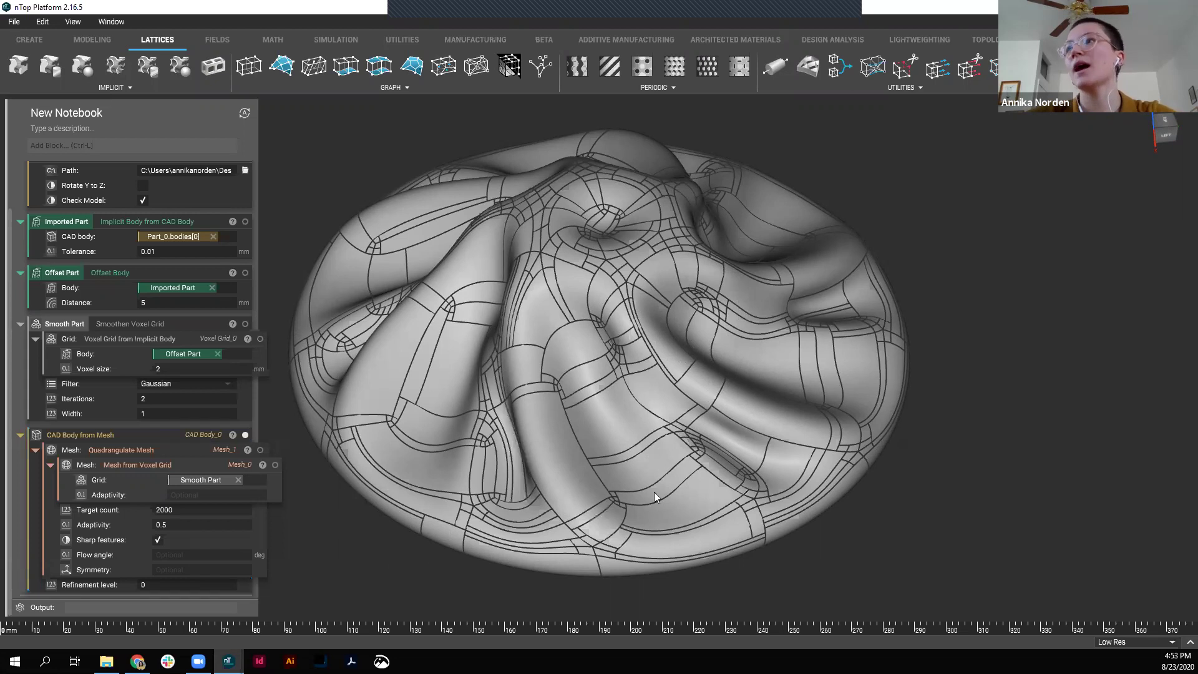
right_click_drag(654, 492, 669, 362)
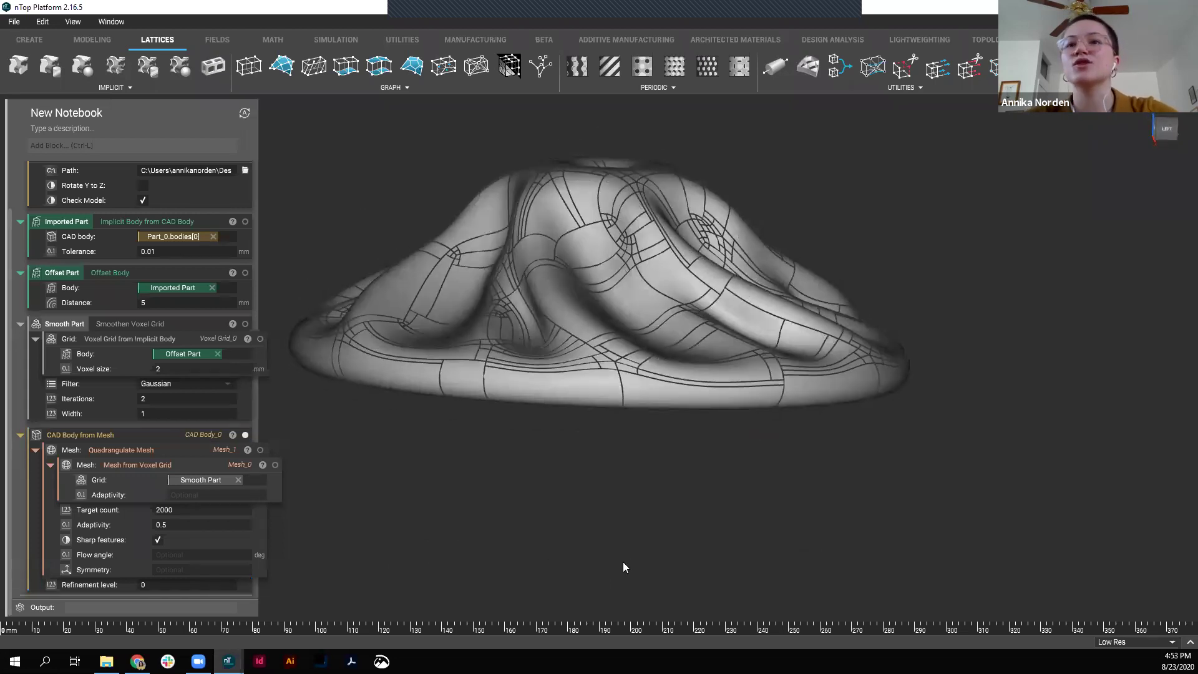
right_click_drag(744, 393, 865, 451)
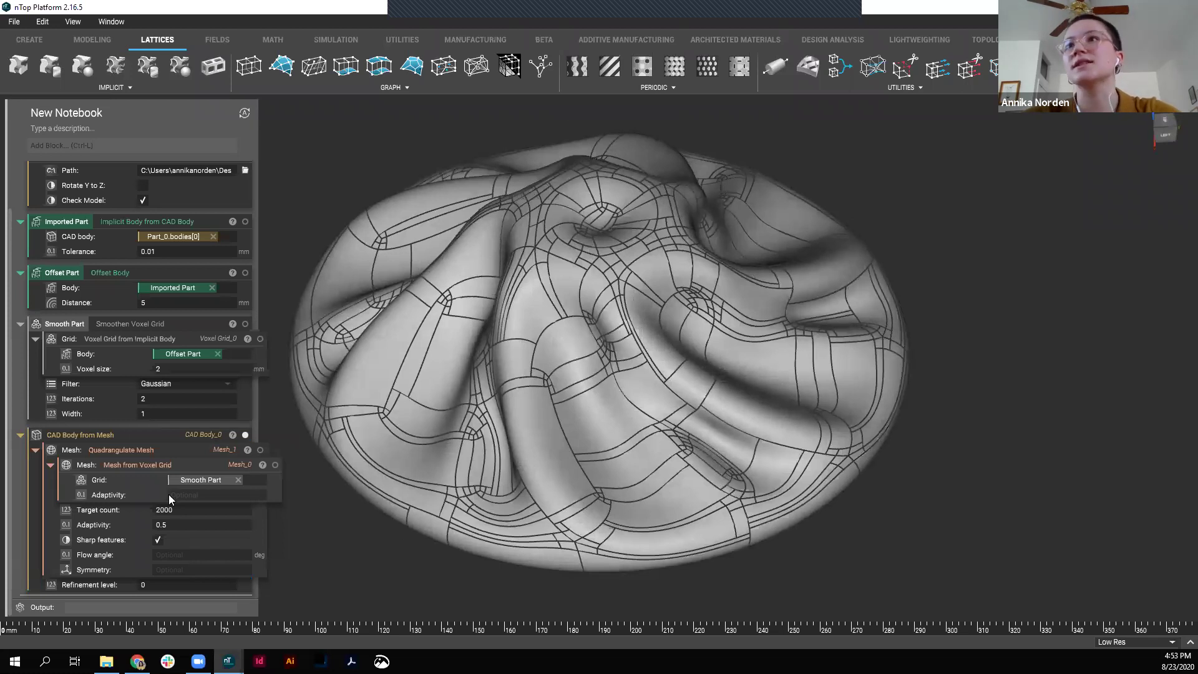
- Turn the CAD Body from Mesh result into a variable and trim its name to CAD Body
left_click(19, 435)
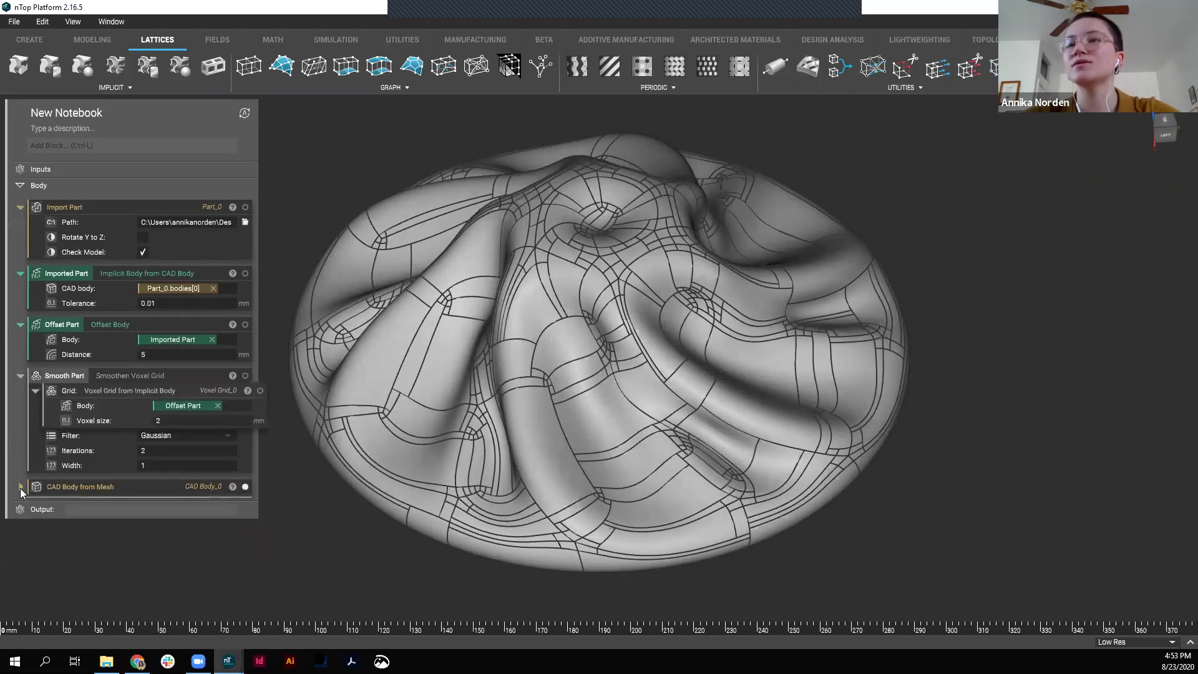
left_click(20, 487)
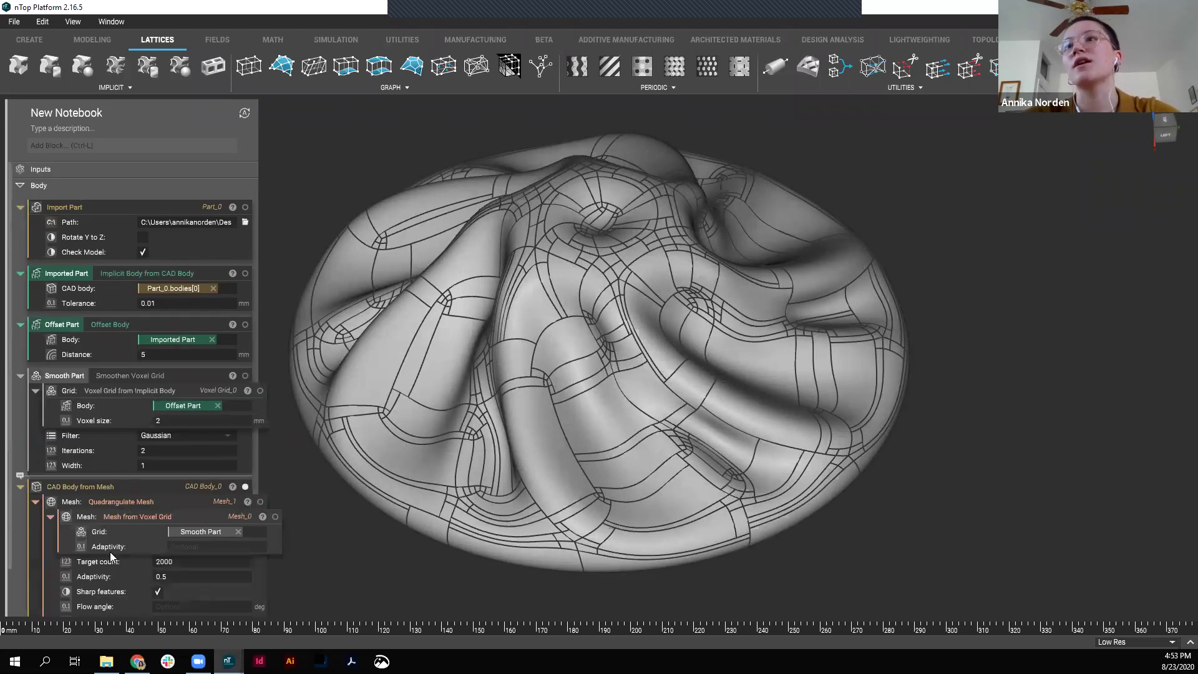
left_click(20, 487)
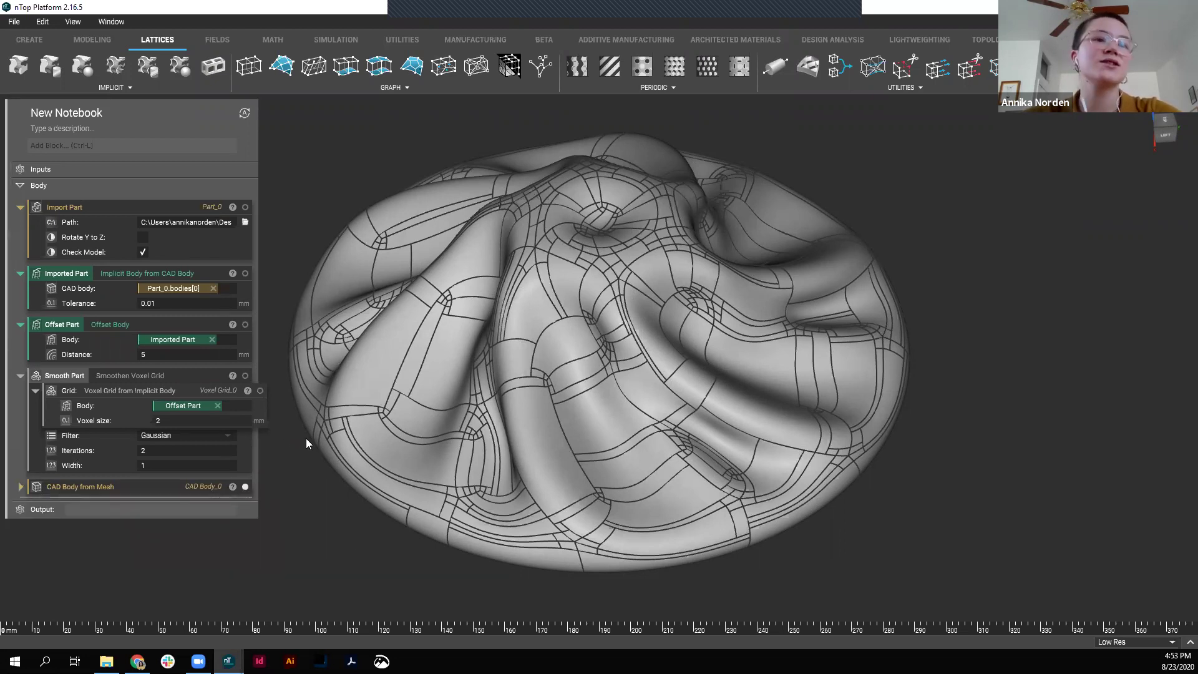
right_click(127, 488)
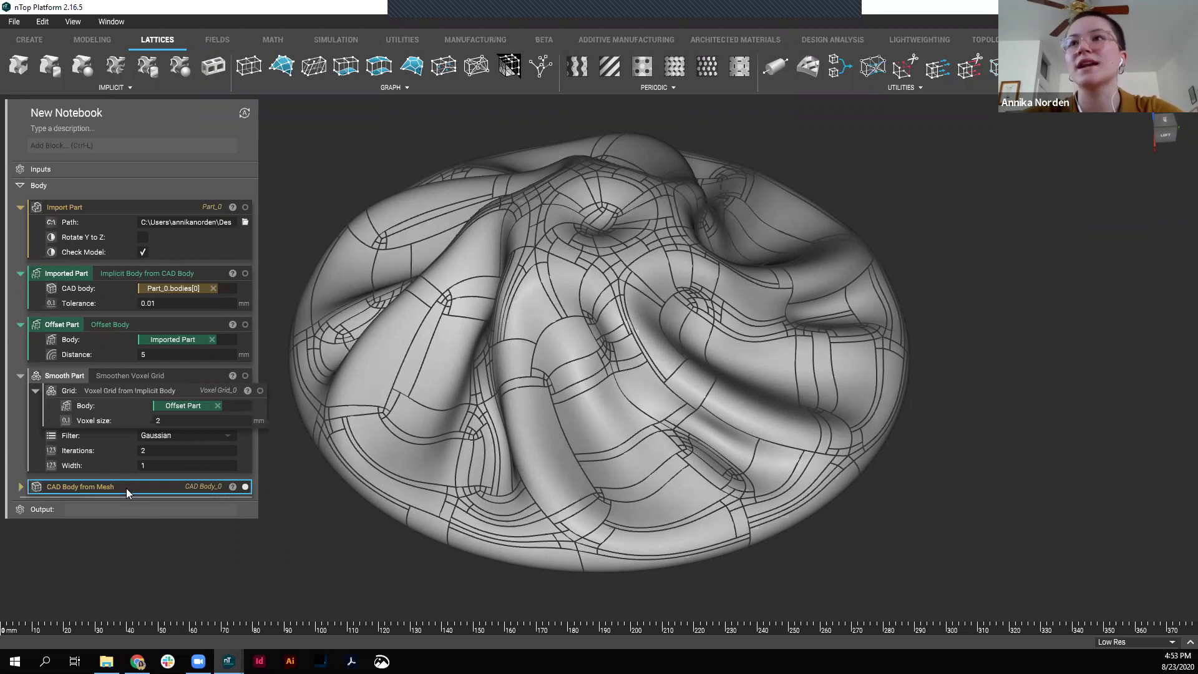
left_click(178, 317)
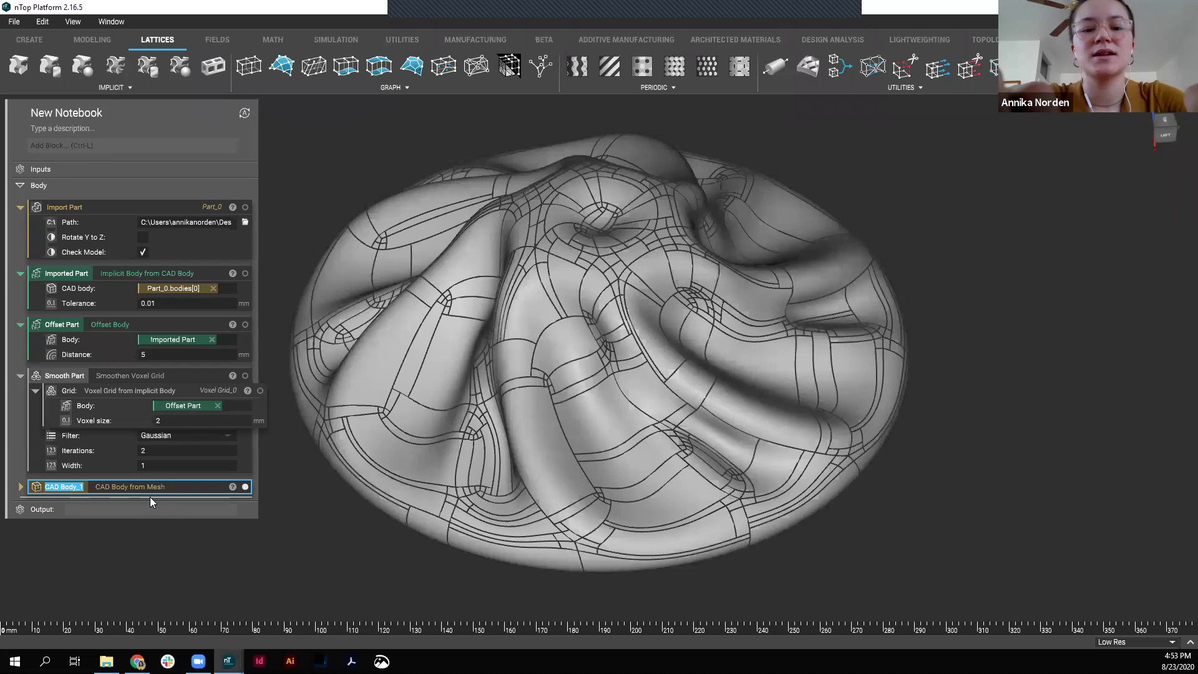
key("End")
key("BackSpace")
key("BackSpace")
left_click(189, 541)
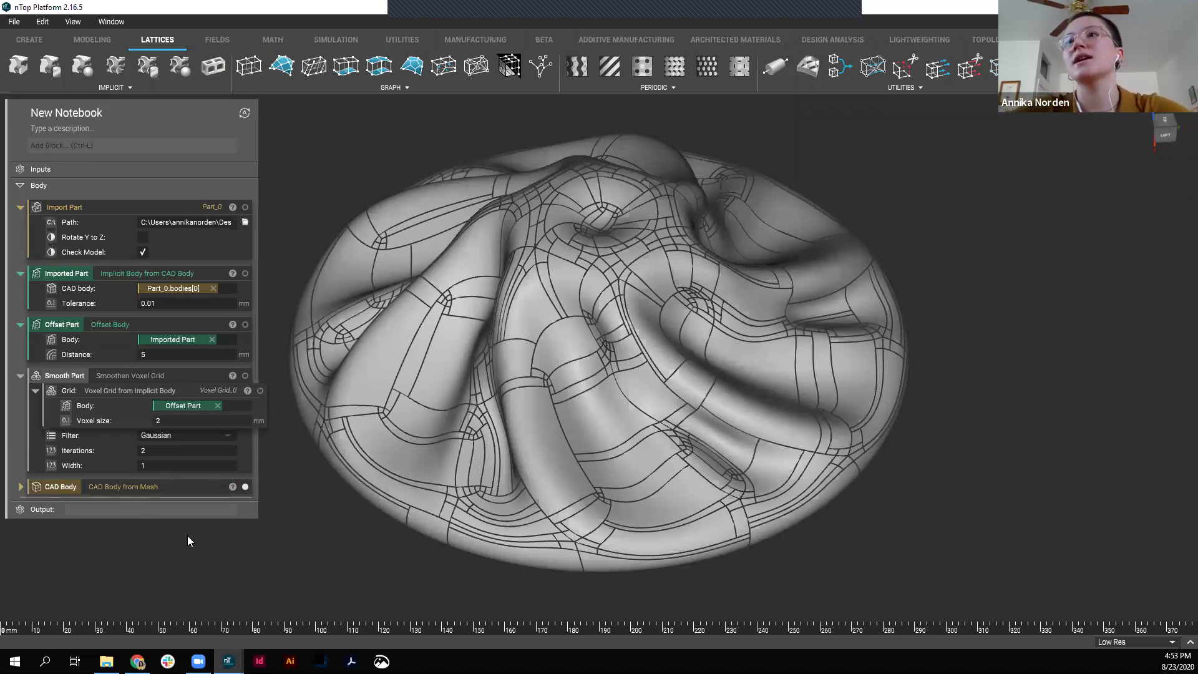
- Collapse the Imported Part, Offset Part, Smooth Part and Import Part blocks, and show the smoothed part
left_click(21, 274)
left_click(21, 294)
left_click(20, 316)
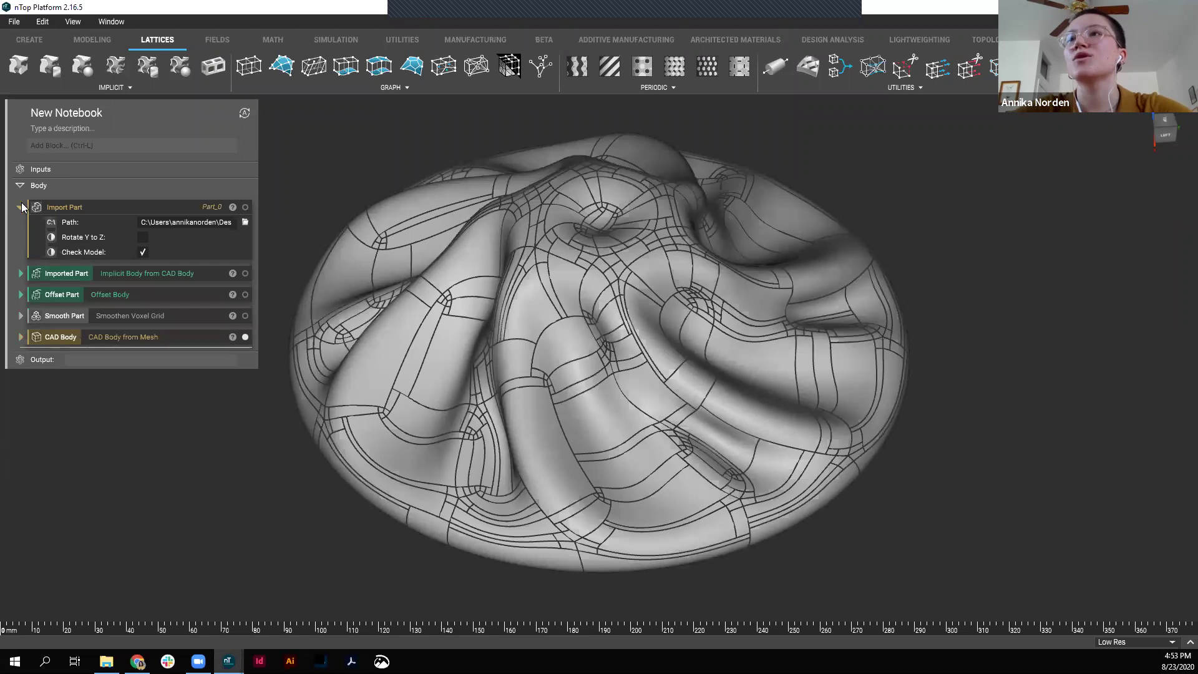
left_click(20, 207)
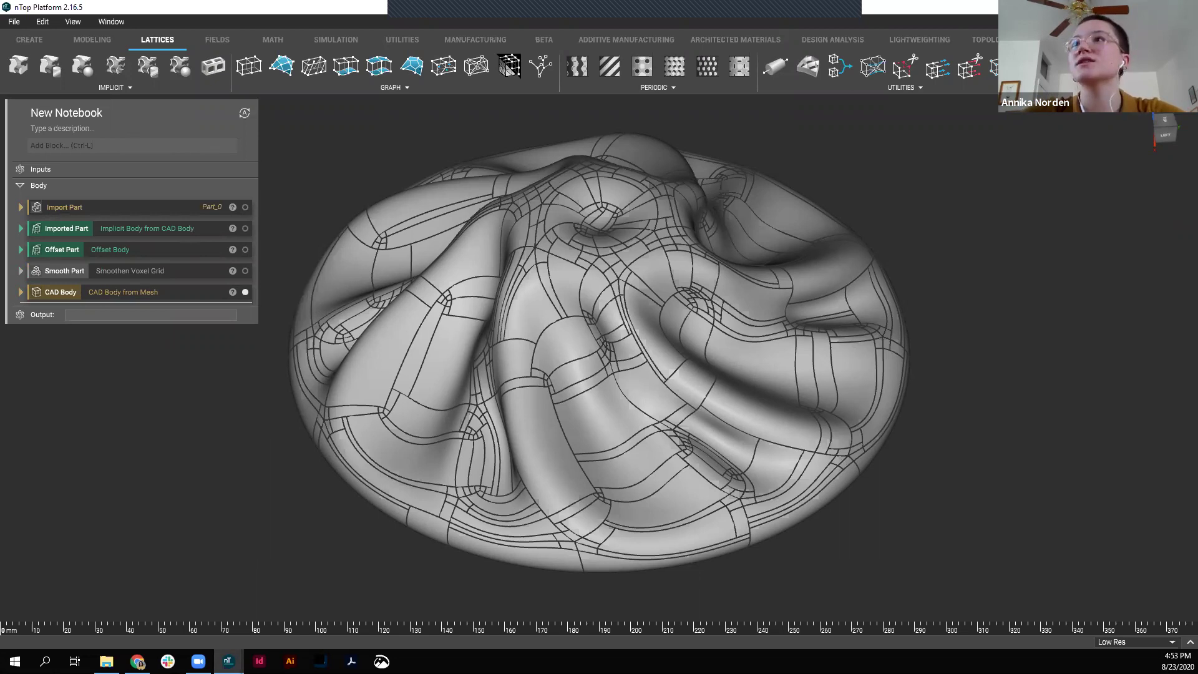
left_click(184, 269)
right_click_drag(610, 563, 399, 349)
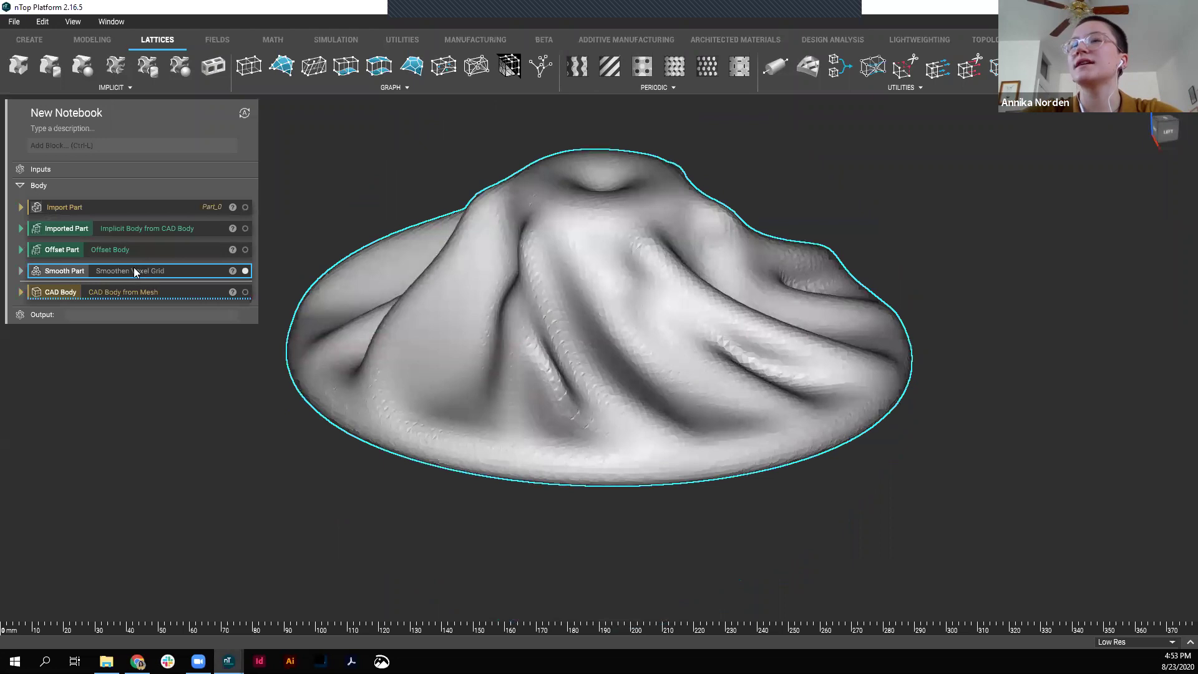
- Add an Implicit Body from Voxel Grid block and place it below CAD Body
left_click(99, 145)
type("imp")
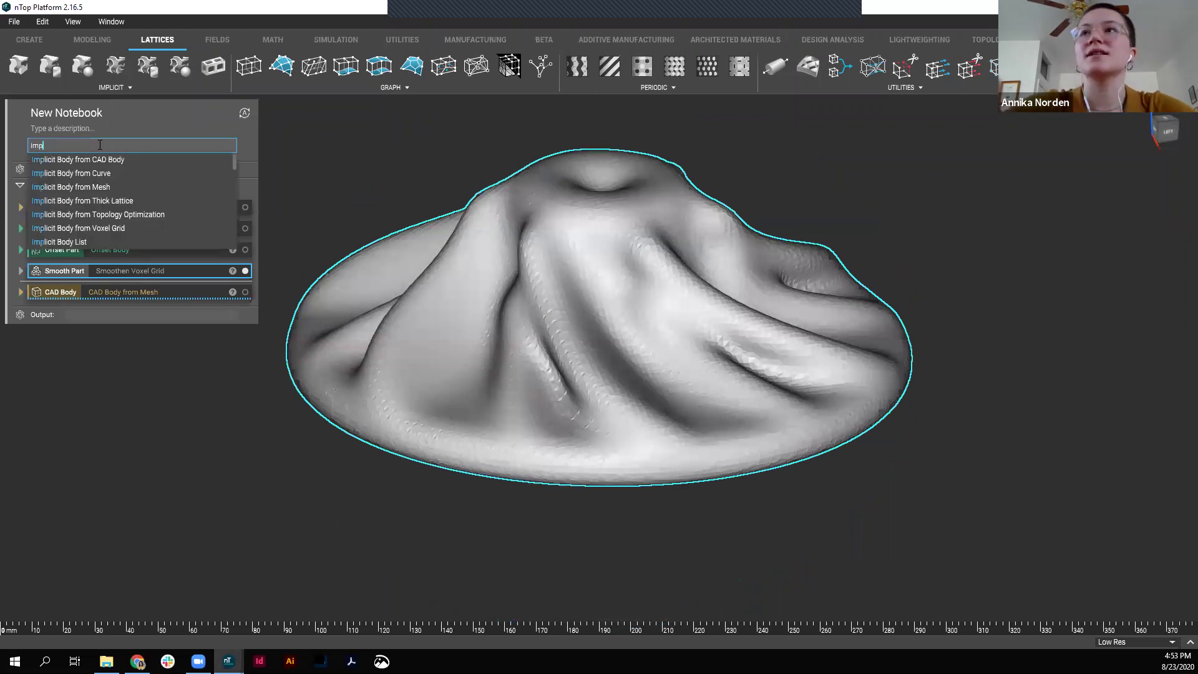
type("lici")
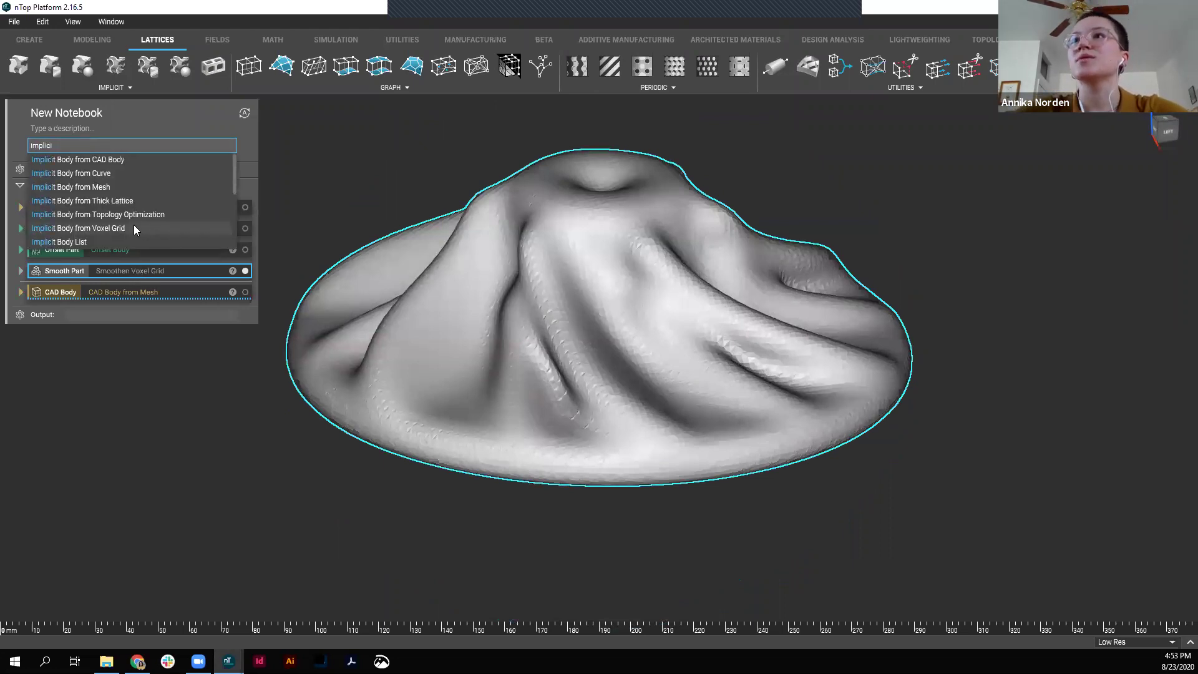
left_click(134, 226)
left_click_drag(90, 296, 105, 338)
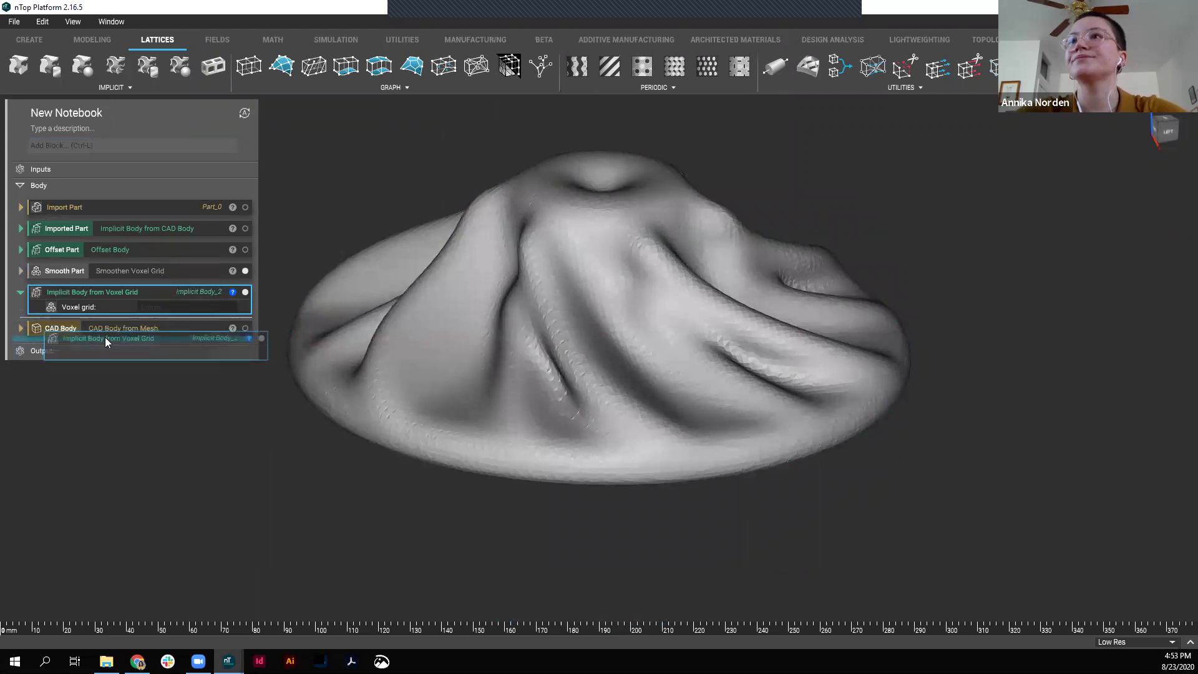
left_click_drag(61, 269, 119, 329)
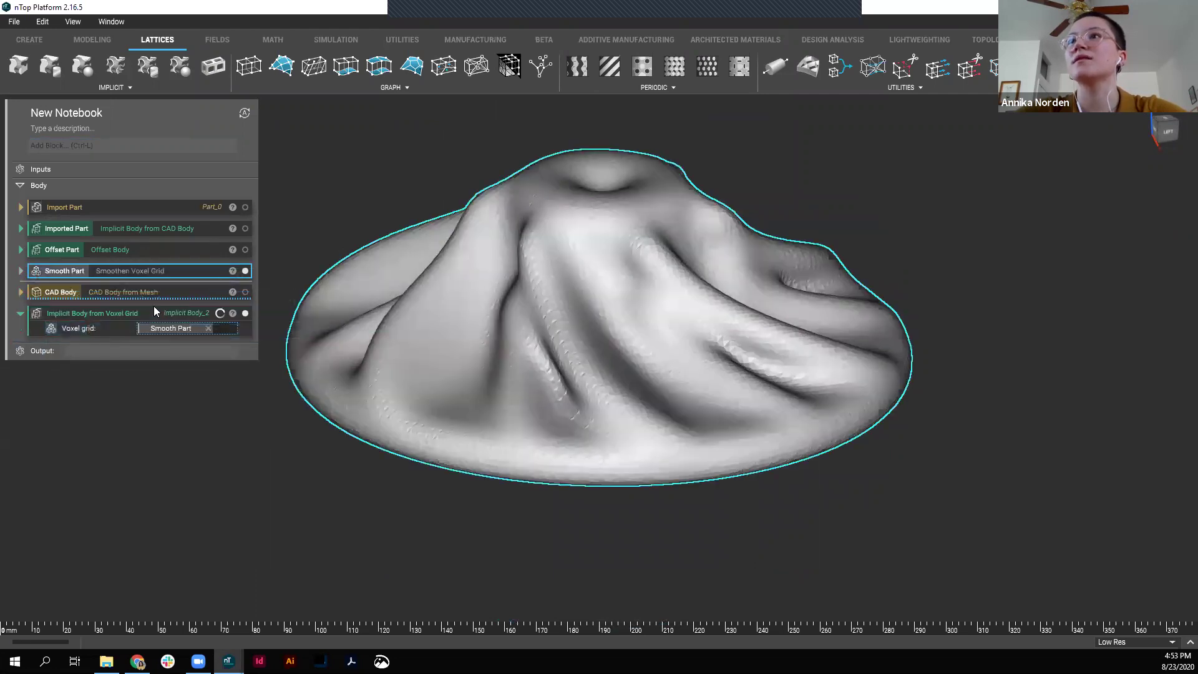
- Feed Smooth Part into the new block's Voxel grid input and view the implicit body
left_click(134, 314)
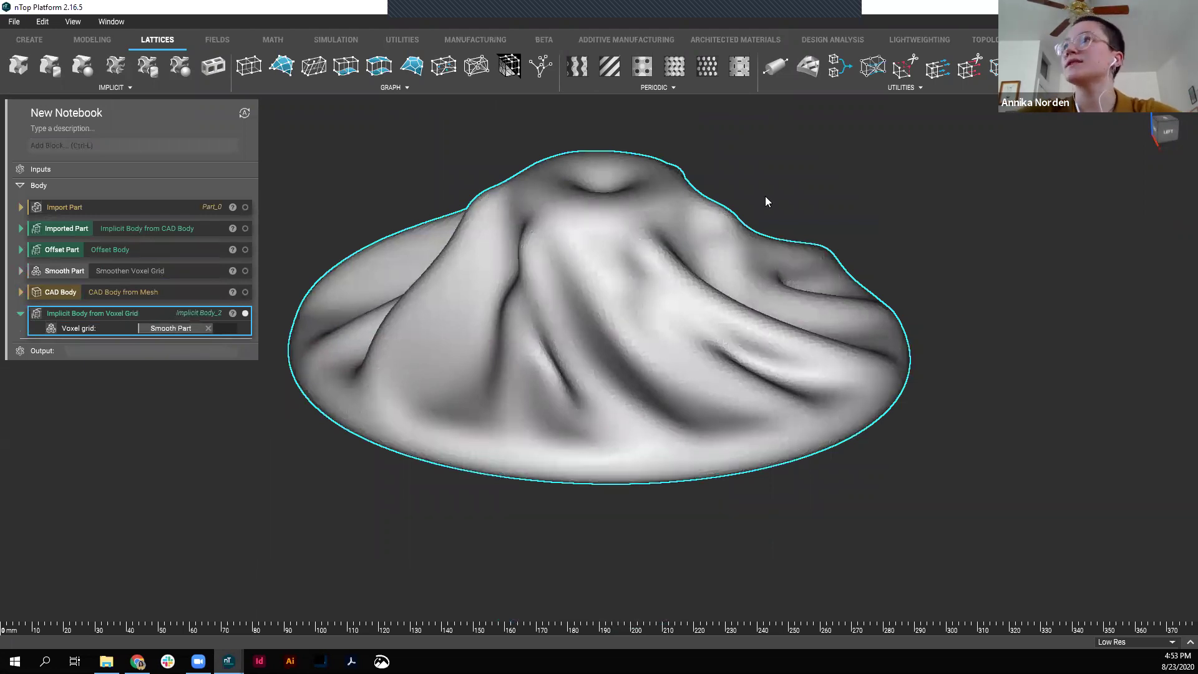
right_click_drag(765, 196, 589, 345)
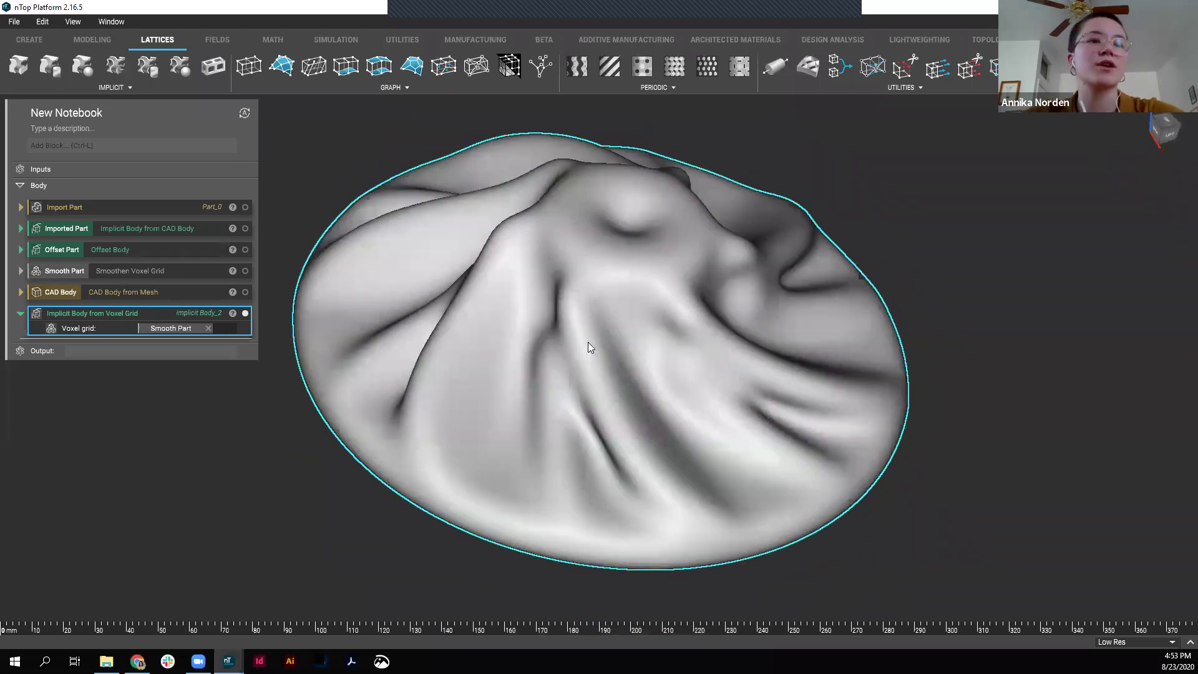
left_click(76, 147)
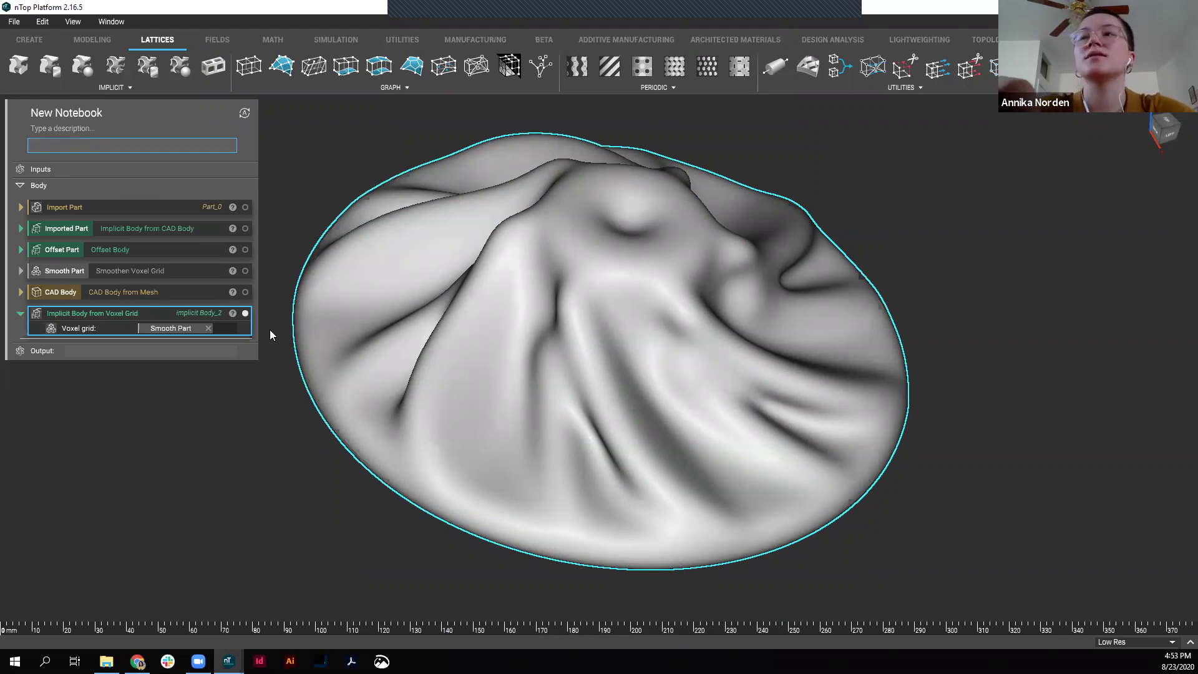
- Add a Boolean Subtract block and inspect the voxel-grid implicit body with a section cut
type("boo")
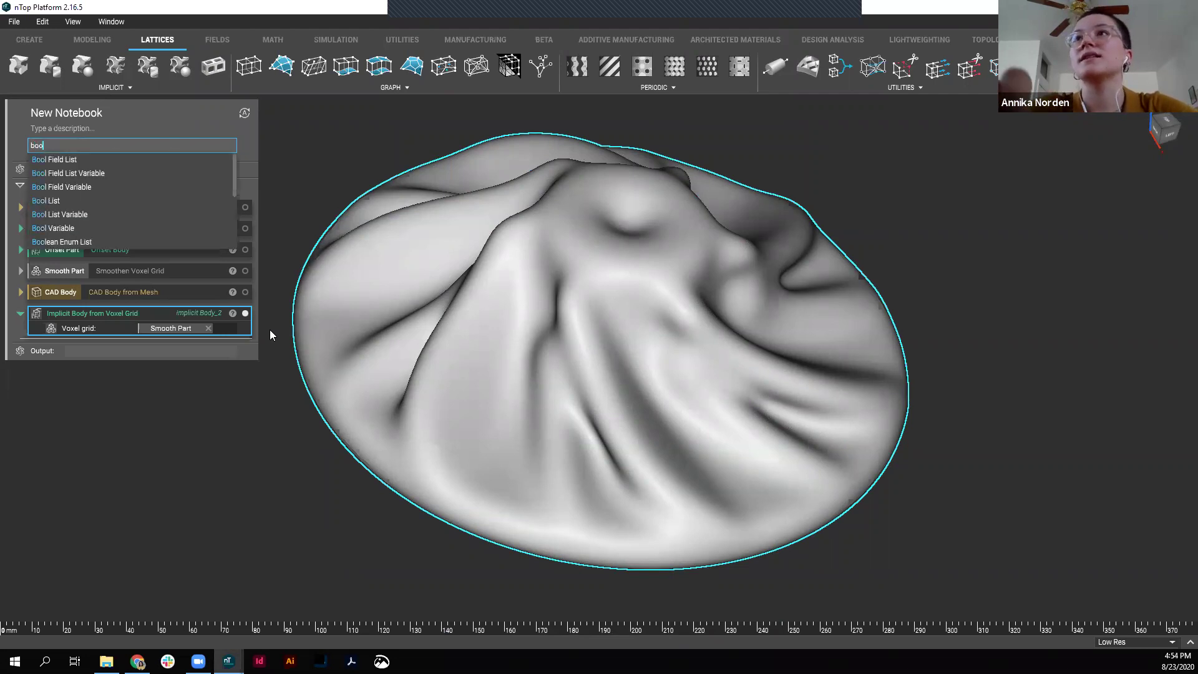
type("lean su")
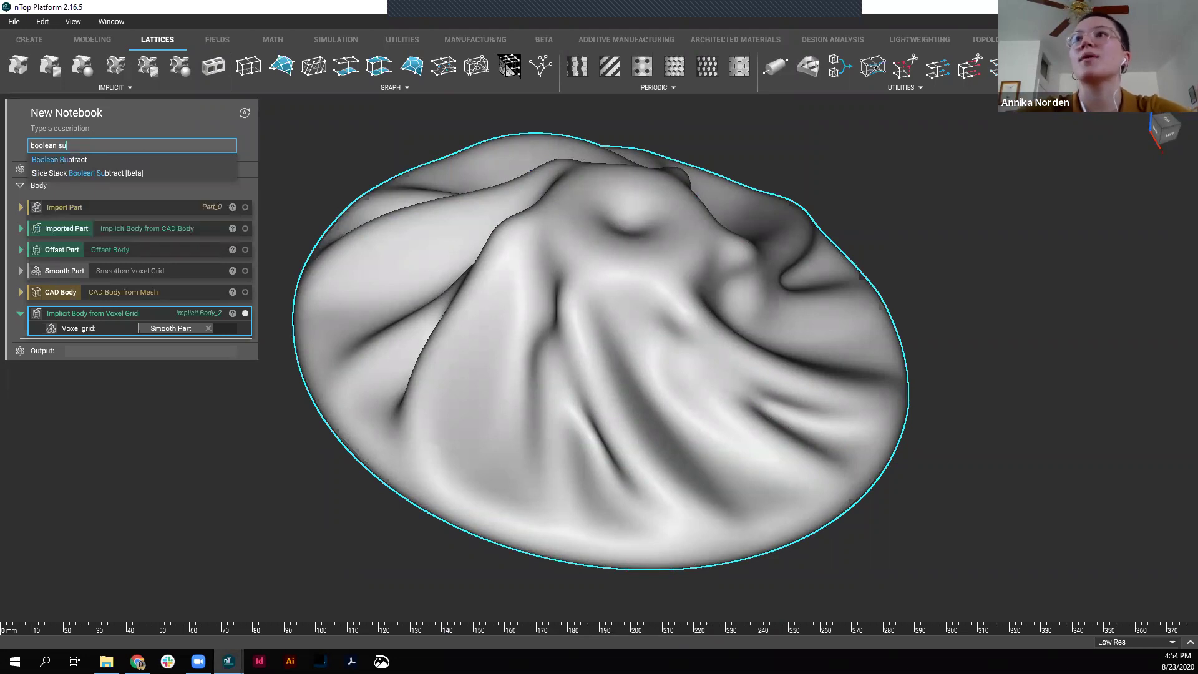
left_click(93, 159)
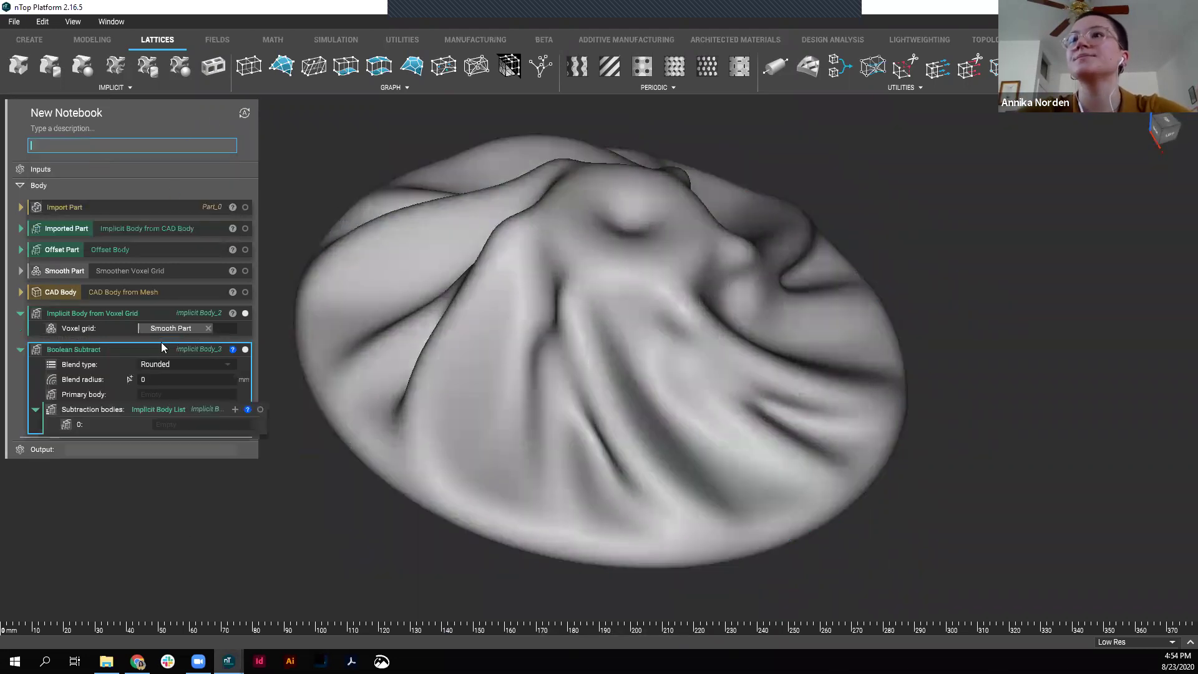
left_click(103, 313)
right_click_drag(364, 387, 635, 390)
key("ctrl+shift+x")
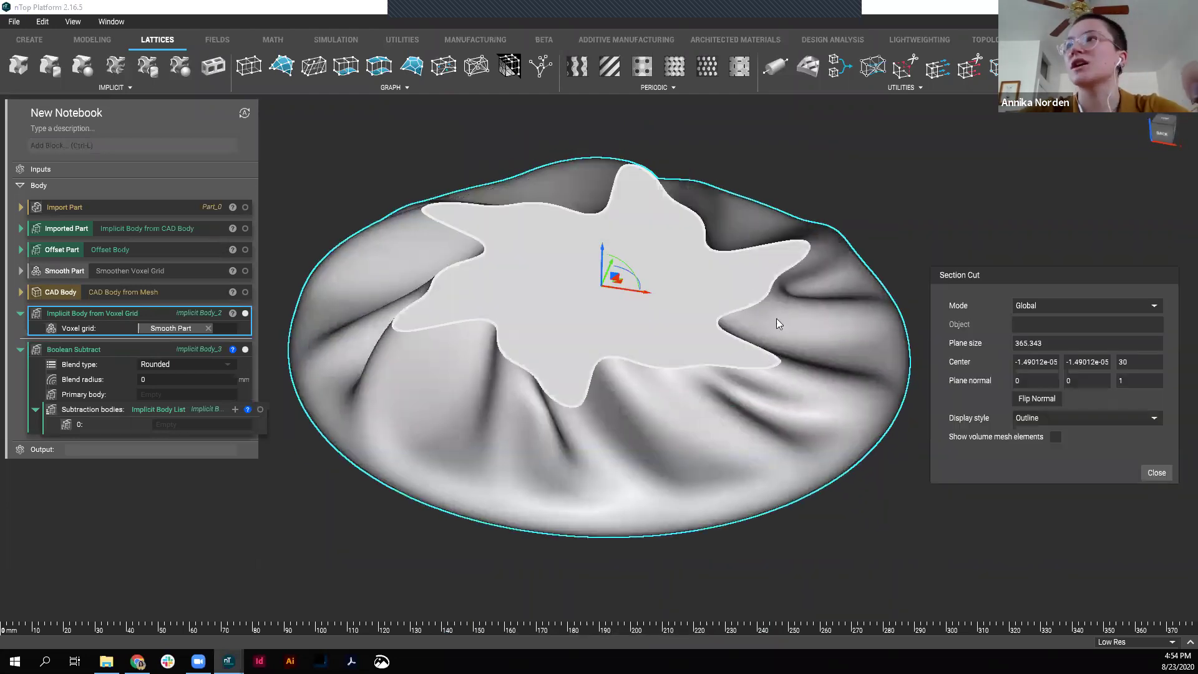
left_click_drag(601, 248, 617, 300)
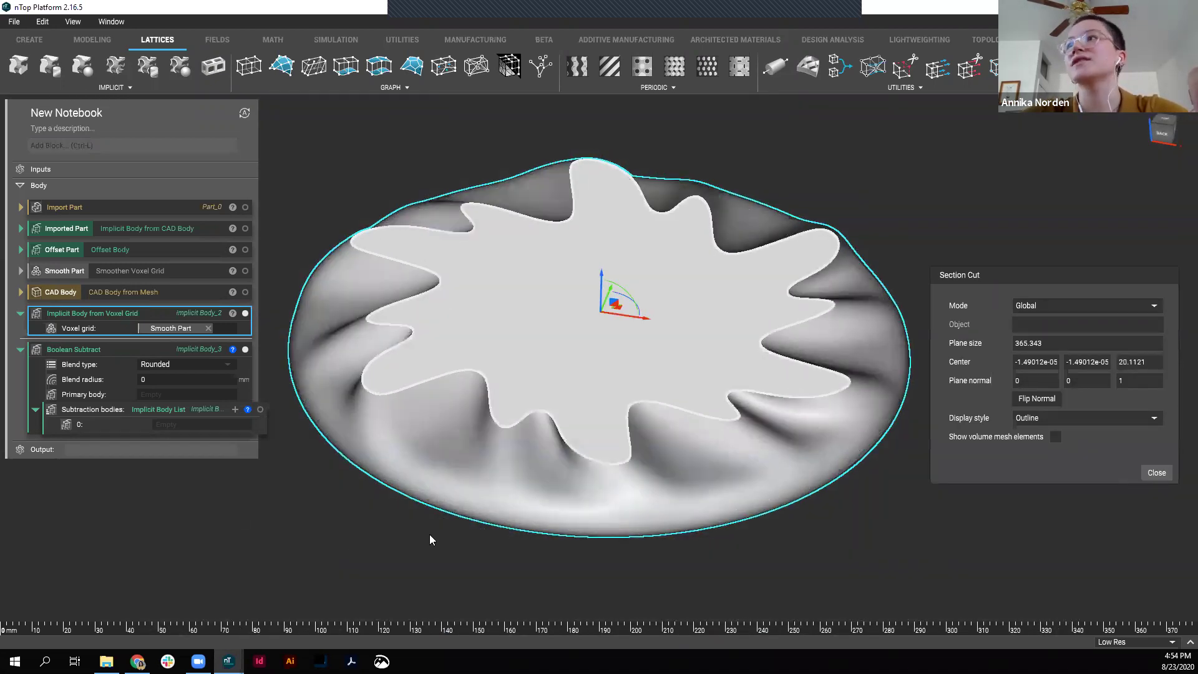
left_click(1156, 472)
- Set the voxel-grid body as Primary body and Imported Part as subtraction body 0
left_click(80, 313)
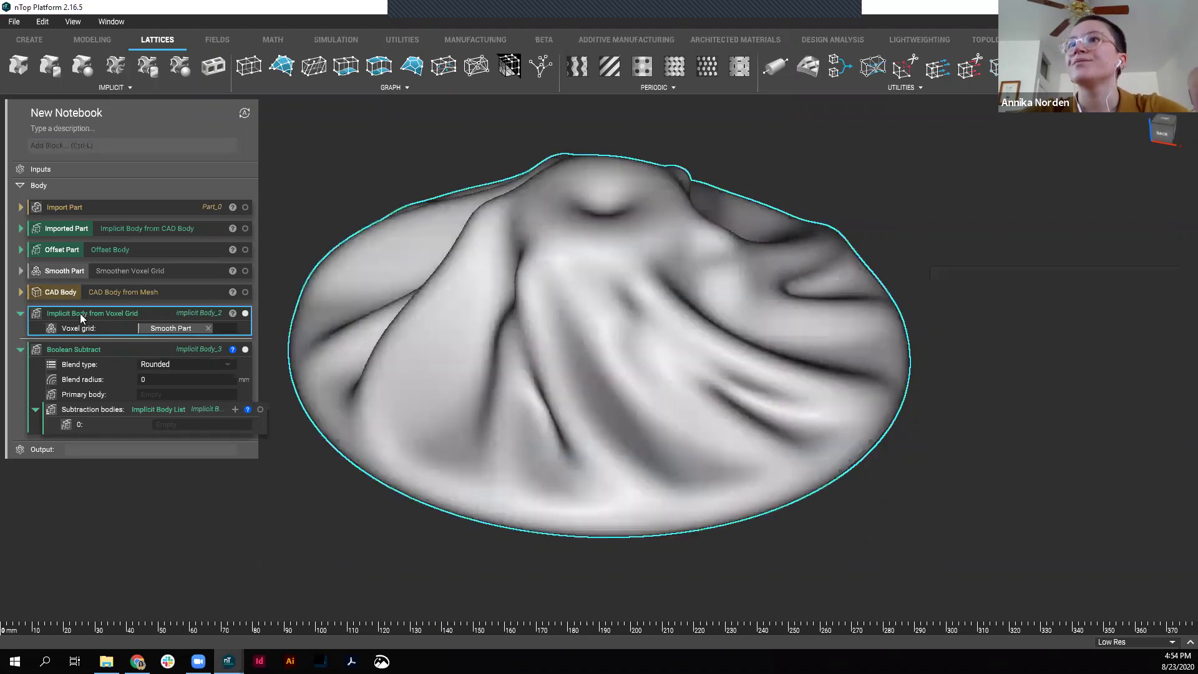
left_click_drag(80, 314, 154, 393)
left_click(76, 231)
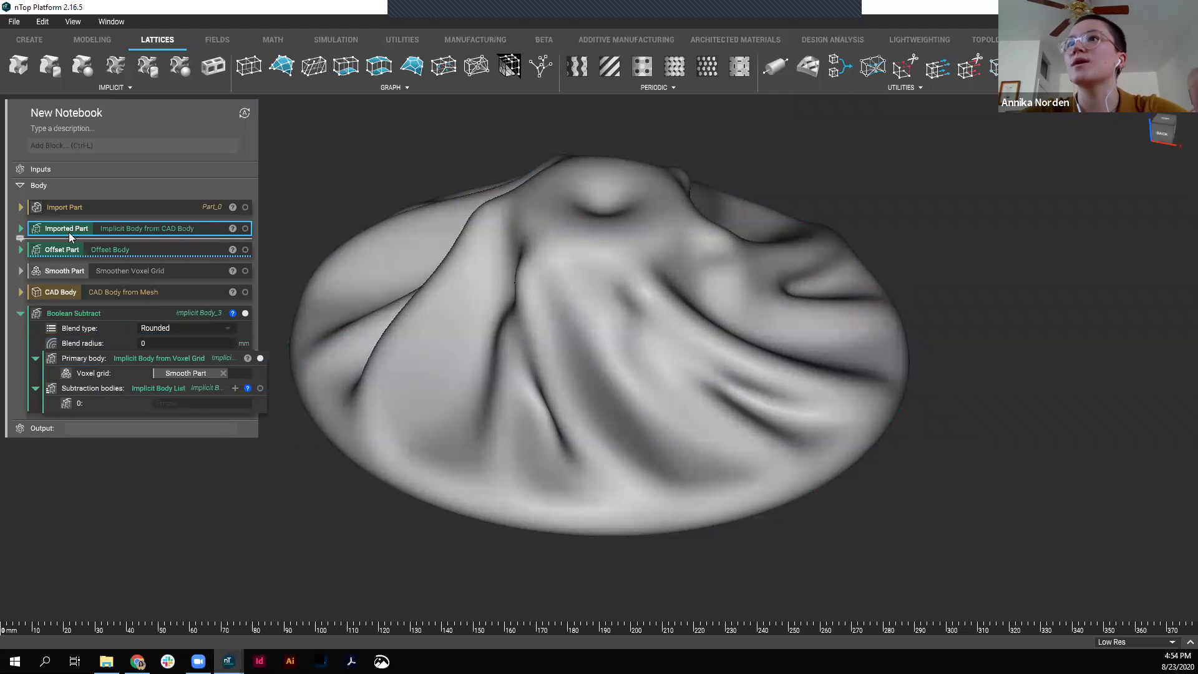
left_click_drag(85, 230, 161, 410)
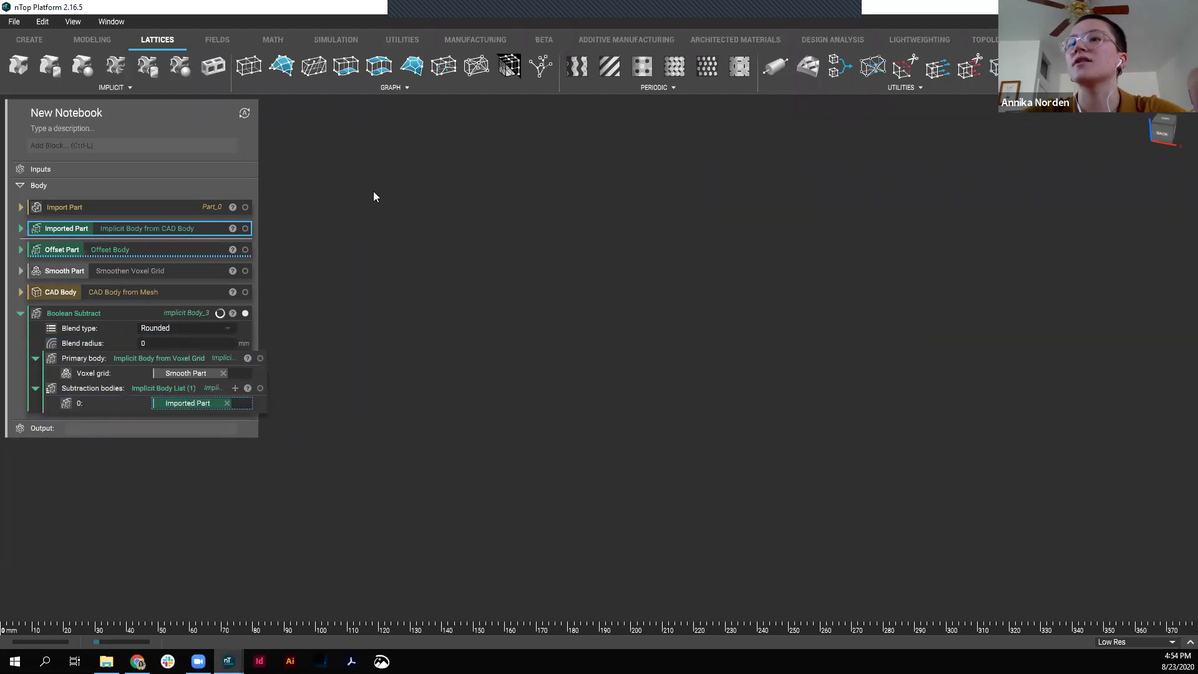
- Make the Boolean Subtract result a variable, rename it from Implicit Body_4 to Mold, and select the mold
left_click(159, 314)
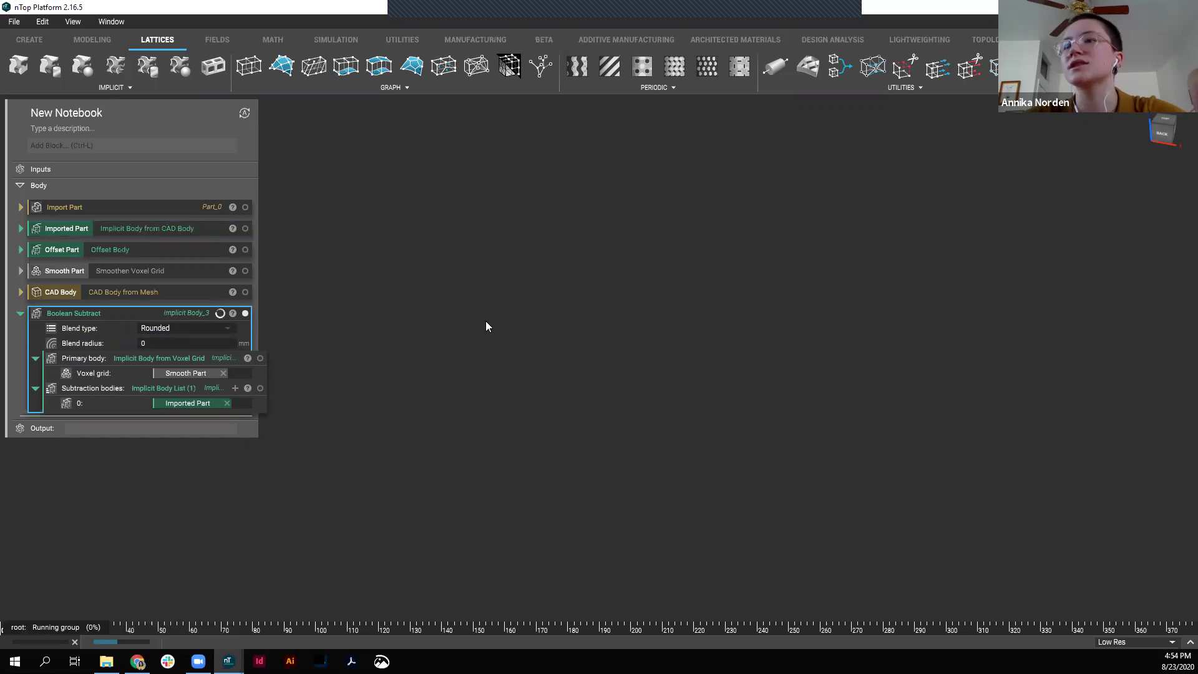
right_click(88, 313)
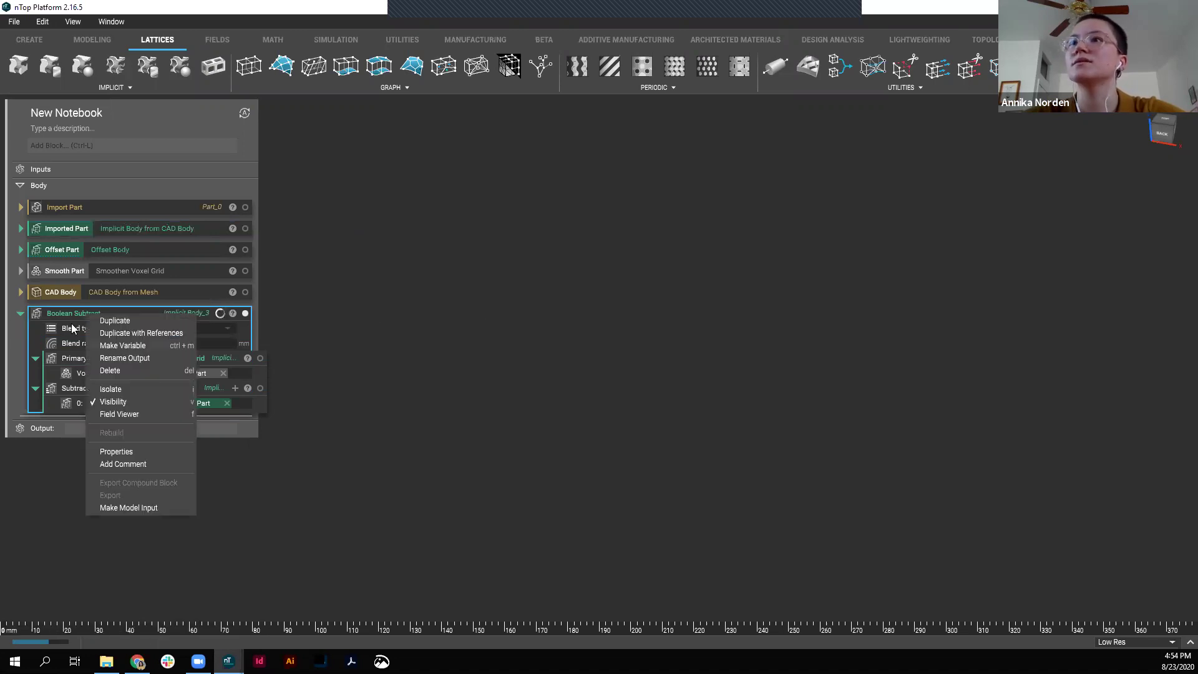
left_click(125, 344)
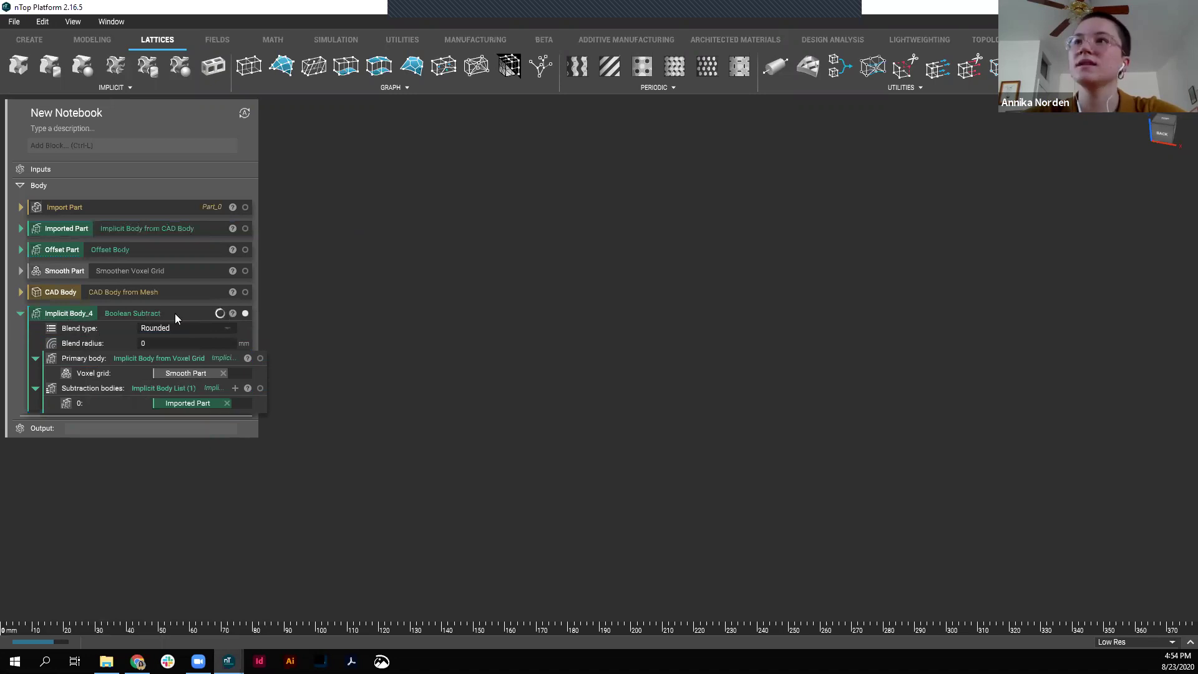
left_click(134, 319)
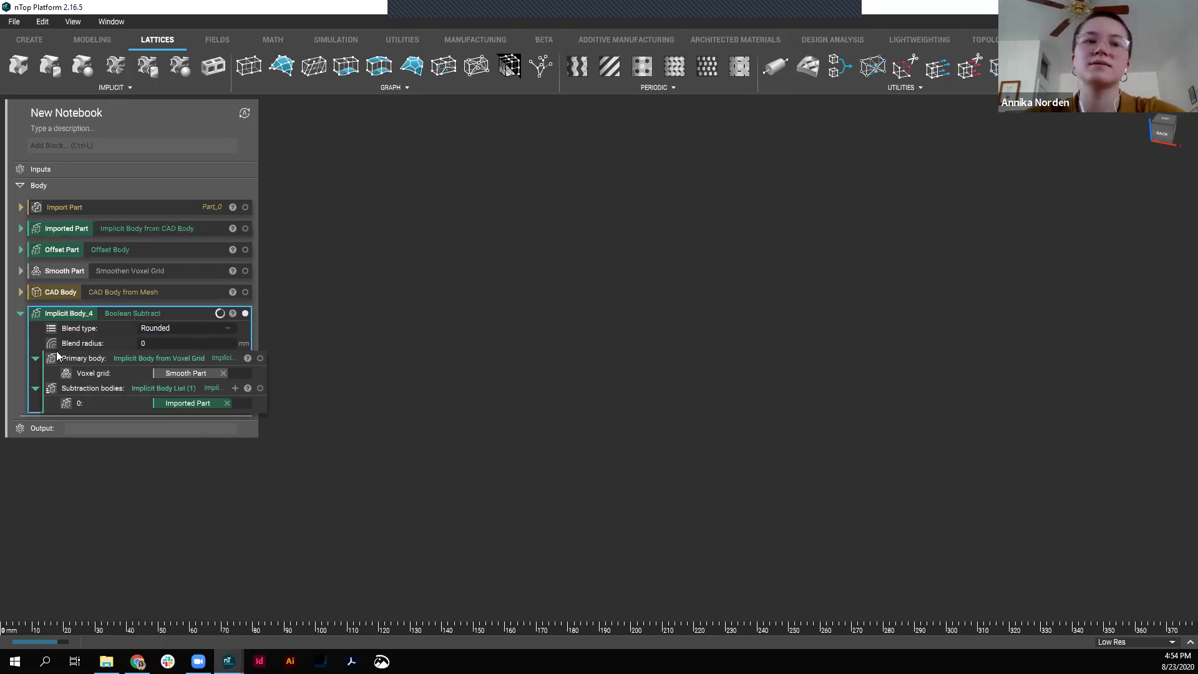
double_click(72, 313)
type("Mold")
key("Return")
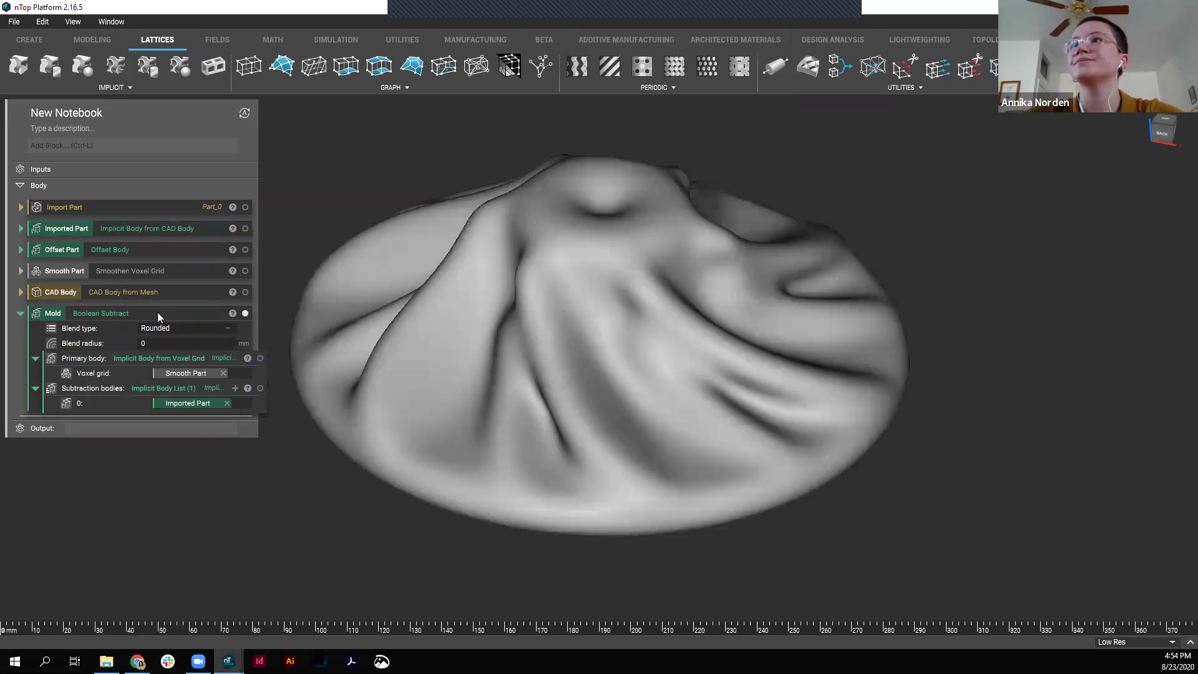
left_click(420, 290)
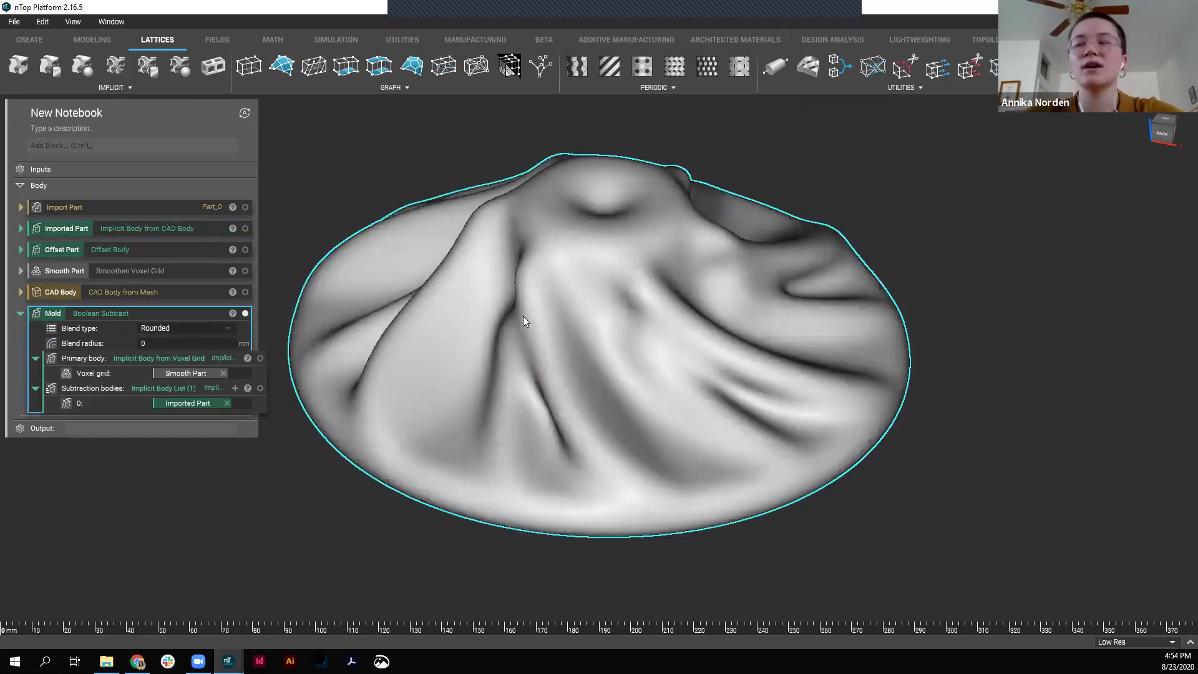
key("ctrl+shift+x")
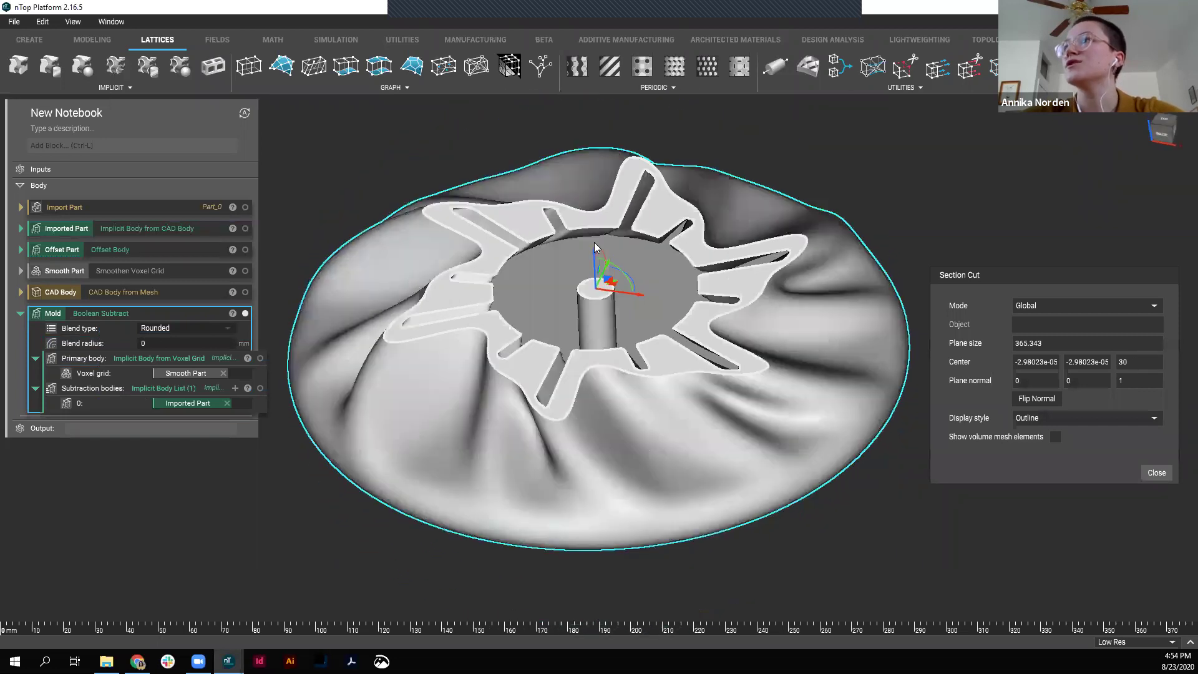
left_click_drag(593, 256, 672, 261)
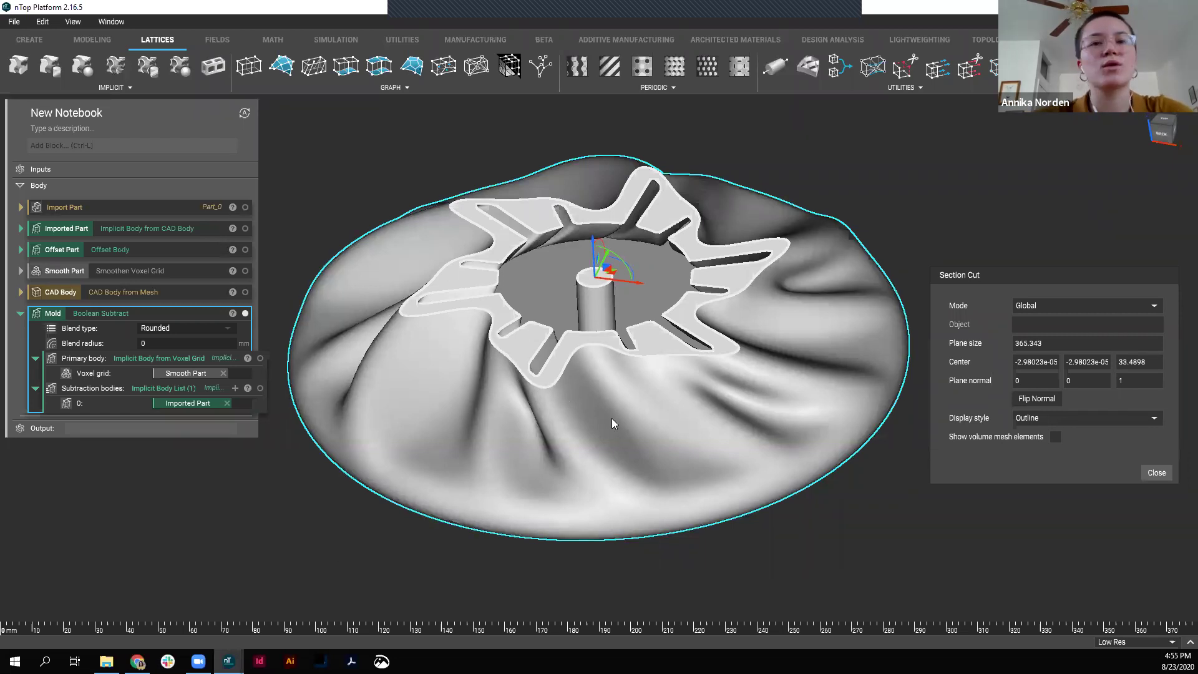
right_click_drag(666, 432, 487, 347)
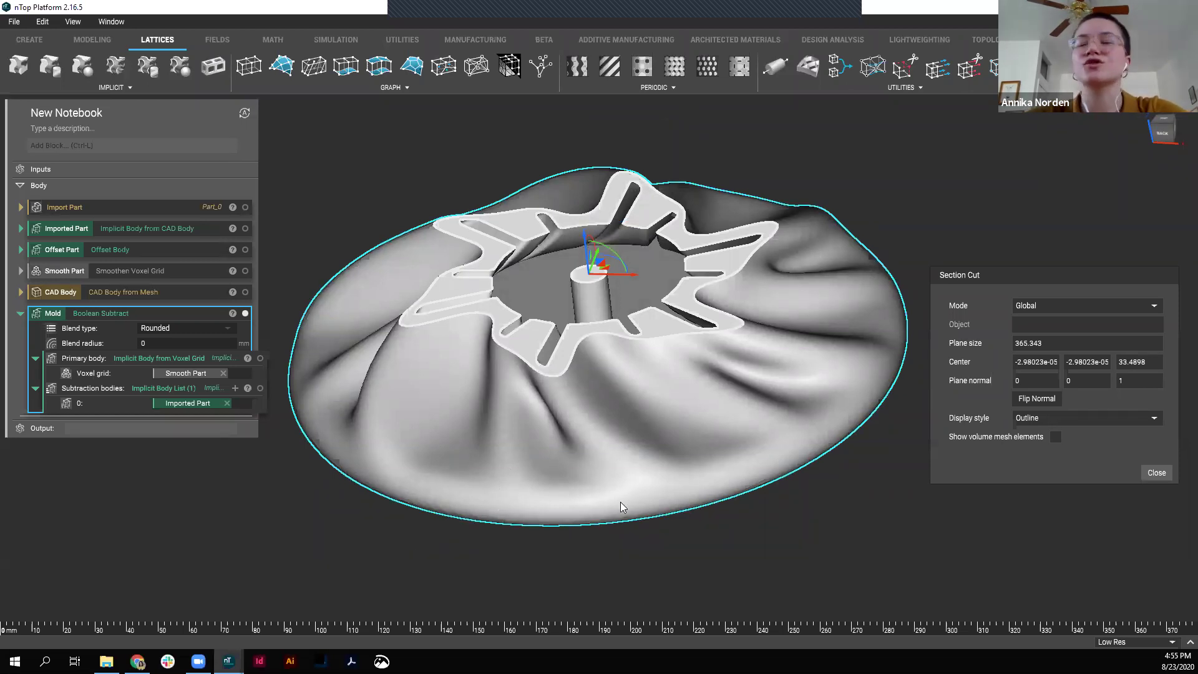
left_click(1153, 473)
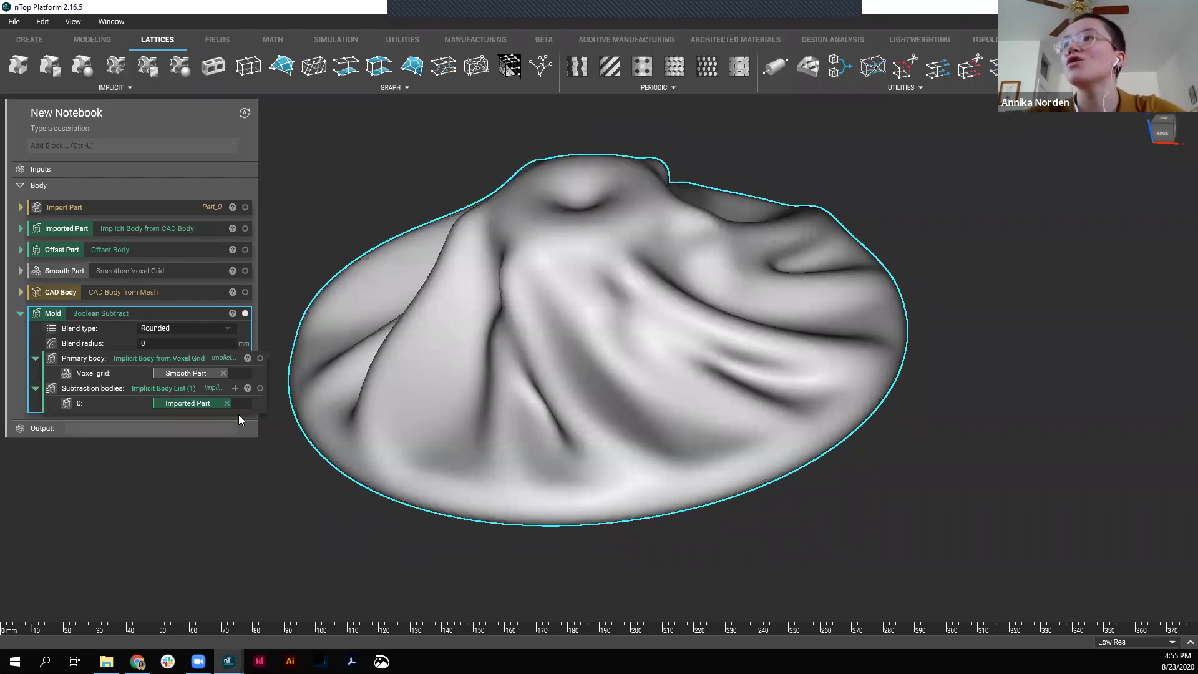
right_click_drag(716, 397, 894, 347)
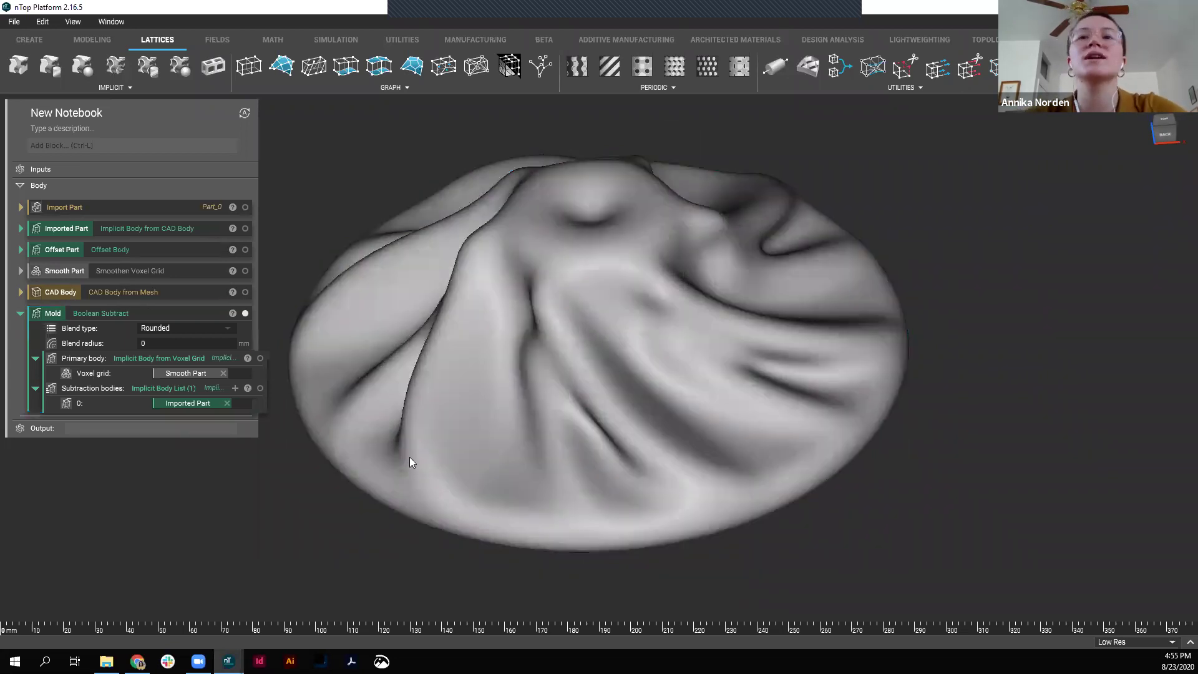
mouse_move(774, 418)
right_mouse_down()
mouse_move(727, 351)
mouse_move(745, 331)
mouse_move(768, 442)
right_mouse_up()
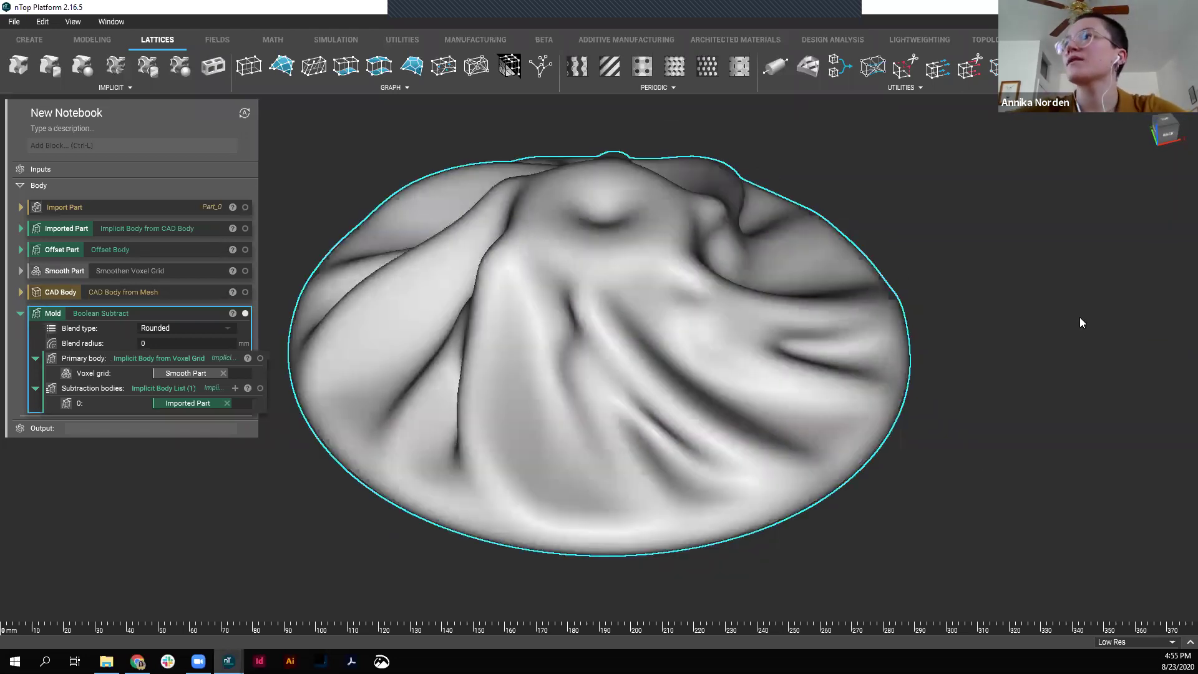
right_click_drag(1080, 321, 846, 397)
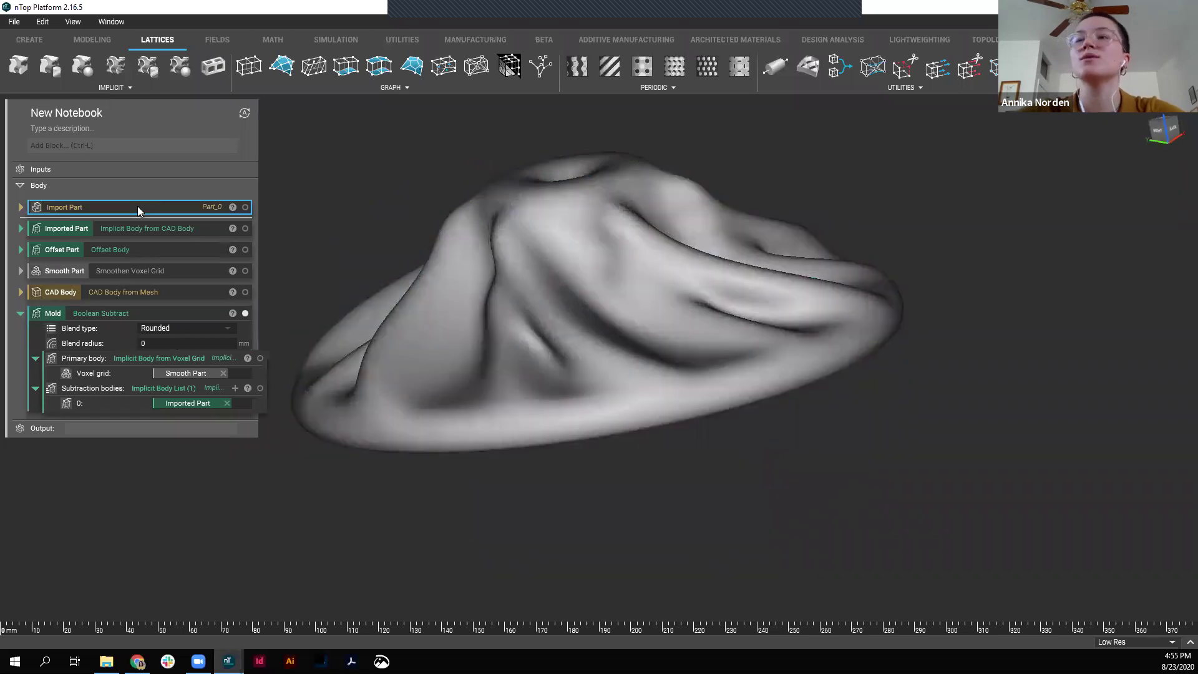
left_click(138, 208)
right_click_drag(714, 386, 748, 257)
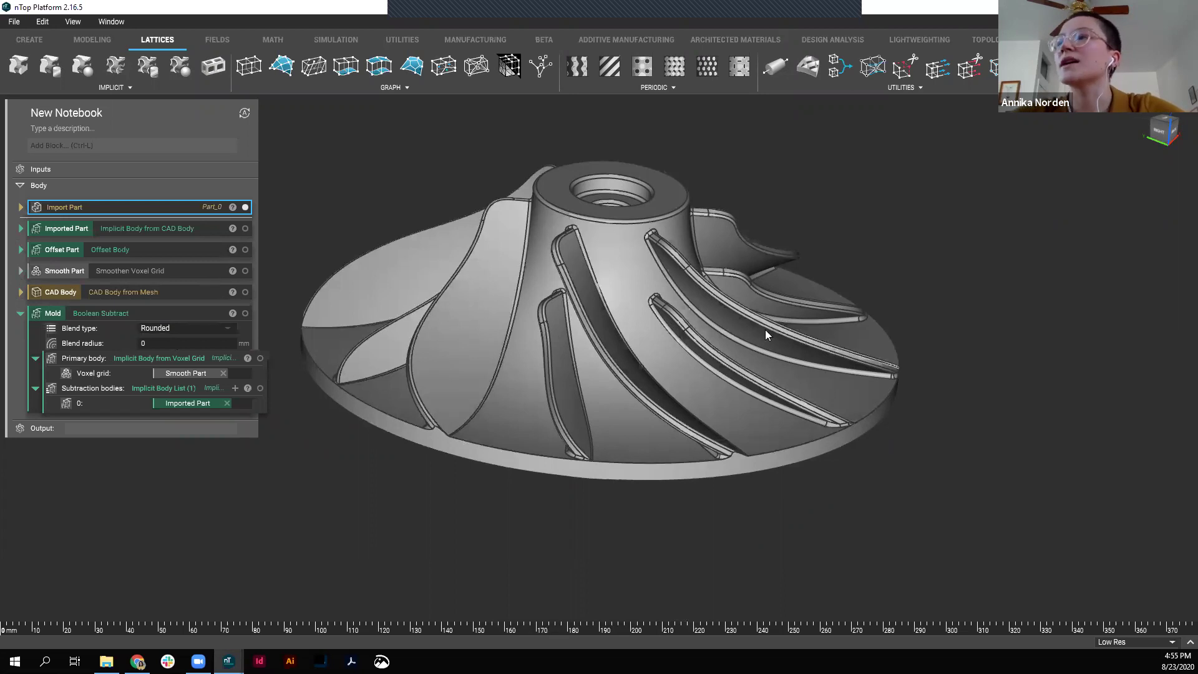
left_click(188, 310)
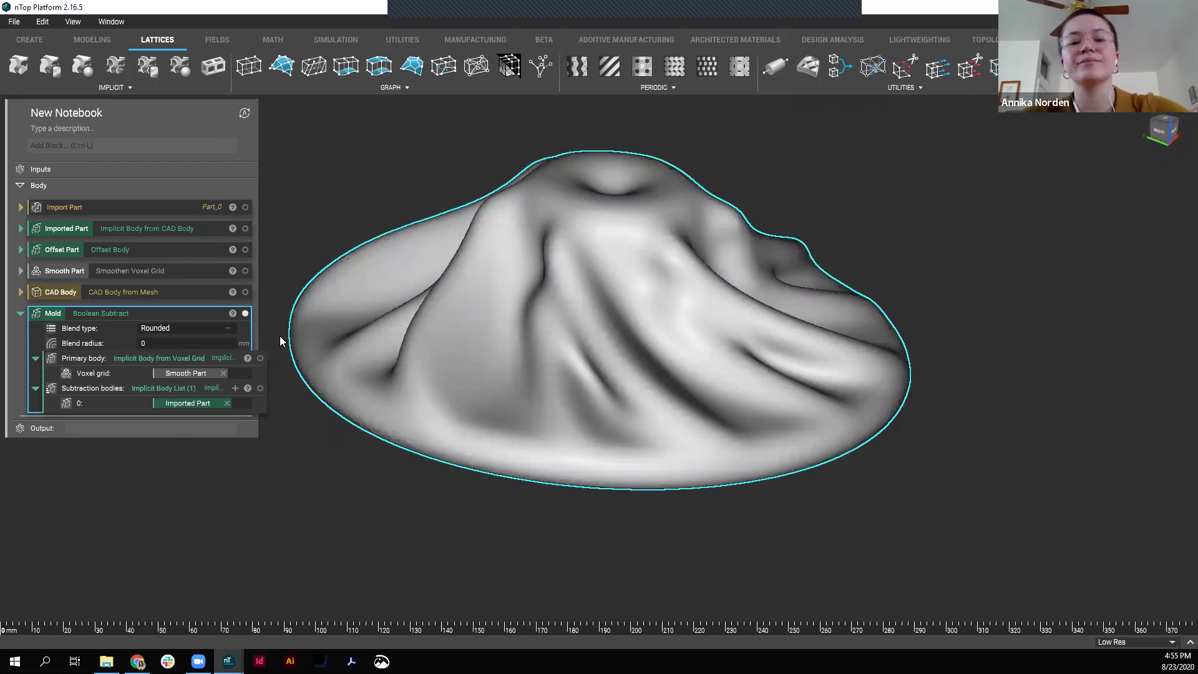
key("x")
right_click_drag(658, 360, 736, 373)
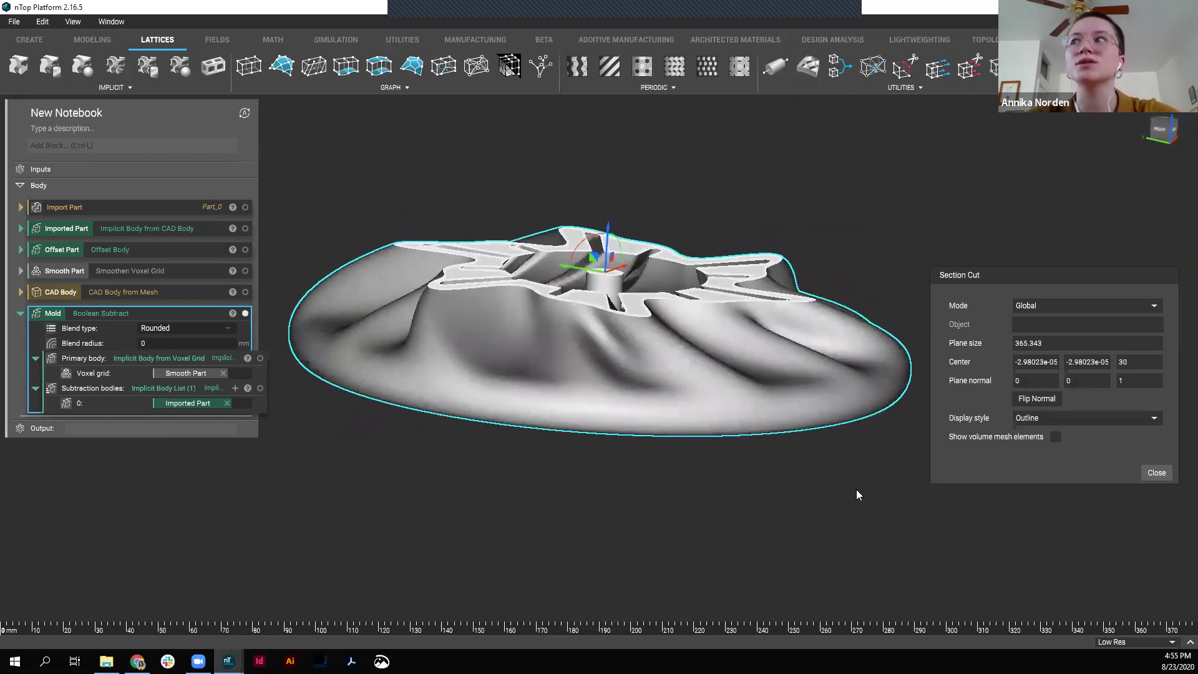
left_click(1157, 472)
right_click_drag(861, 494, 759, 474)
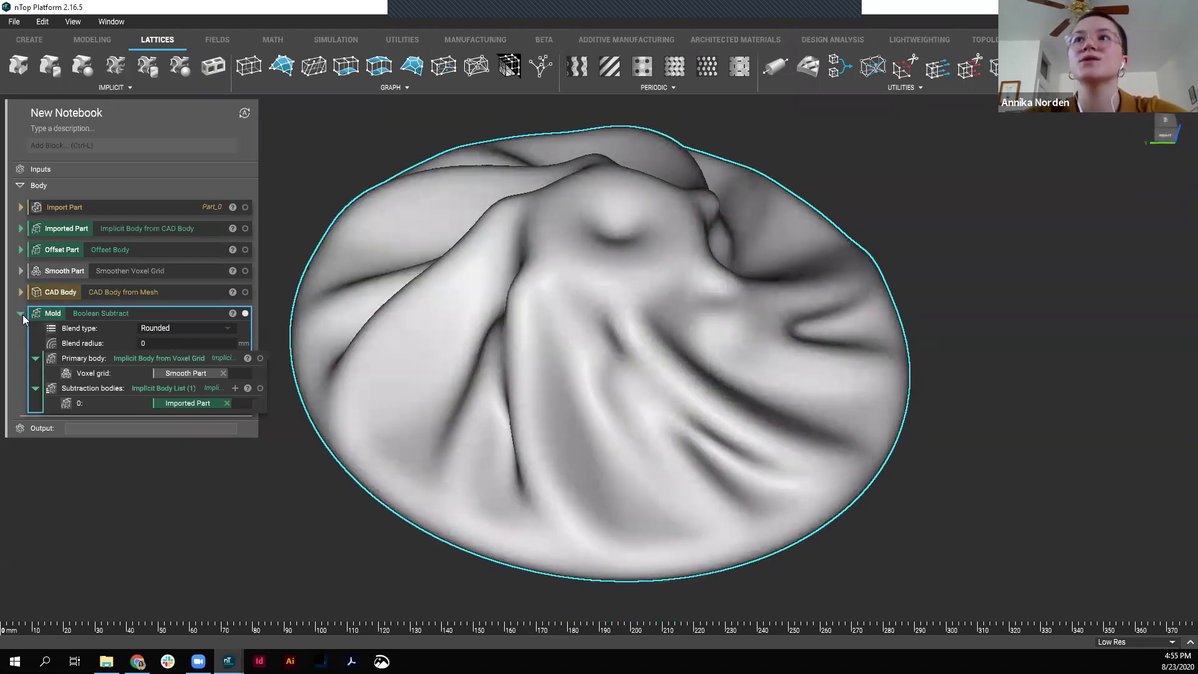
- Expand Import Part, Imported Part, Offset Part, Smooth Part, CAD Body and Mold to show all inputs
left_click(21, 313)
left_click(132, 485)
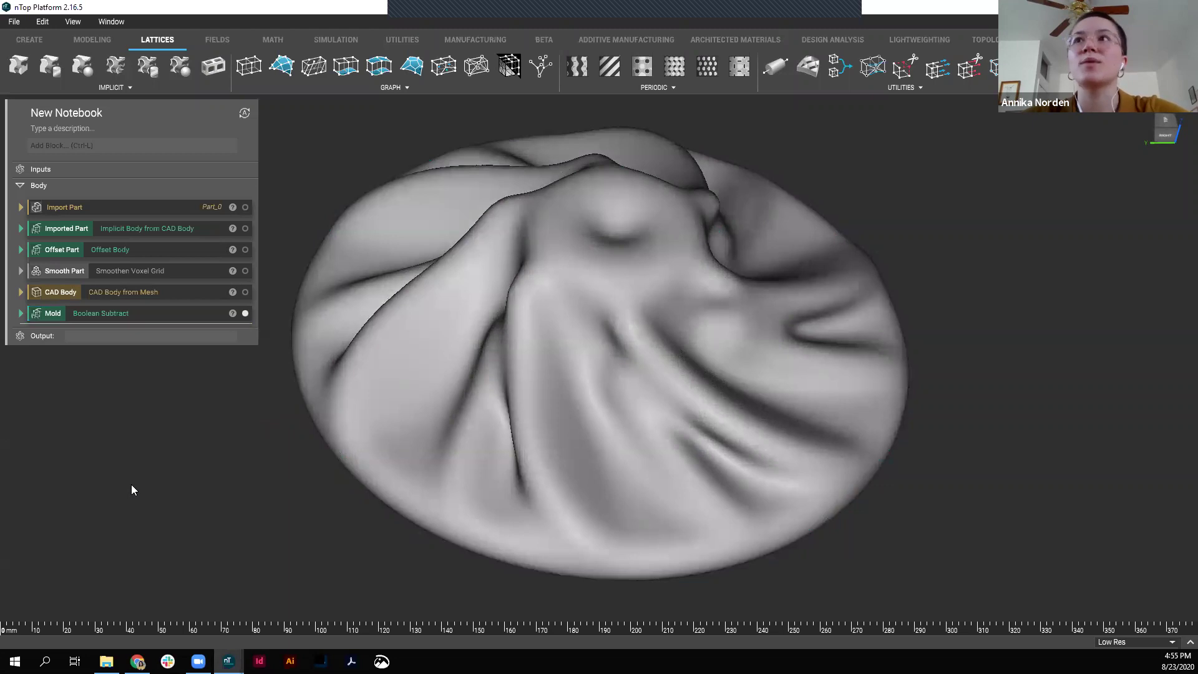
left_click(21, 207)
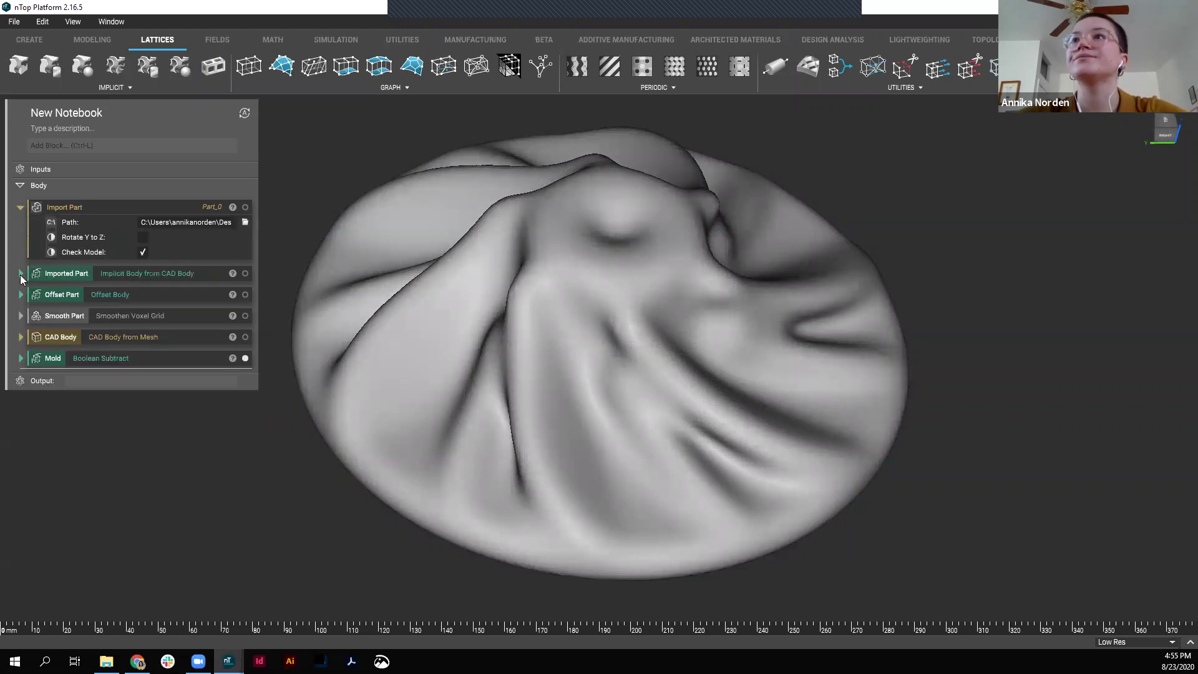
left_click(21, 273)
left_click(20, 325)
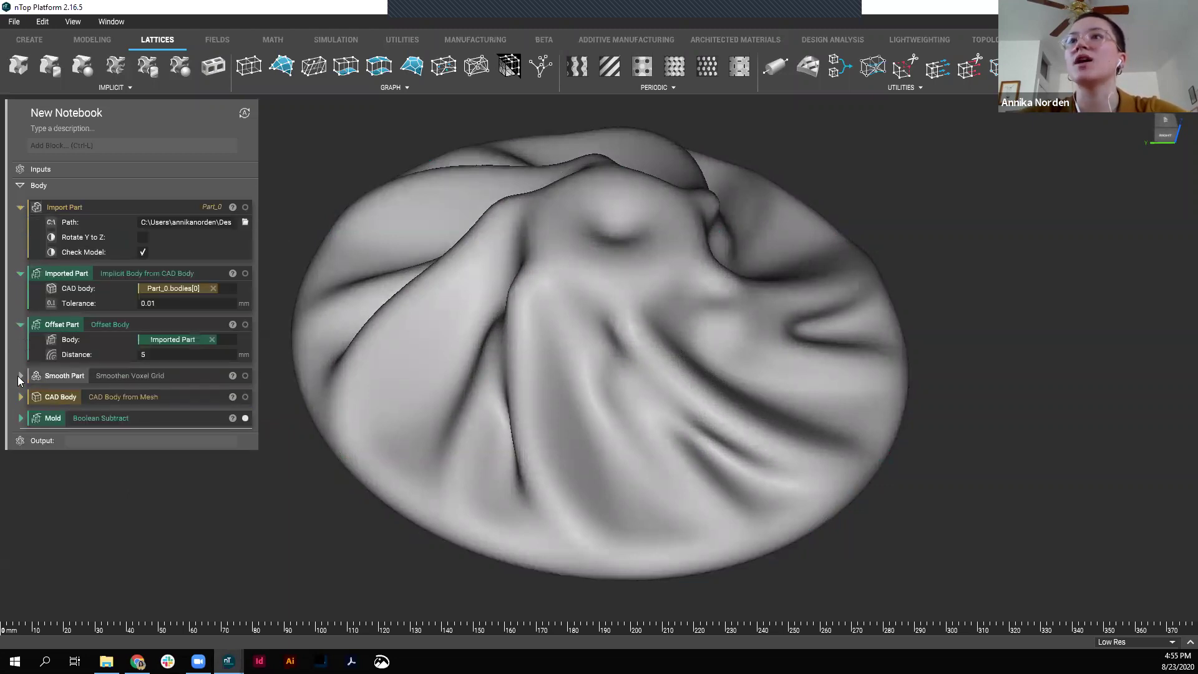
left_click(20, 376)
left_click(19, 487)
scroll(25, 549, "down", 1)
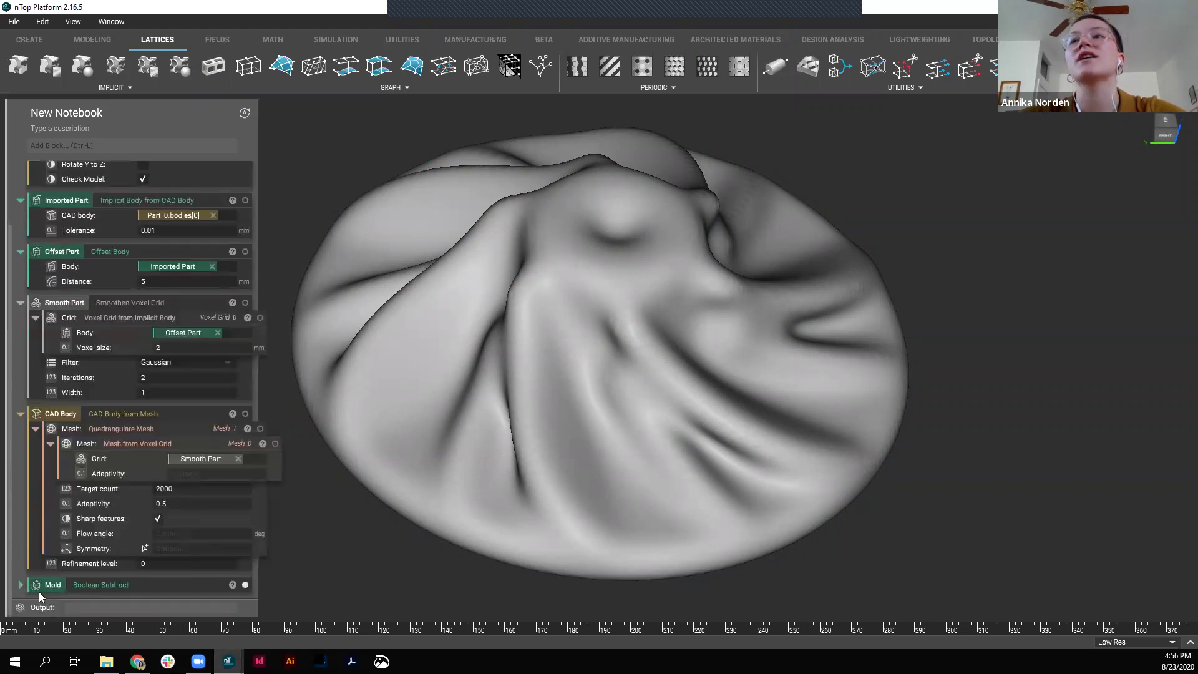
left_click(20, 585)
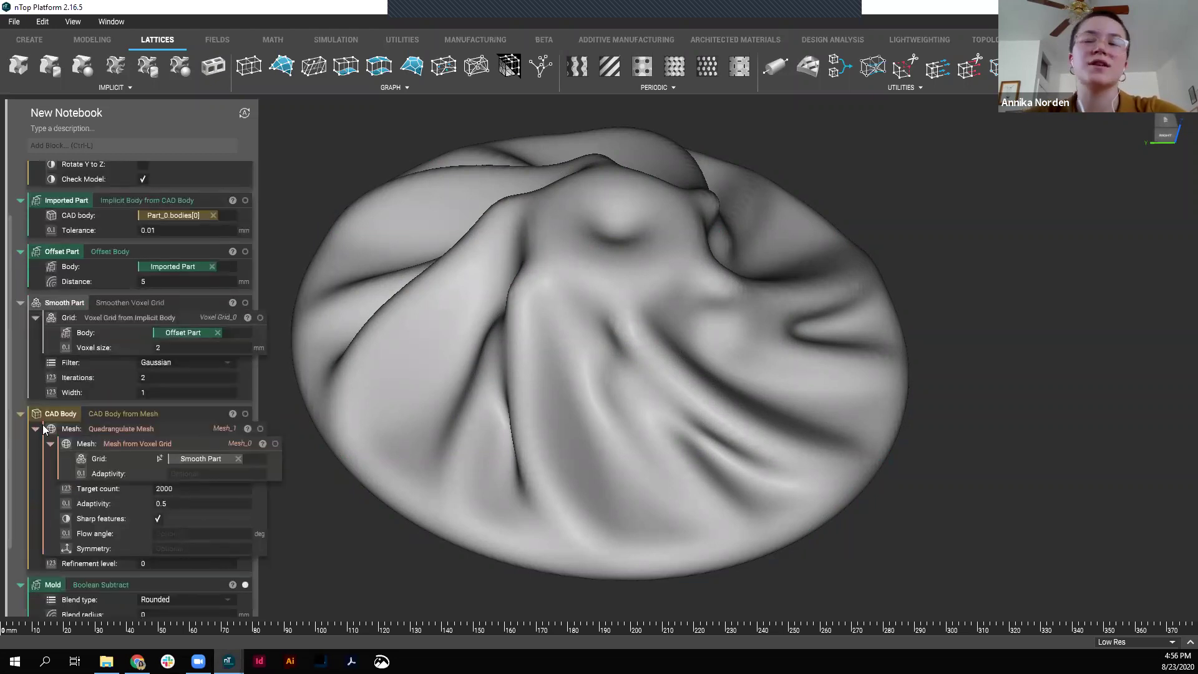
scroll(159, 340, "up", 1)
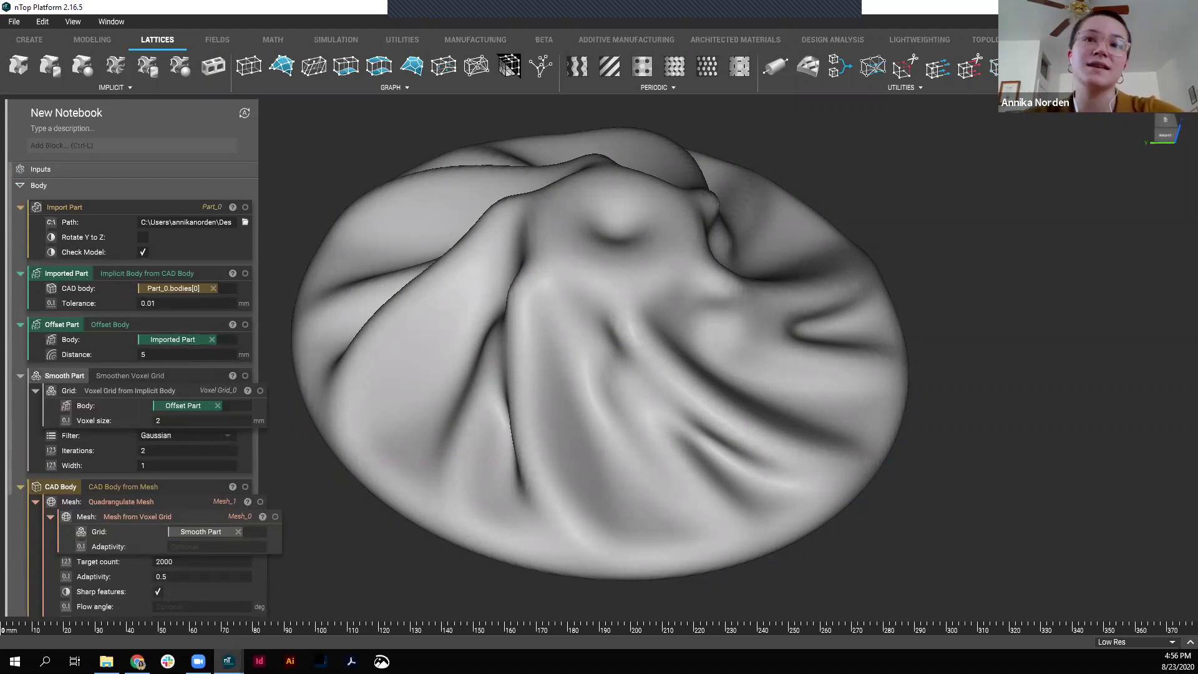
- Turn Offset Part's Distance input into a variable named Initial Offset
right_click(75, 352)
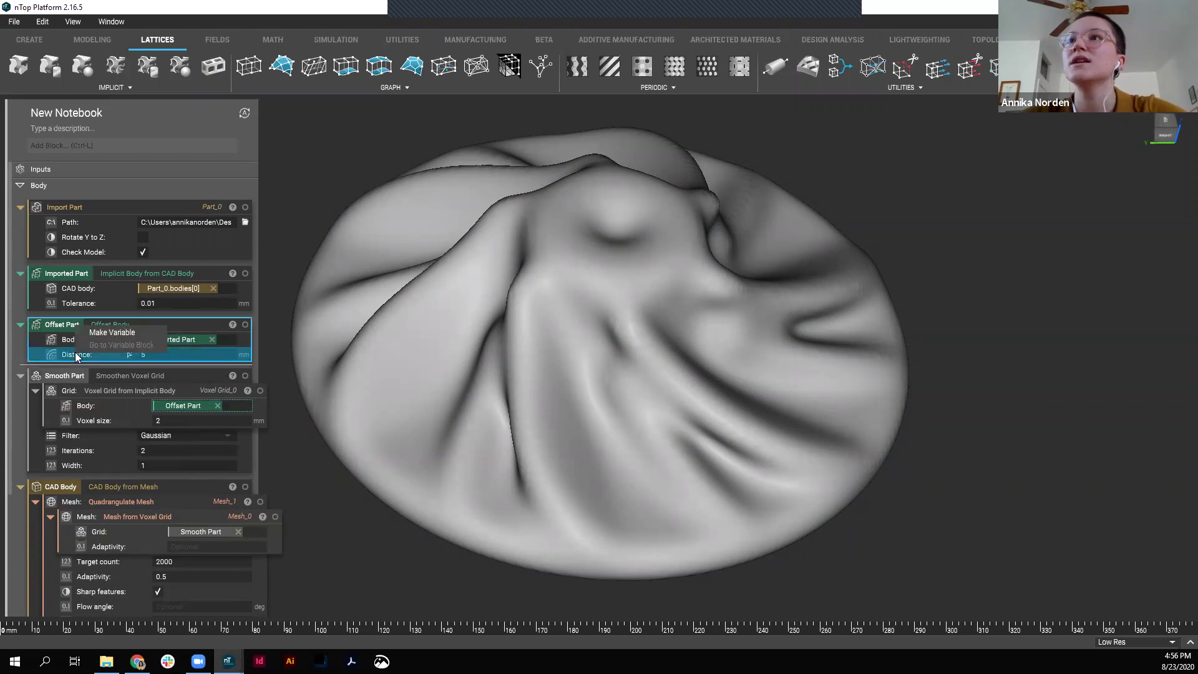
left_click(118, 333)
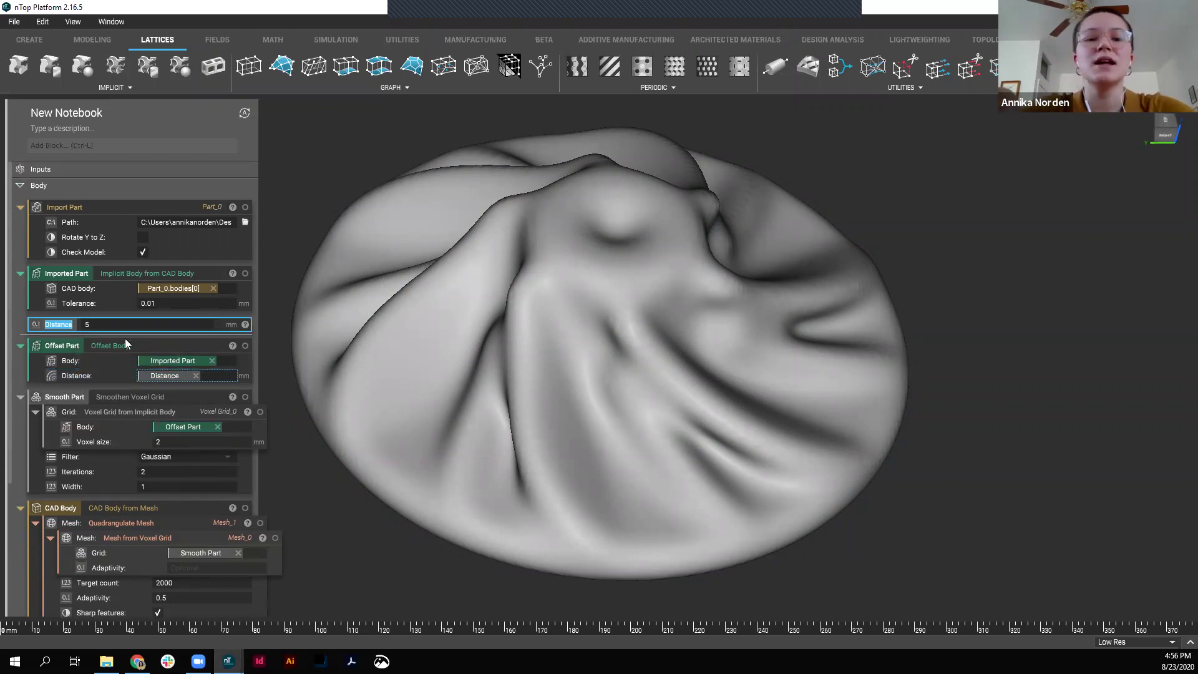
type("Initial")
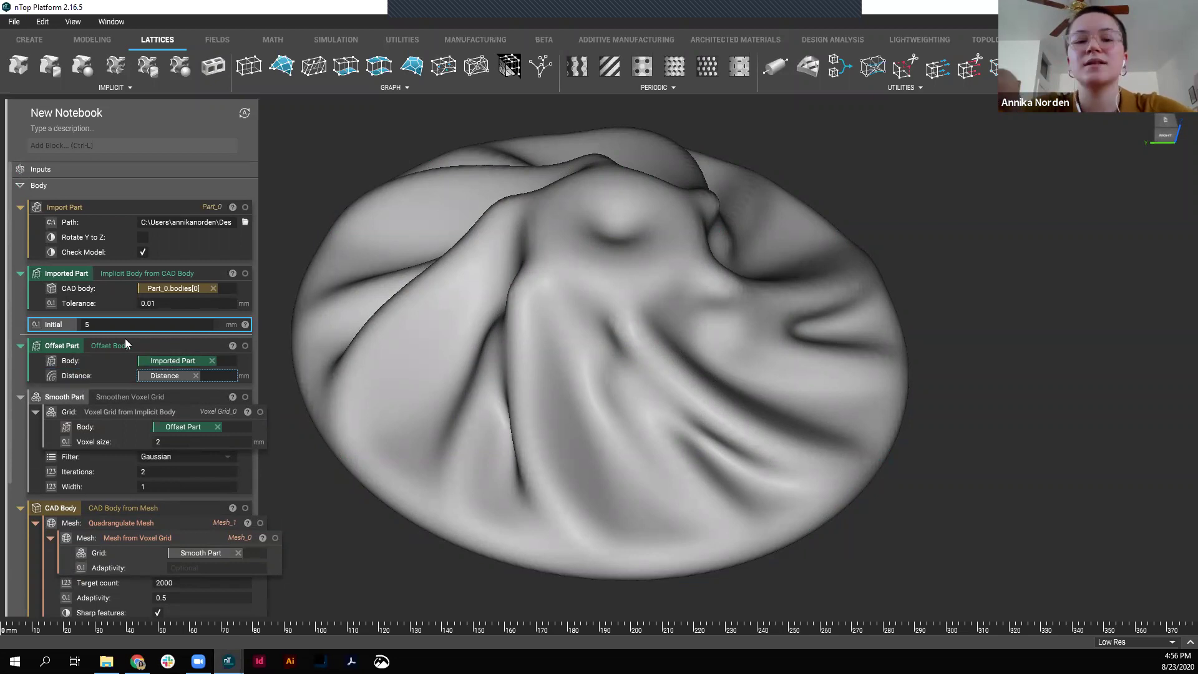
type(" Offset")
key("Return")
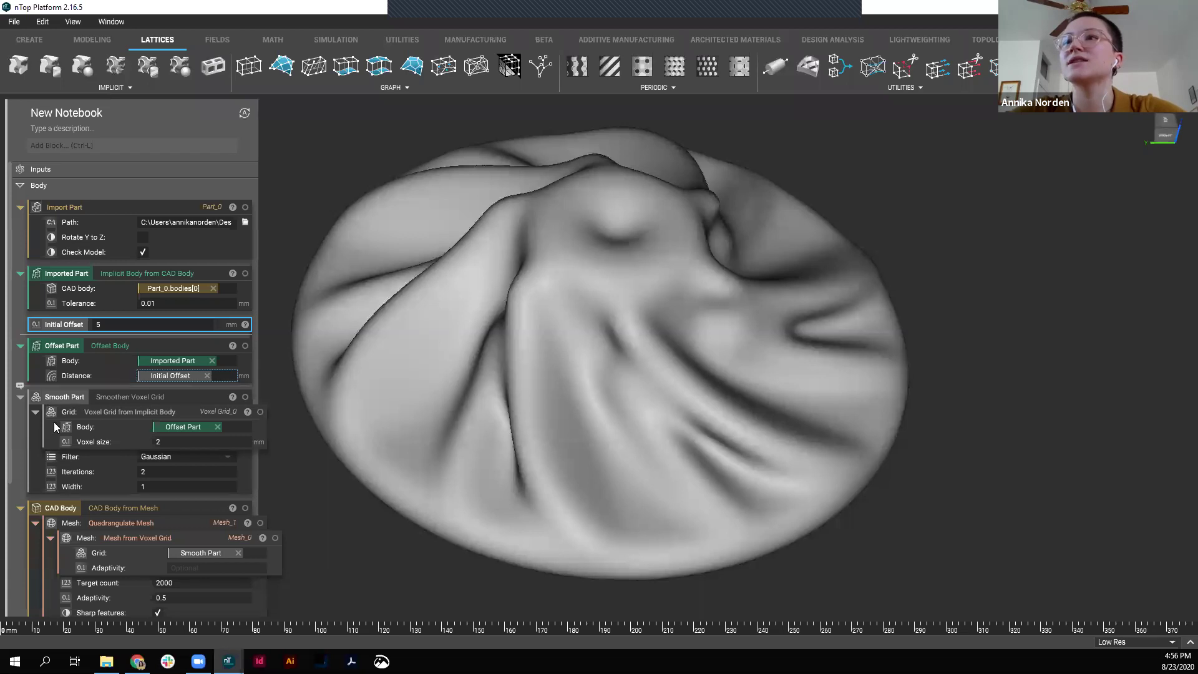
- Turn Smooth Part's Iterations input into a variable renamed Smooth Iterations
left_click(80, 476)
right_click(80, 476)
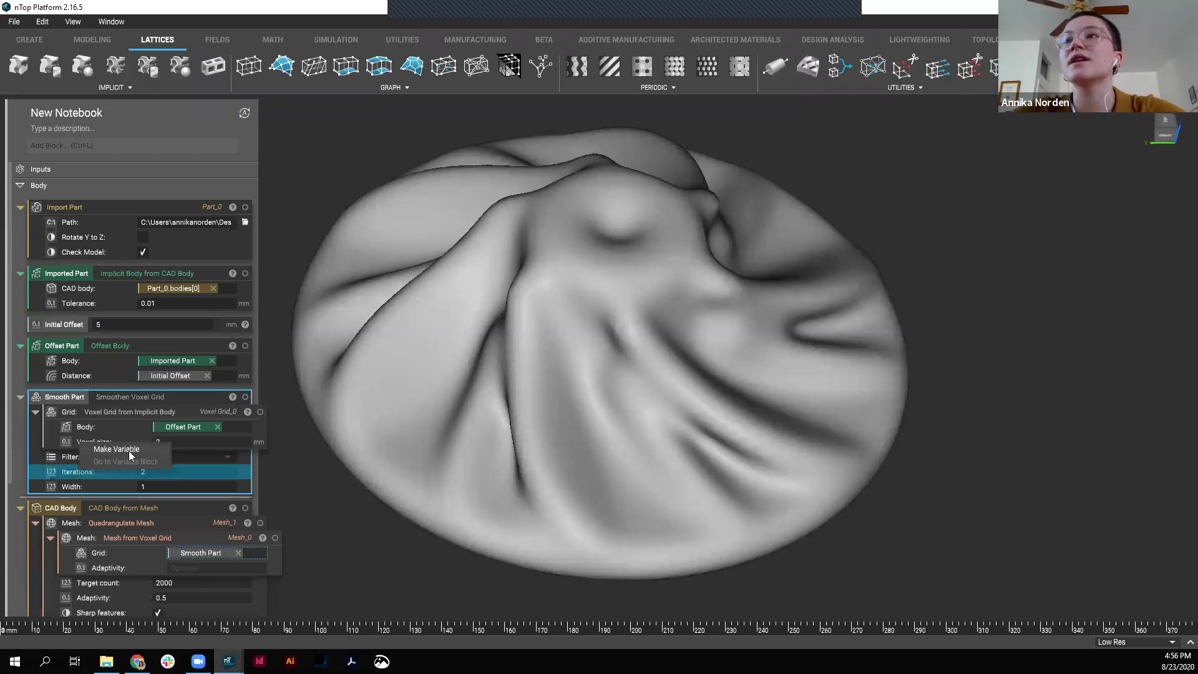
left_click(127, 448)
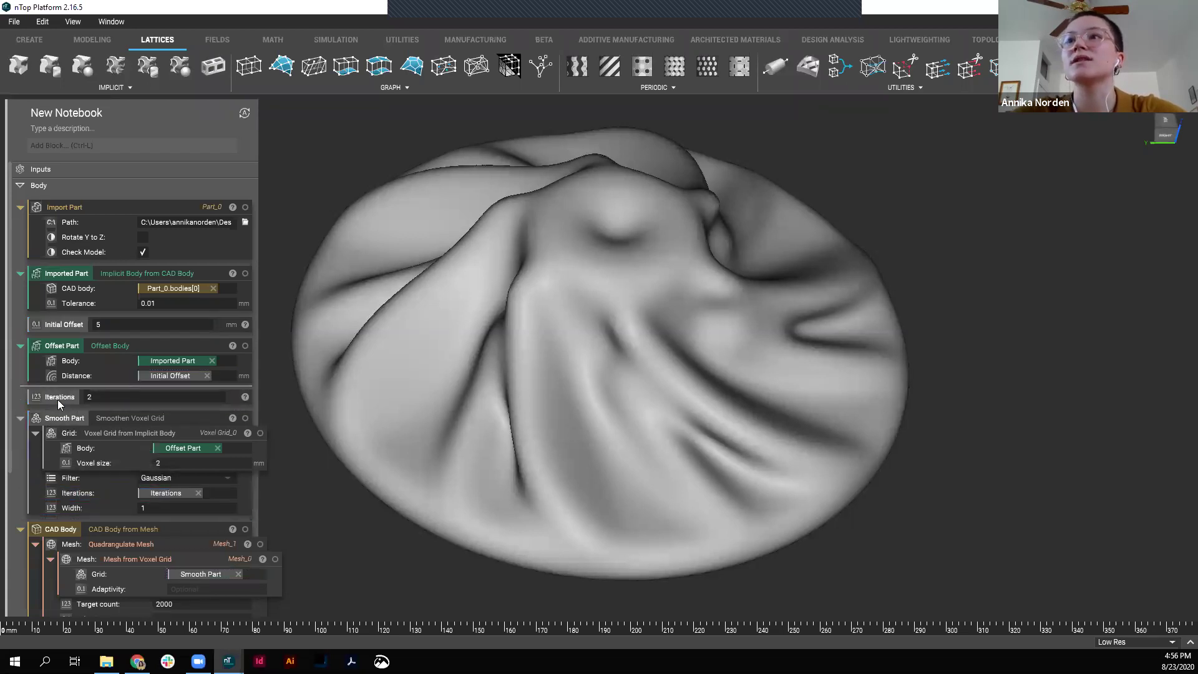
double_click(60, 398)
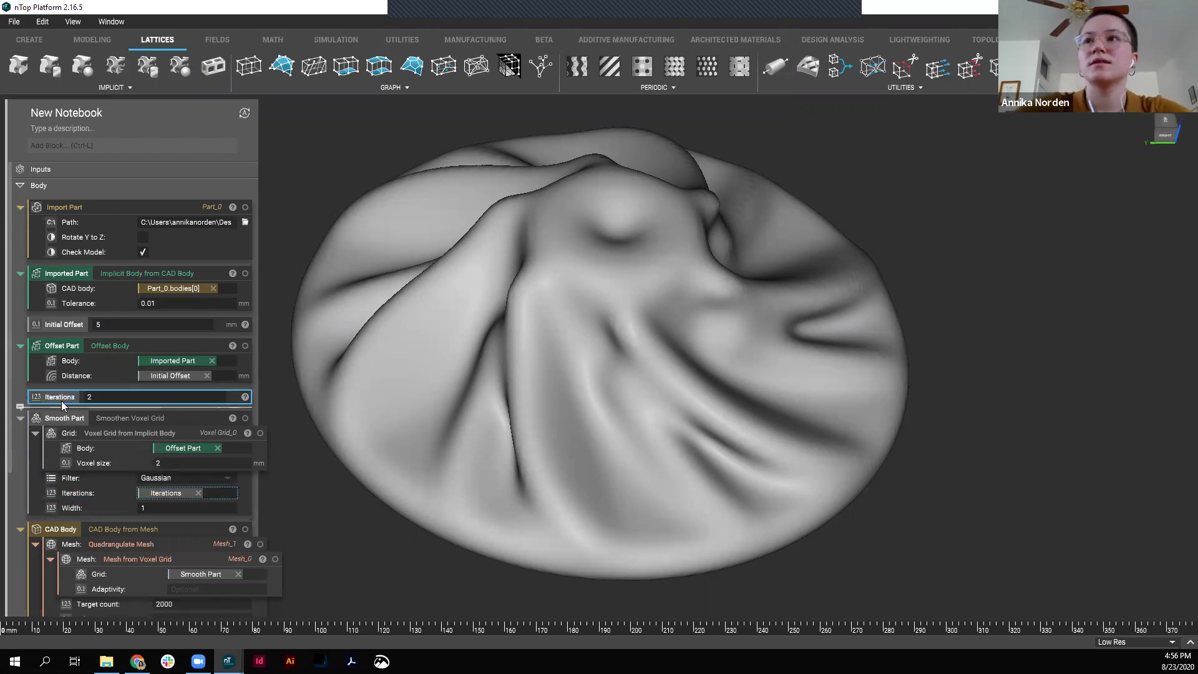
type("Smooth Ite")
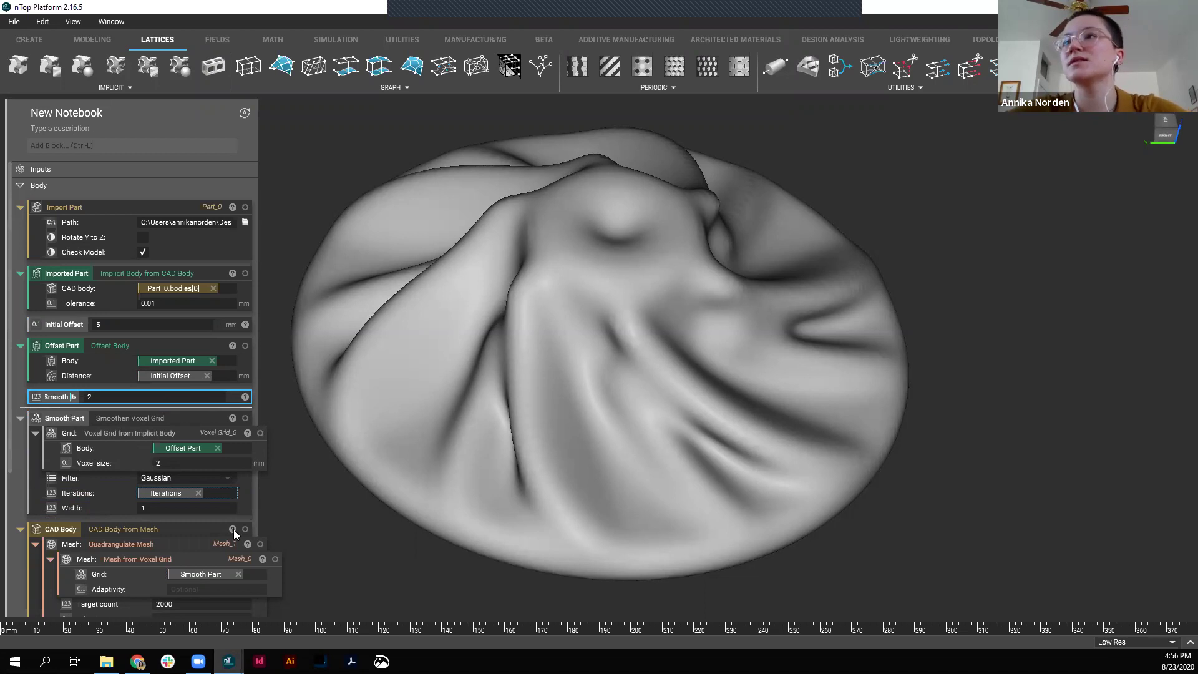
key("Return")
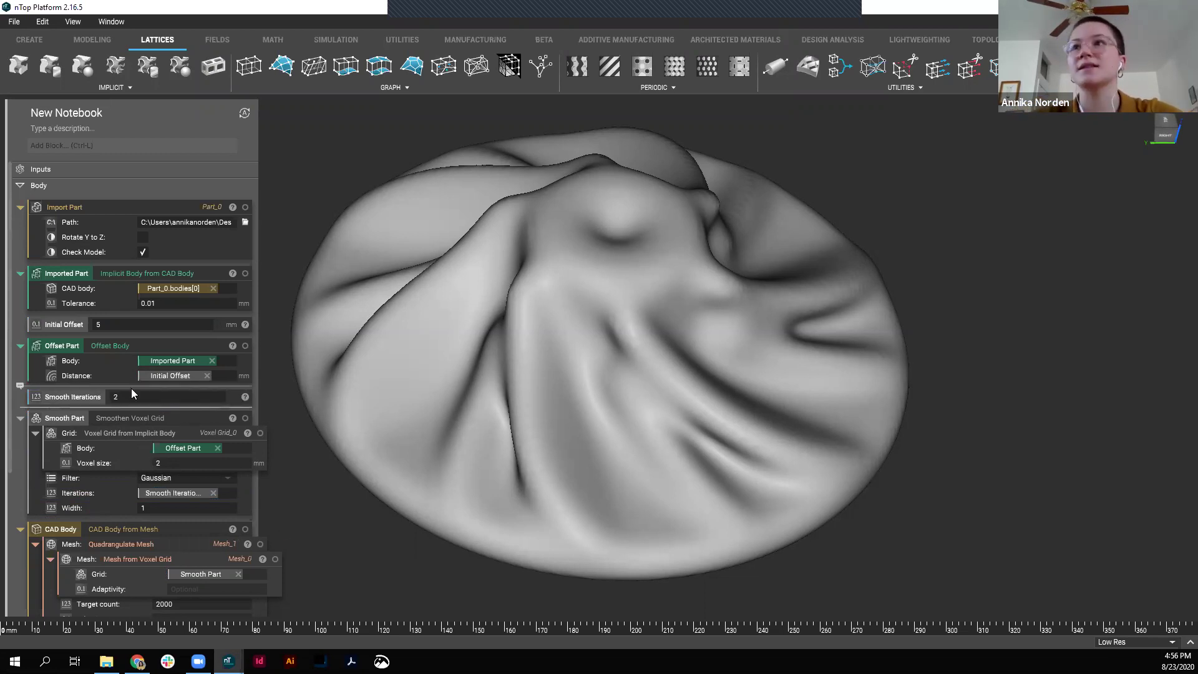
scroll(131, 508, "down", 5)
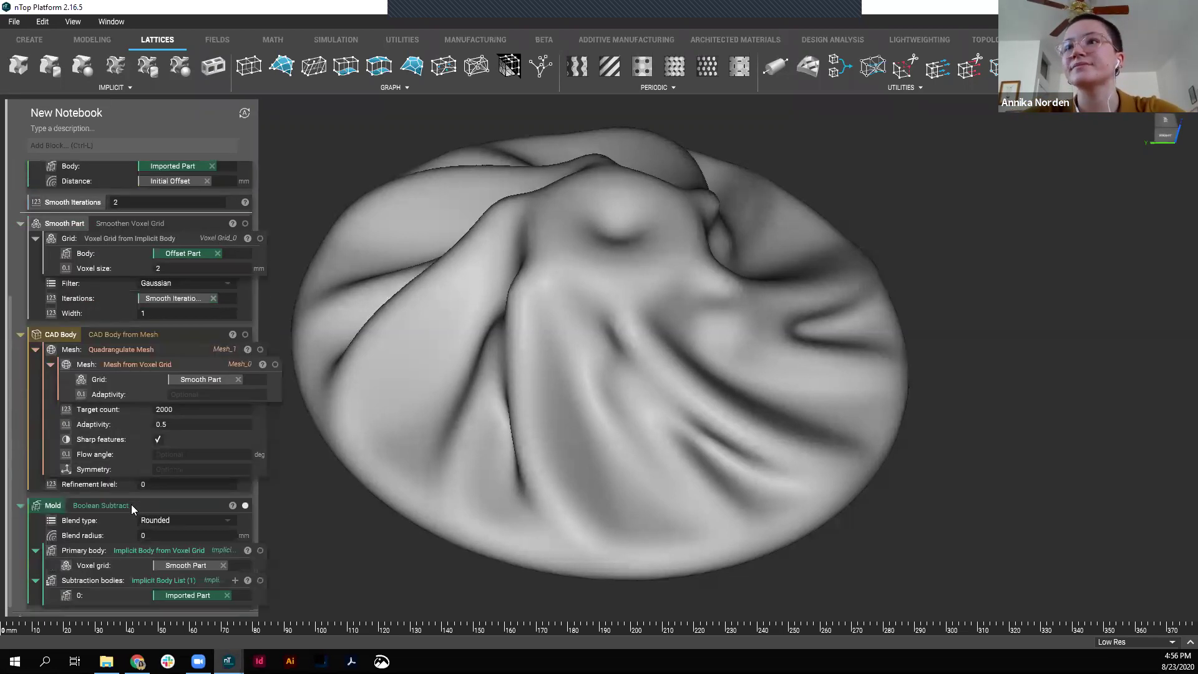
scroll(199, 490, "up", 5)
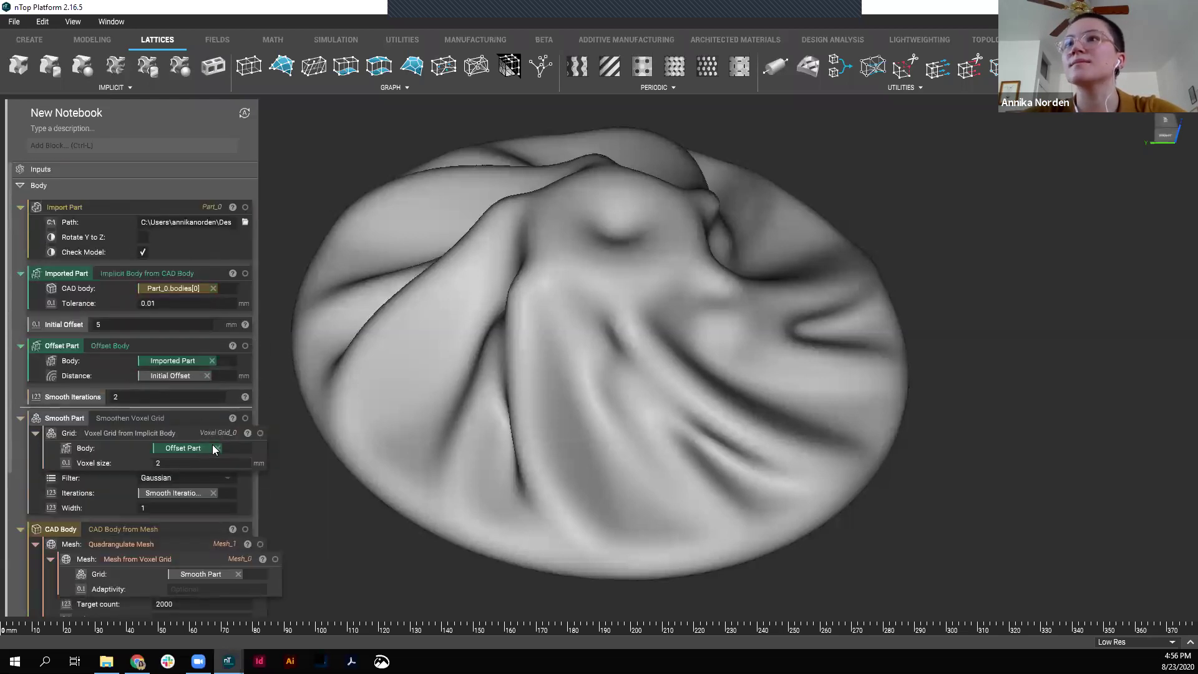
left_click(102, 463)
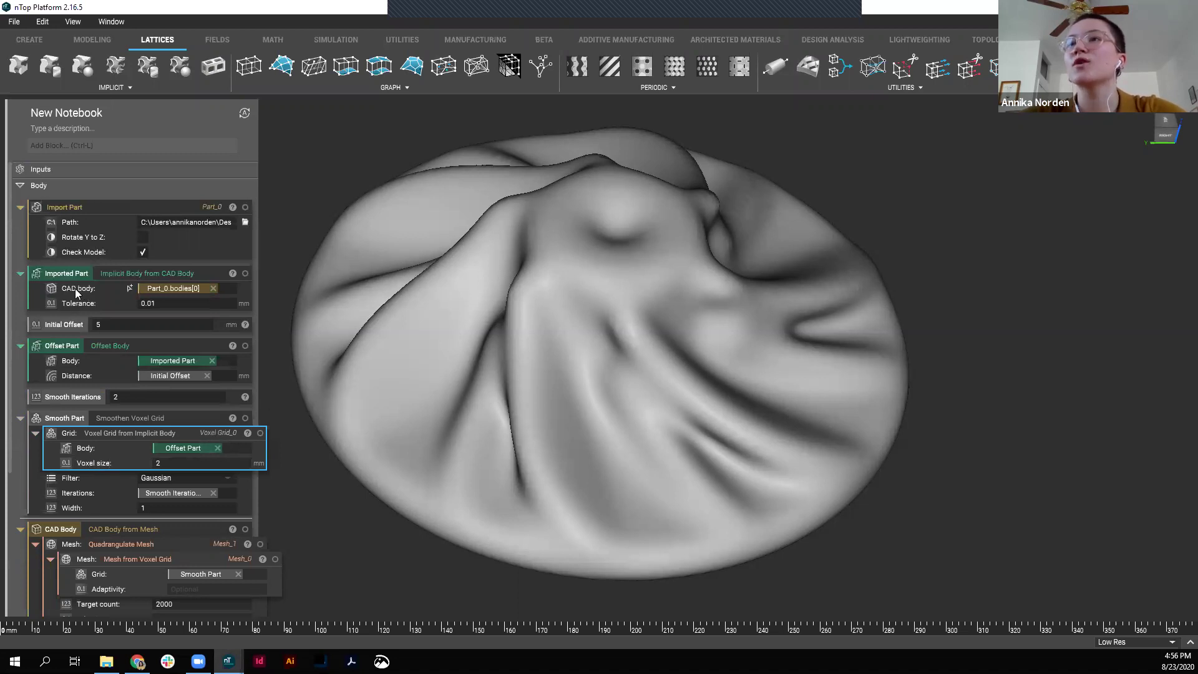
- Make Imported Part's CAD body input a CAD Body_1 variable, then check where each variable is used
left_click(129, 288)
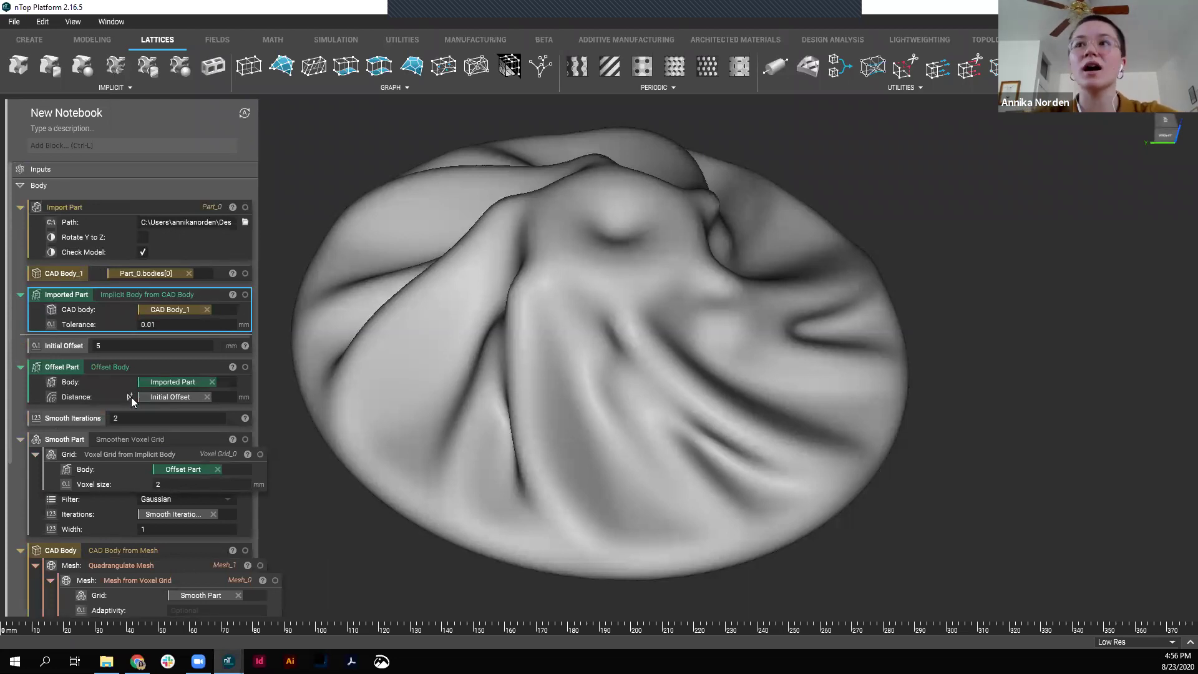
left_click(64, 271)
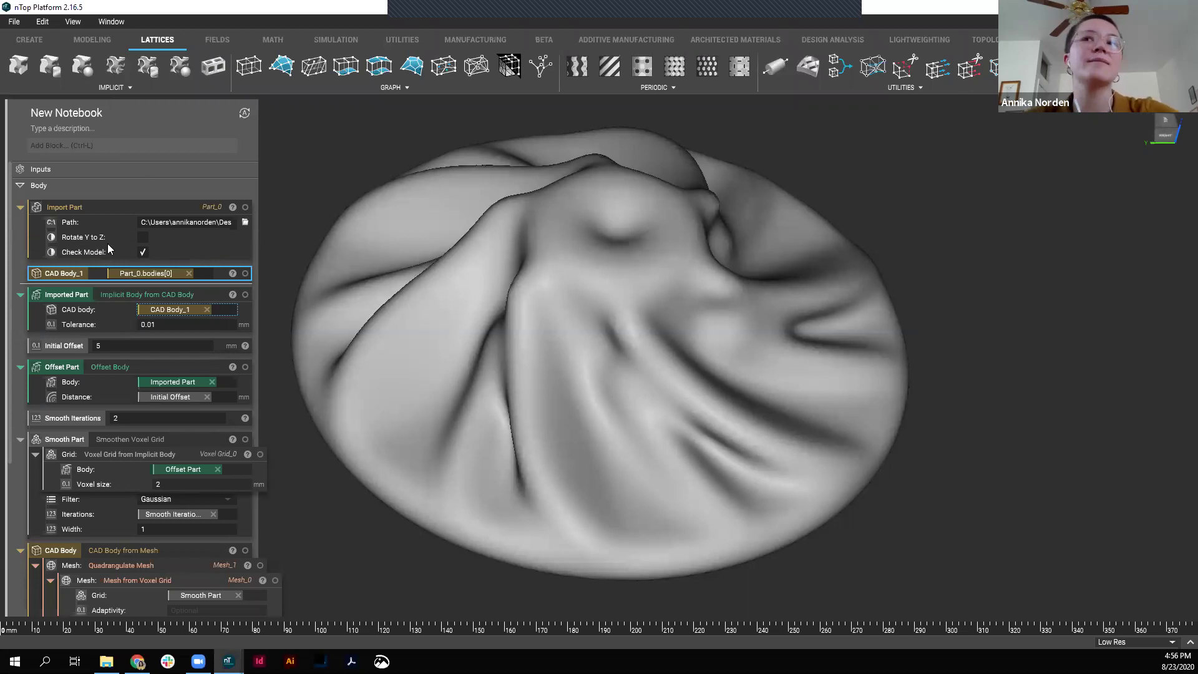
left_click(71, 346)
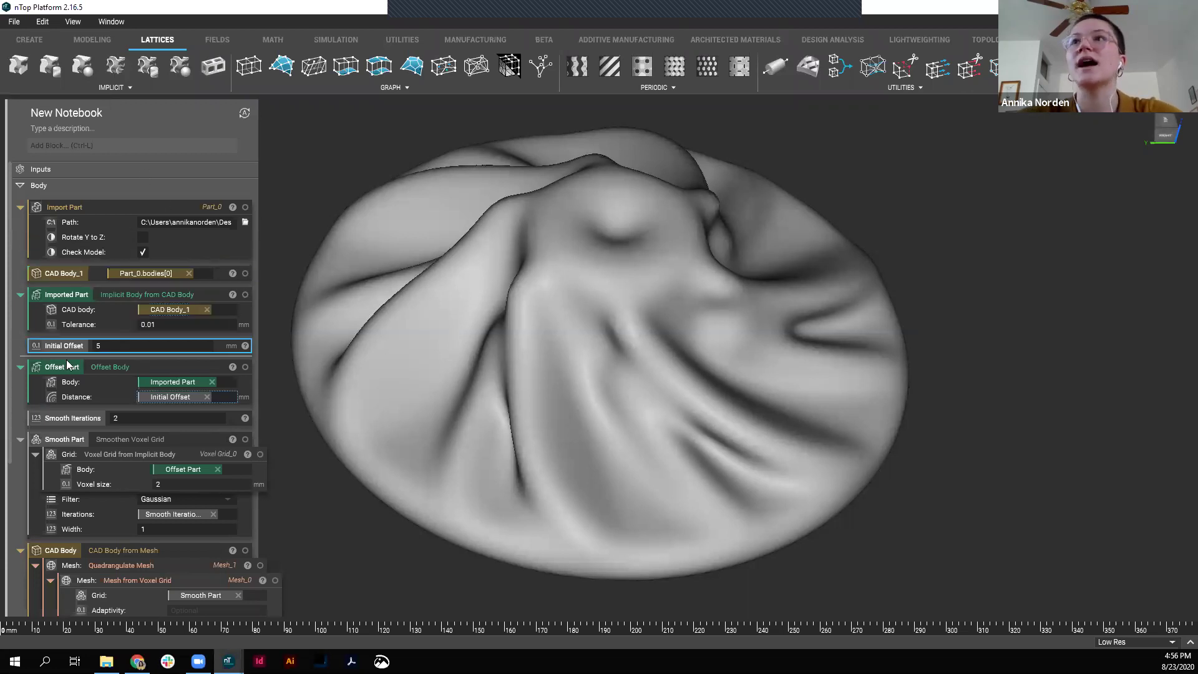
left_click(75, 415)
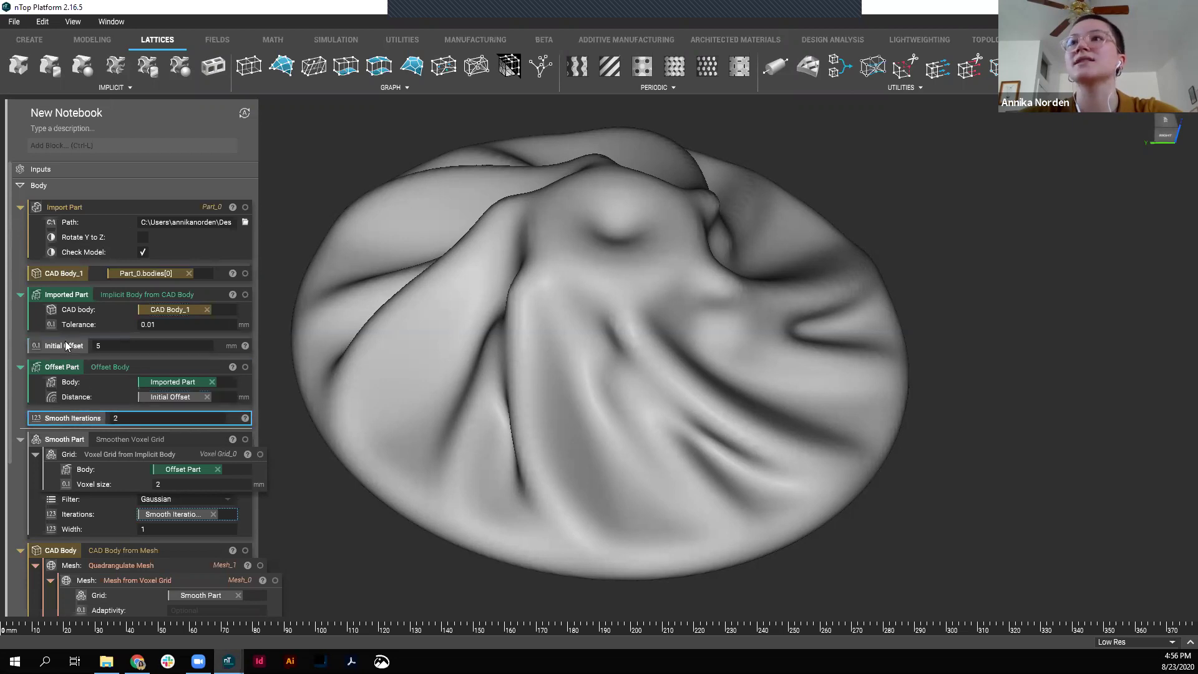
left_click(76, 346)
left_click(74, 275)
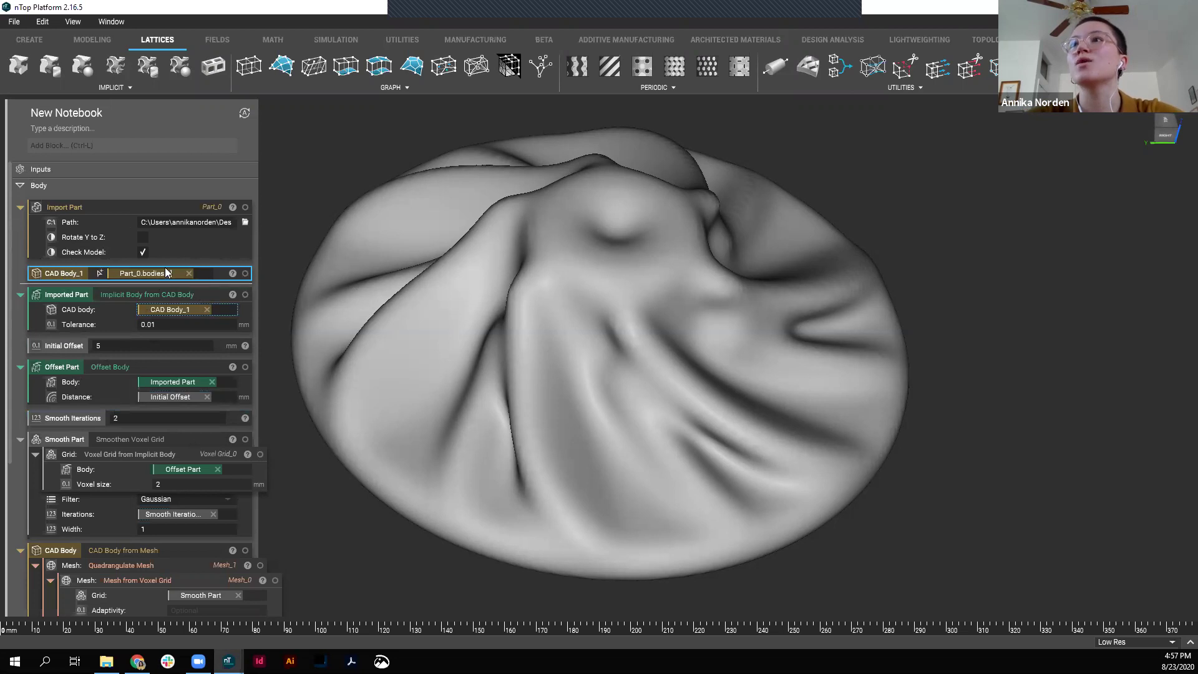
left_click(124, 208)
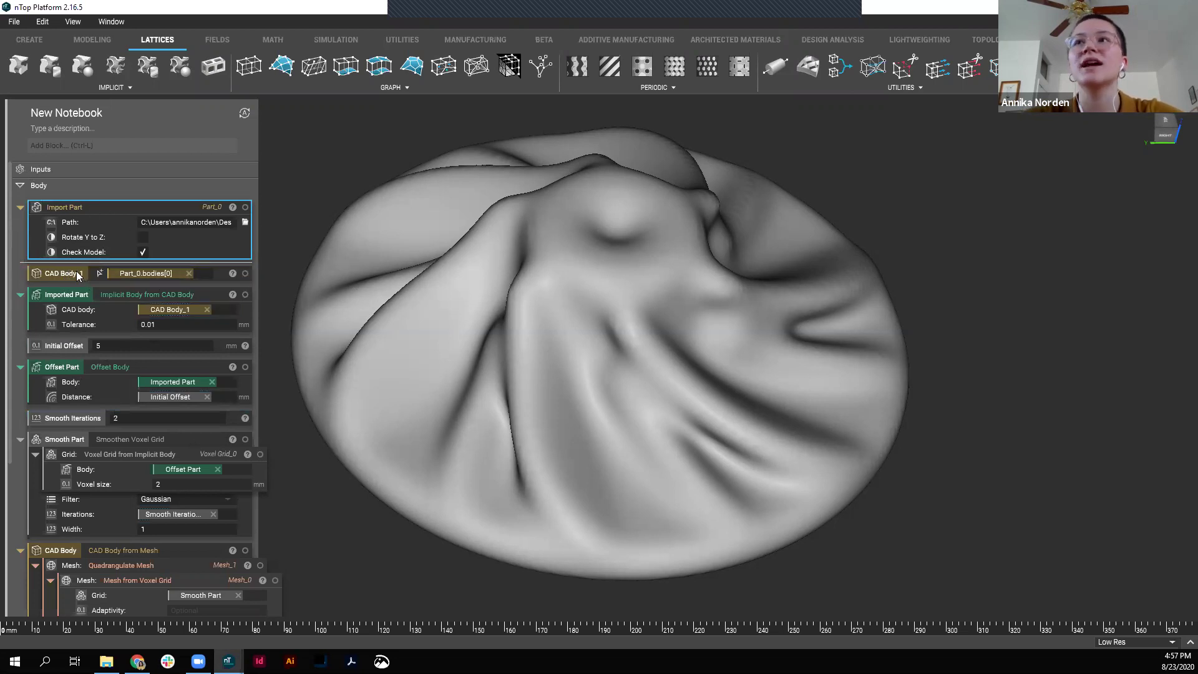
left_click_drag(78, 275, 77, 272)
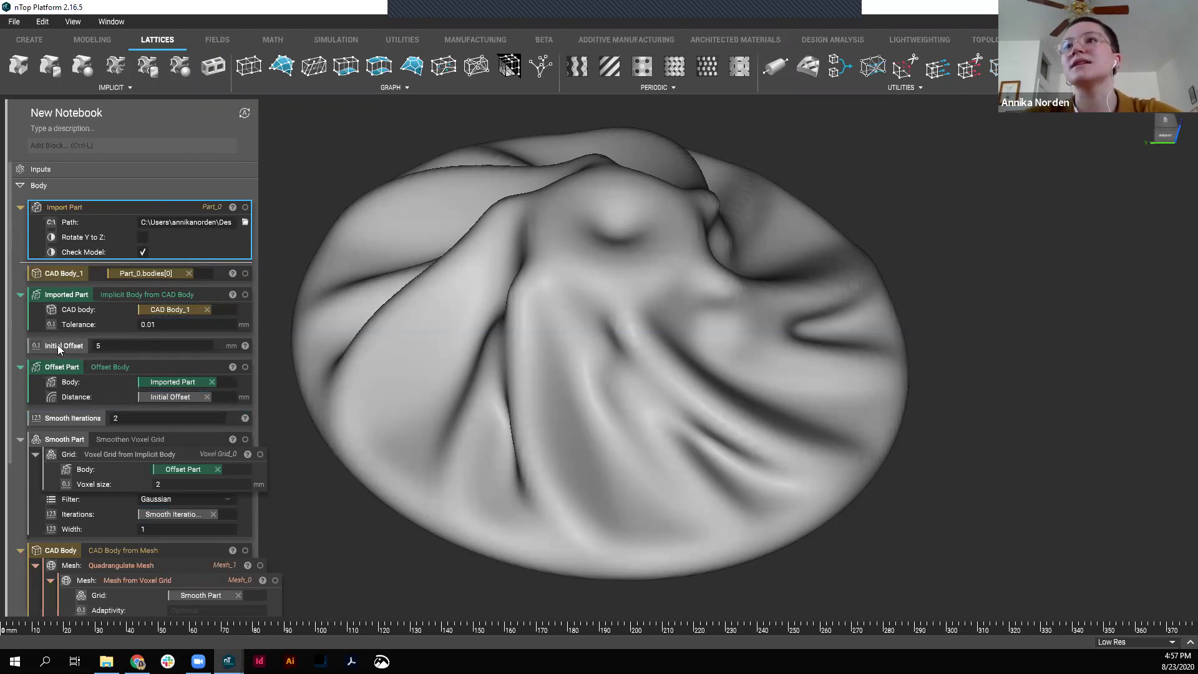
scroll(110, 411, "down", 3)
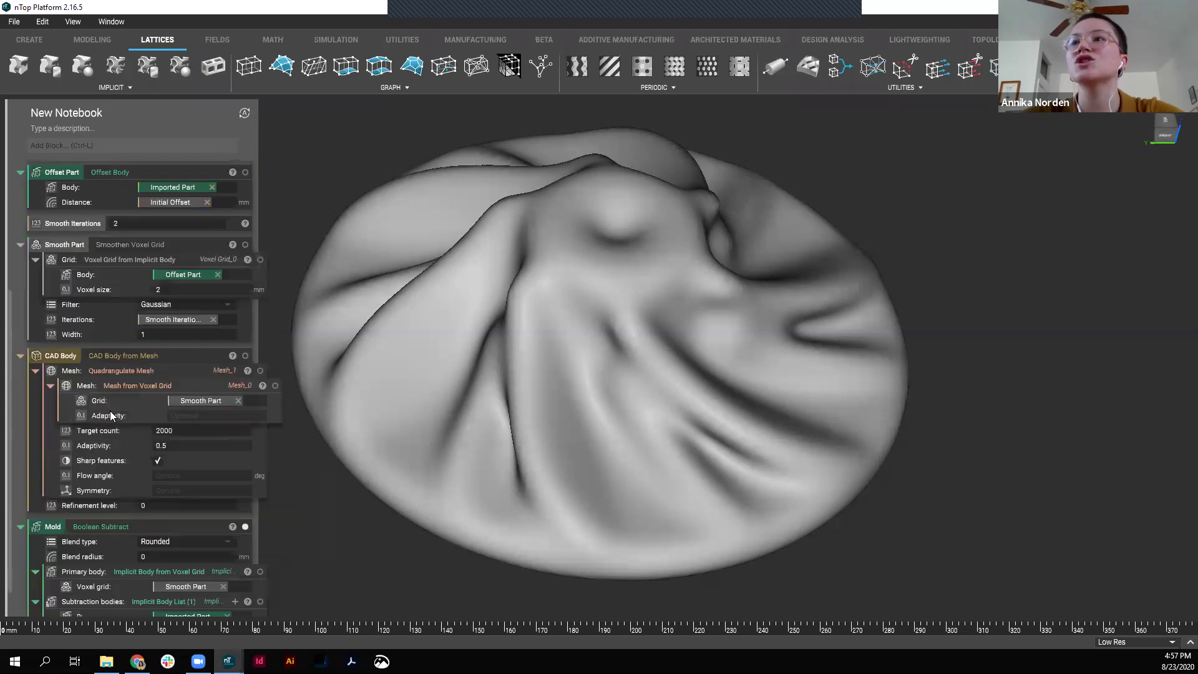
scroll(109, 411, "up", 3)
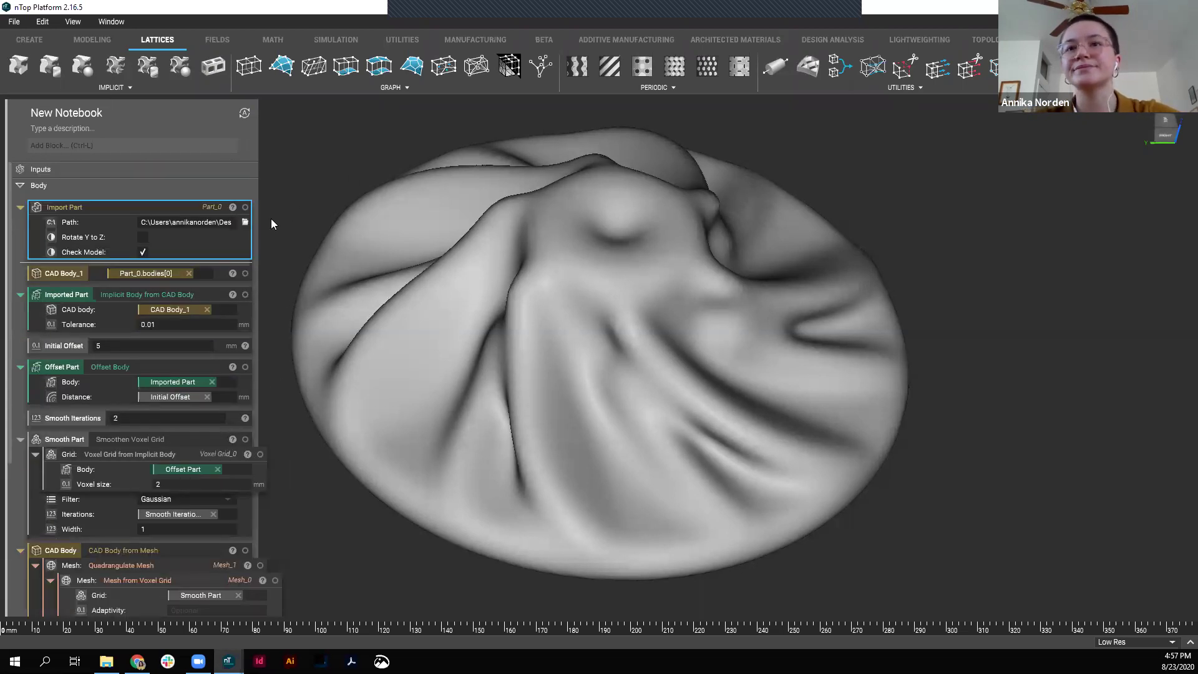
scroll(243, 469, "down", 2)
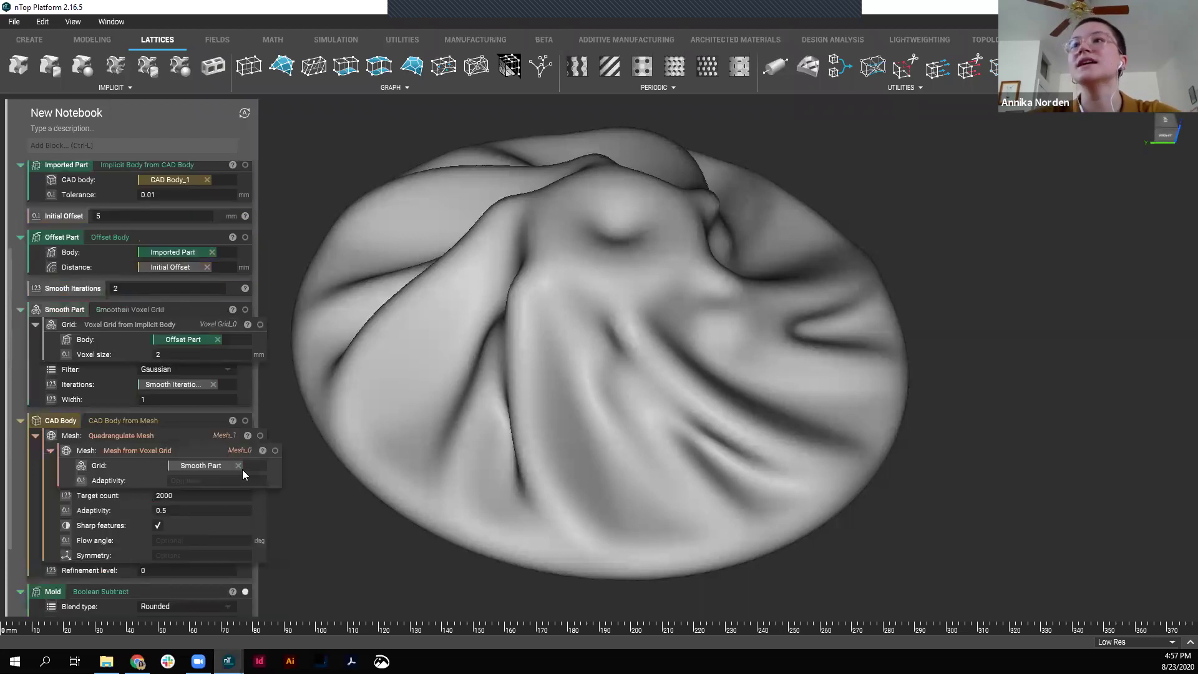
left_click(144, 421)
scroll(155, 485, "down", 2)
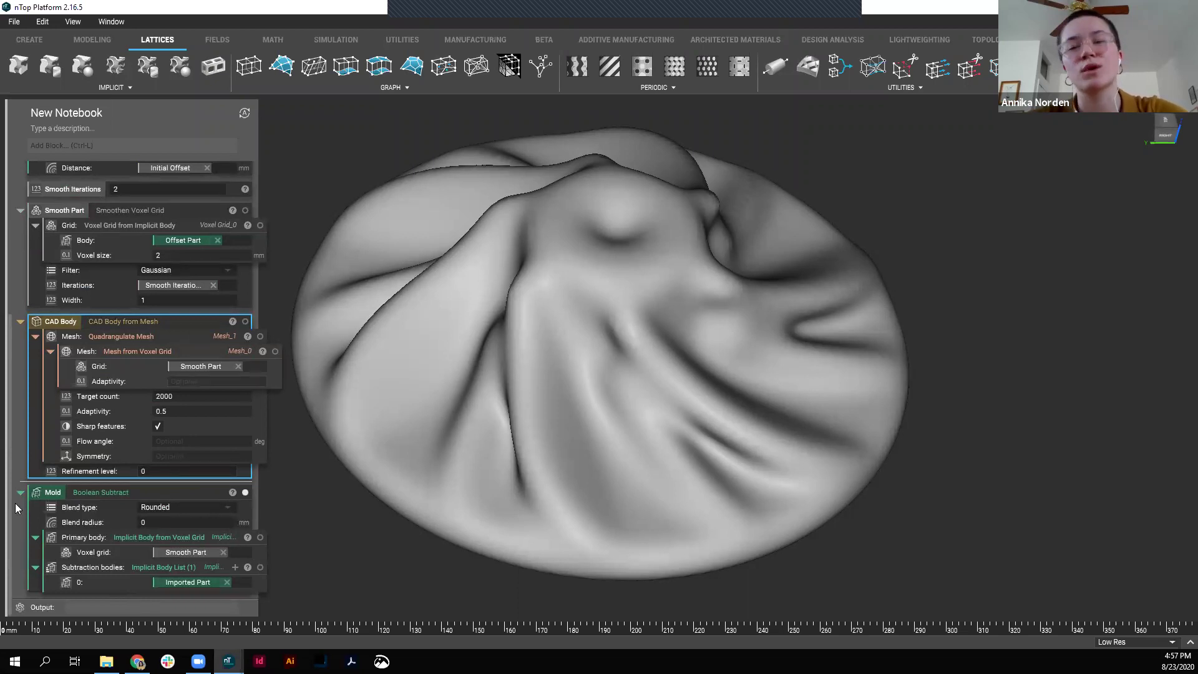
left_click(210, 596)
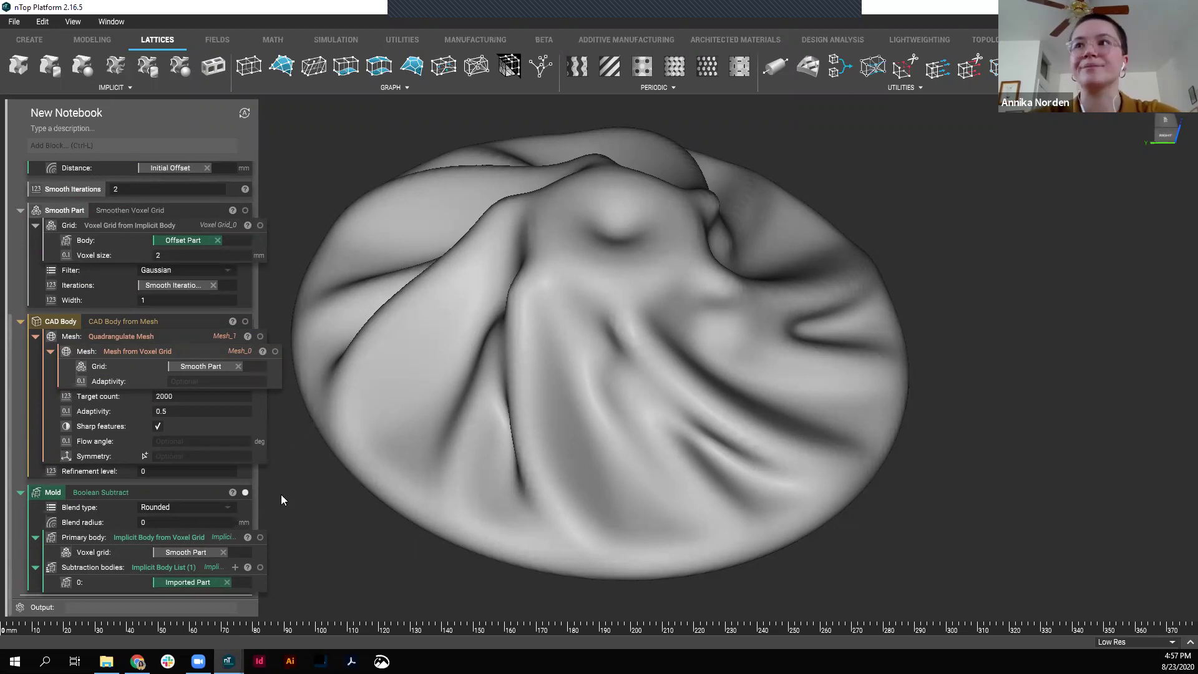
right_click_drag(593, 375, 593, 375)
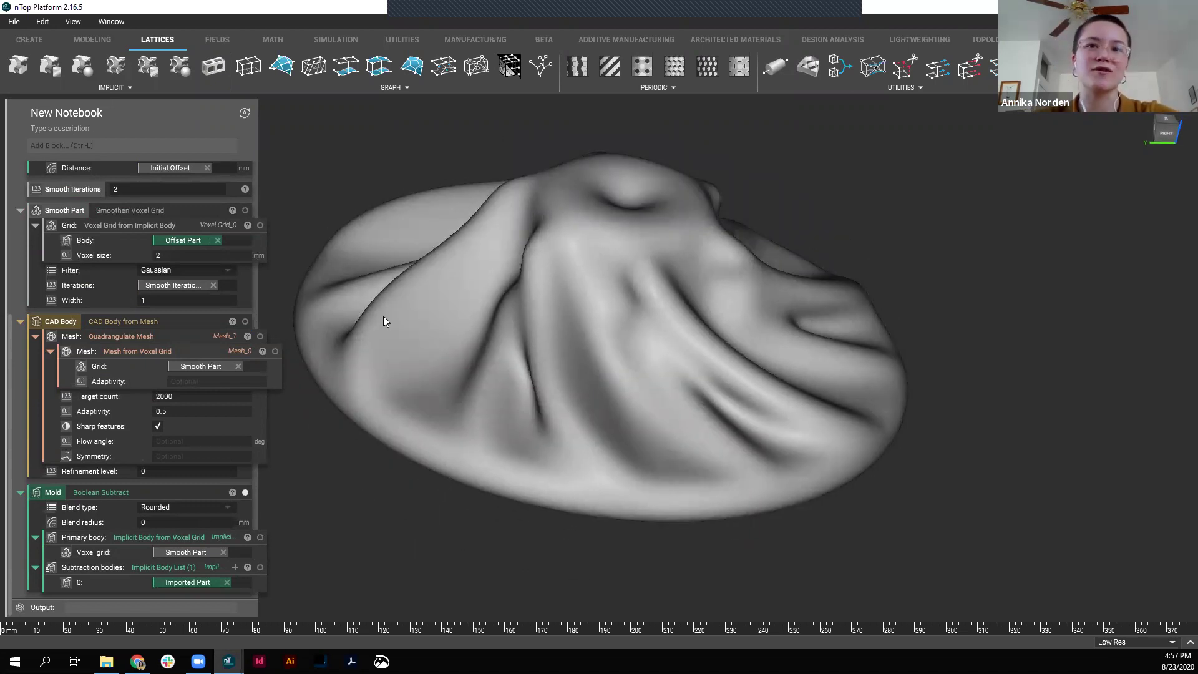
mouse_move(653, 417)
right_mouse_down()
mouse_move(655, 369)
mouse_move(655, 393)
right_mouse_up()
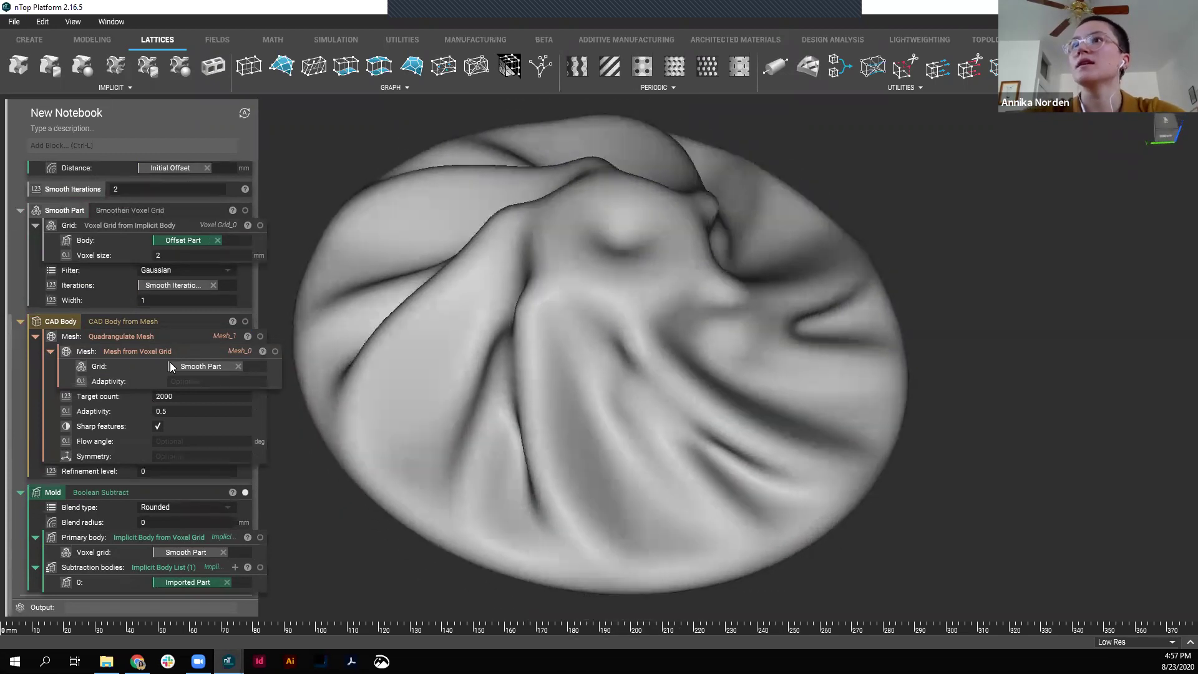
scroll(170, 363, "up", 4)
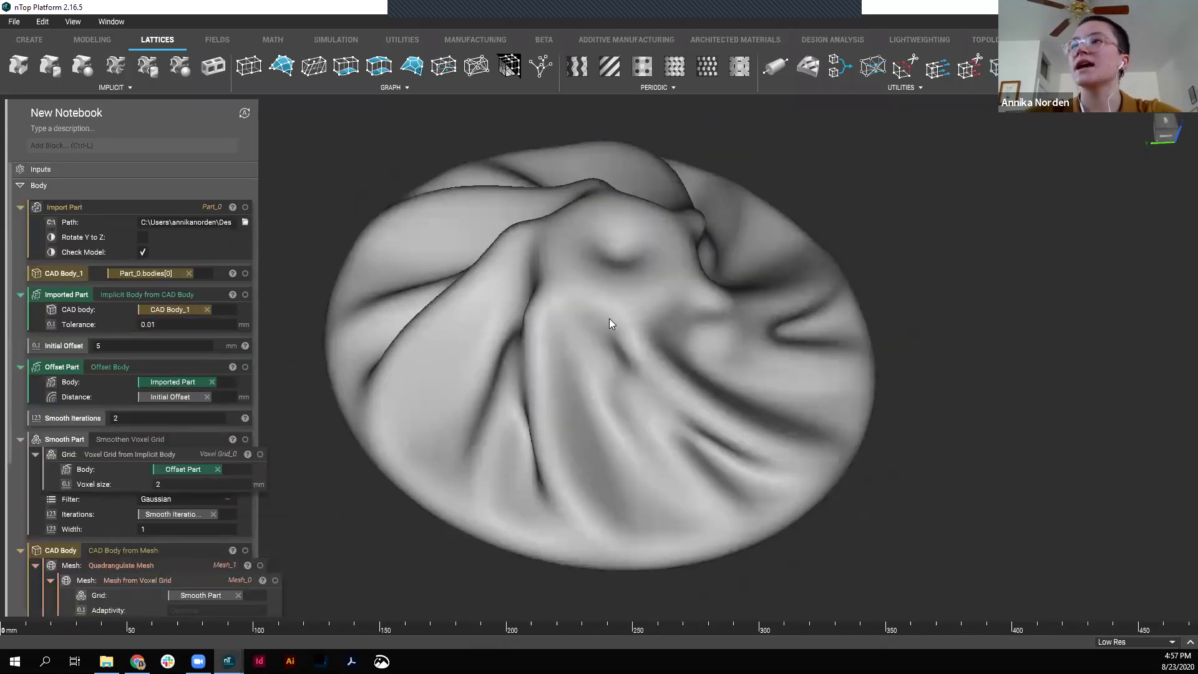
scroll(609, 319, "down", 3)
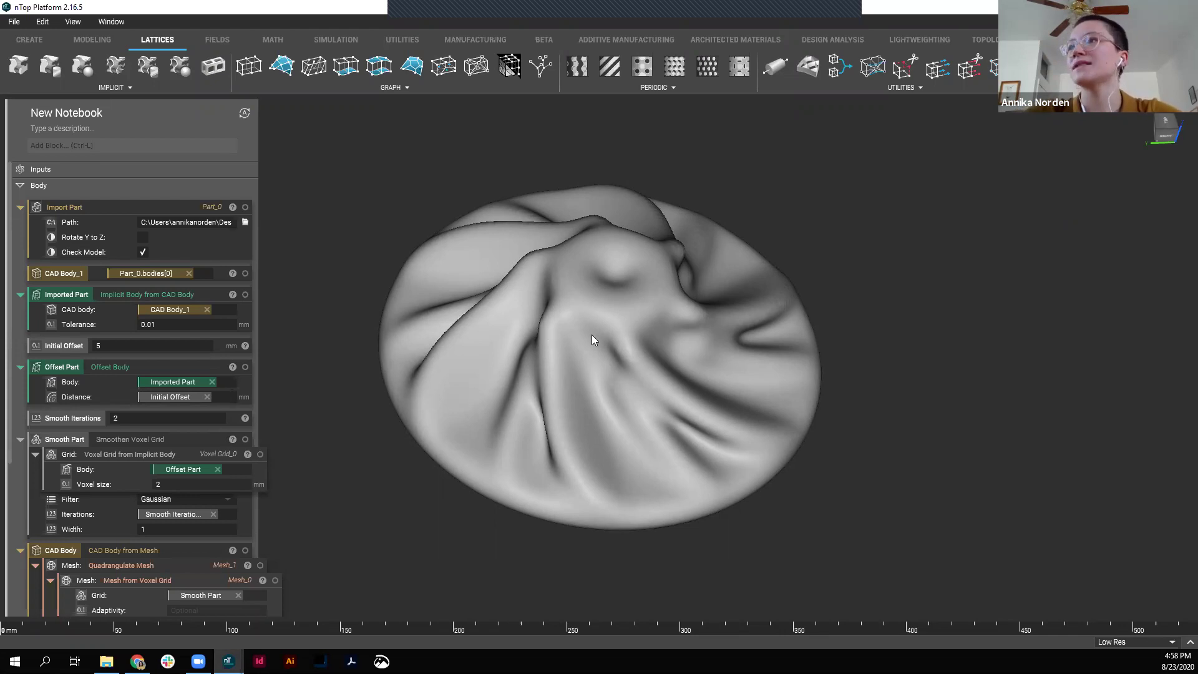
right_click_drag(592, 334, 751, 333)
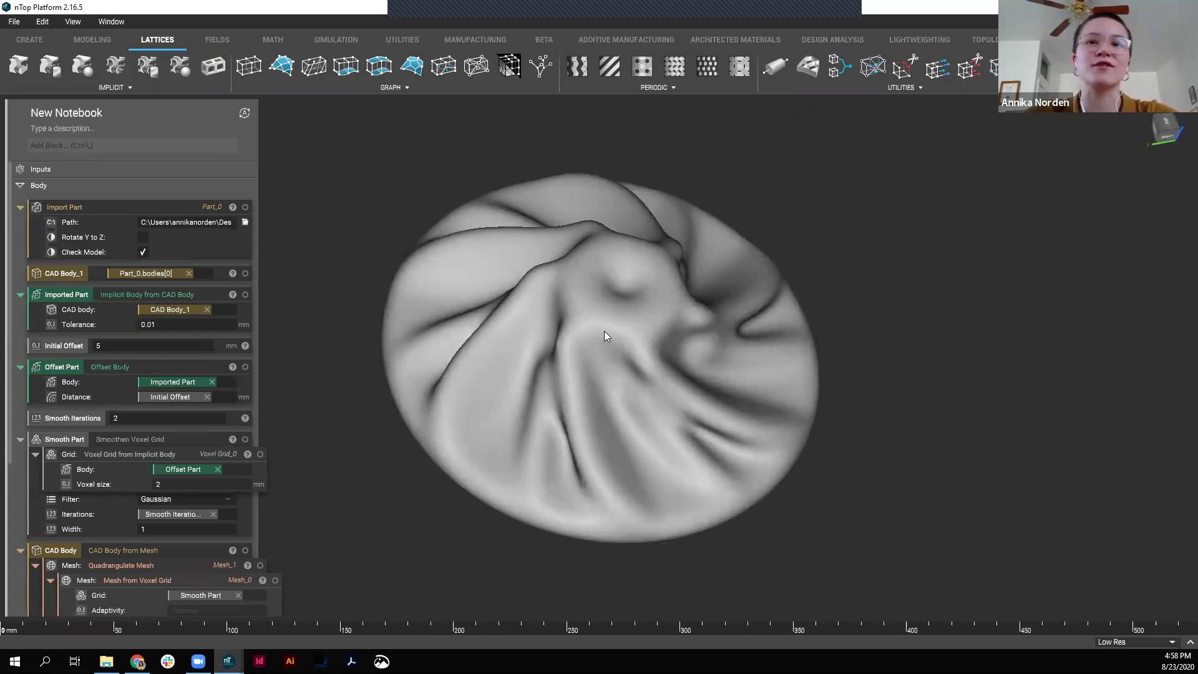